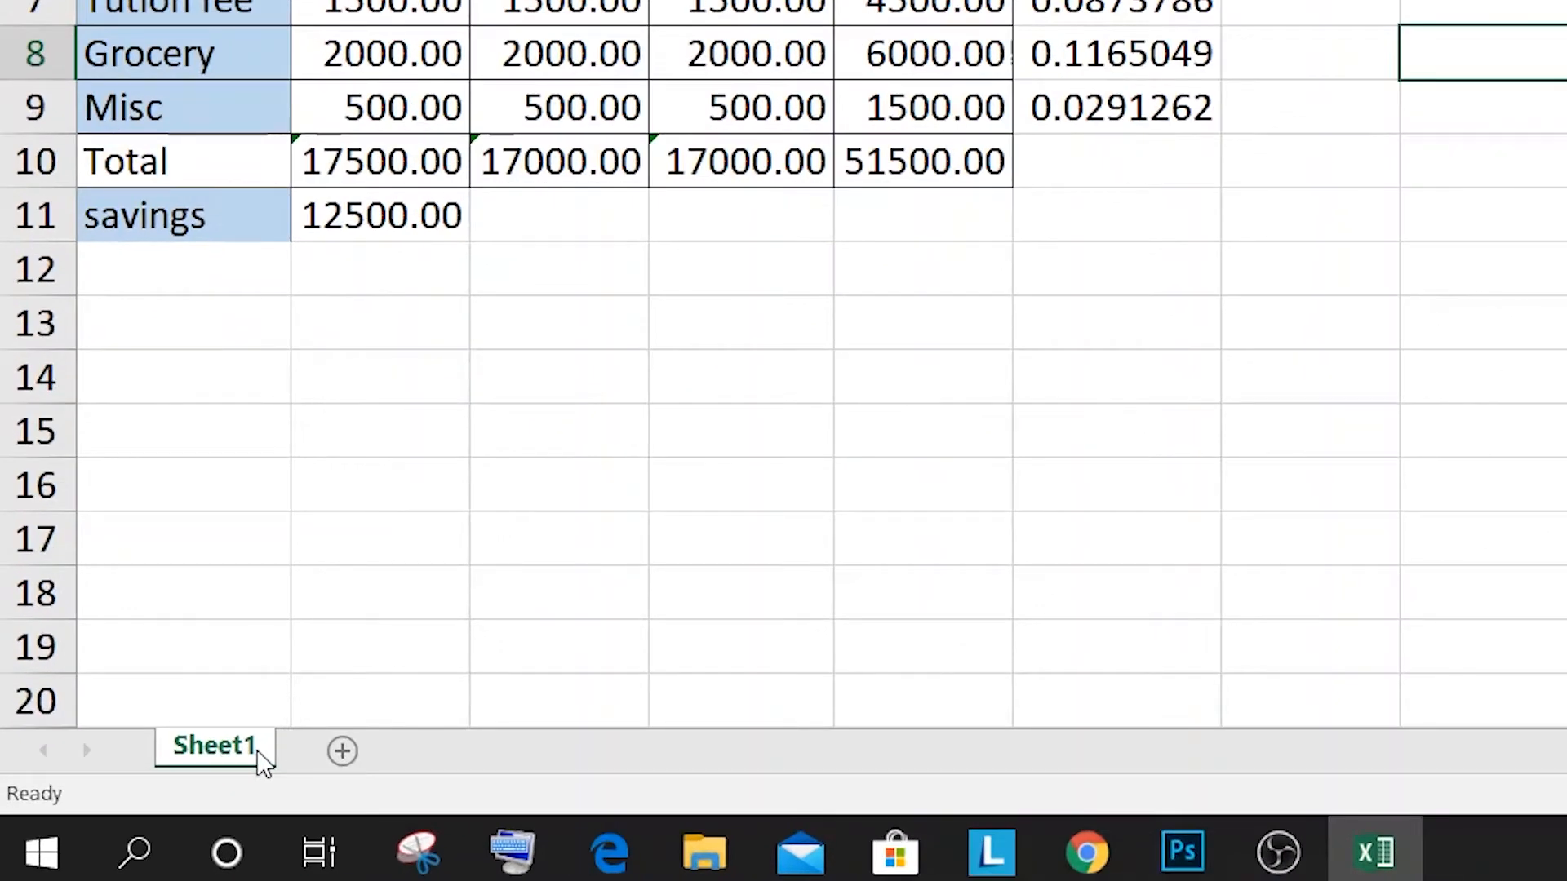
- Add two new worksheets after Sheet1 and view each of the three sheets in turn
left_click(343, 757)
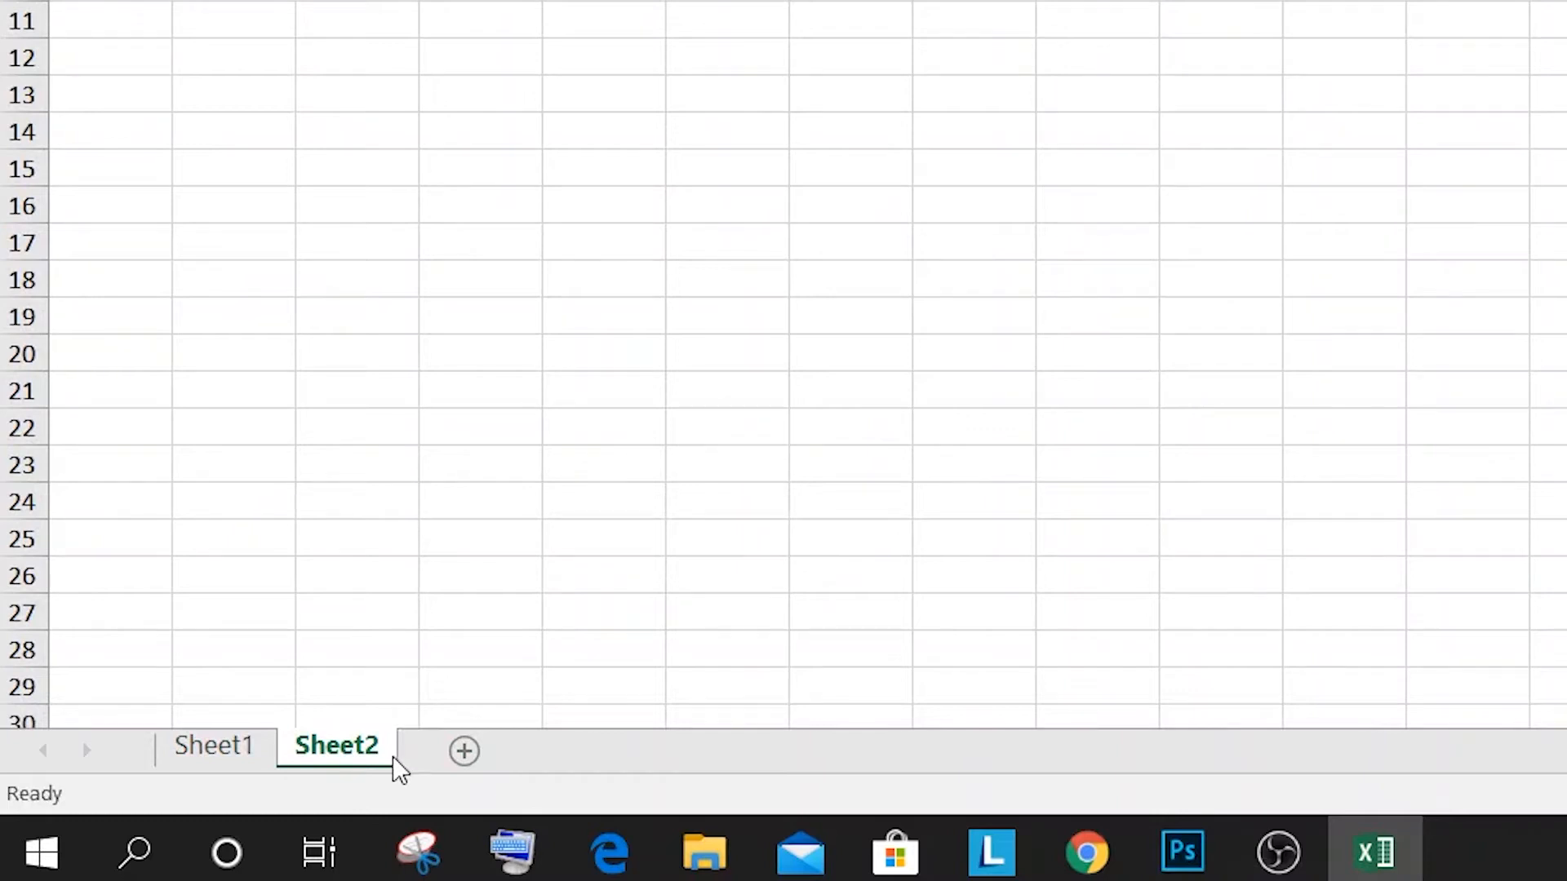
left_click(463, 752)
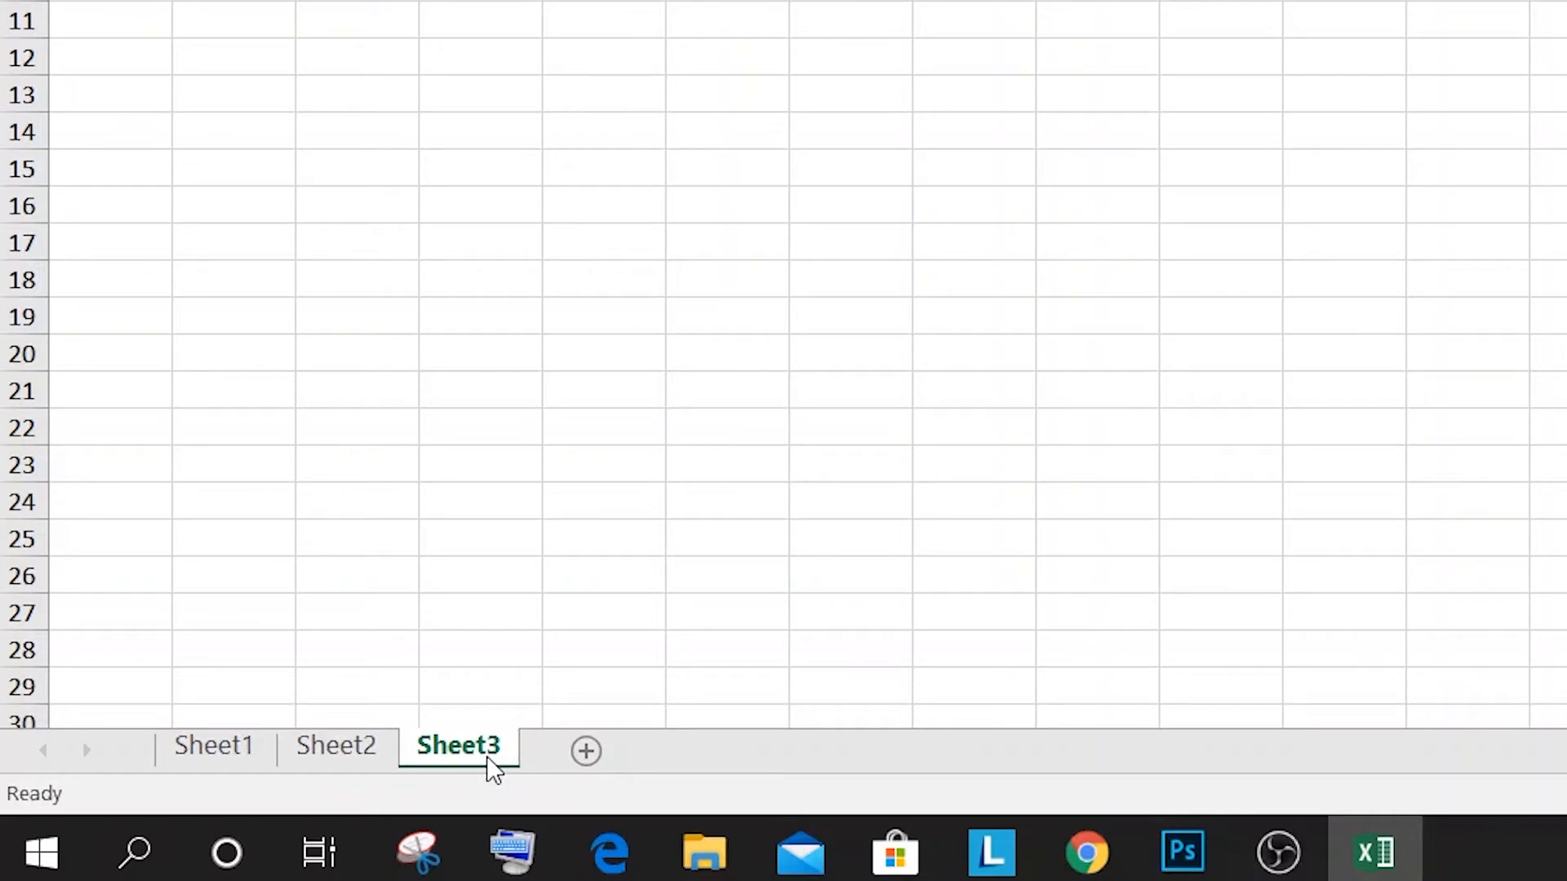
left_click(243, 747)
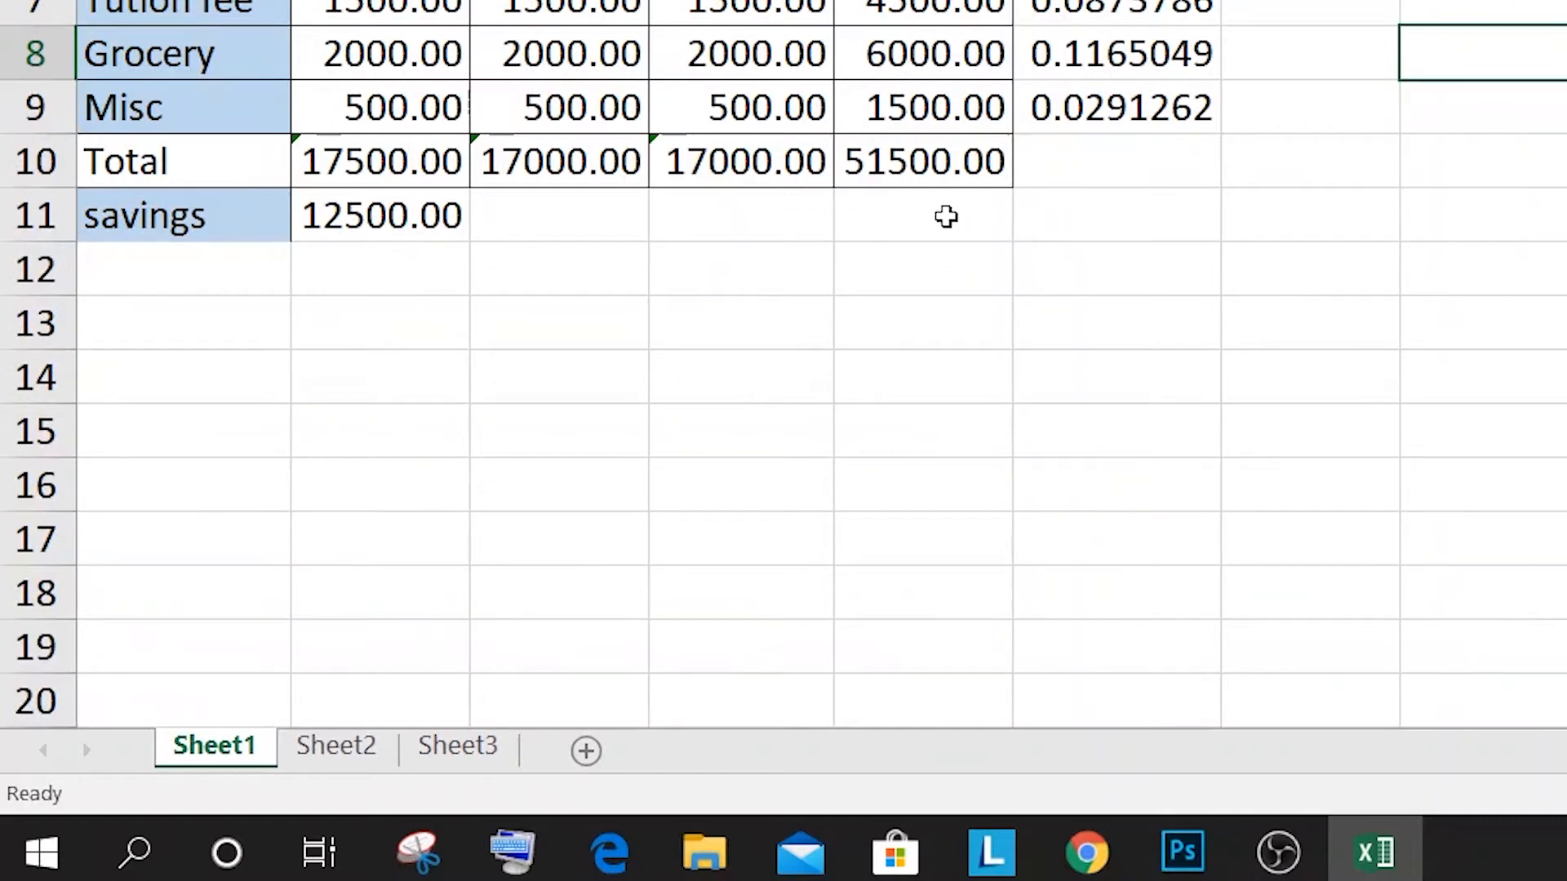
left_click(335, 745)
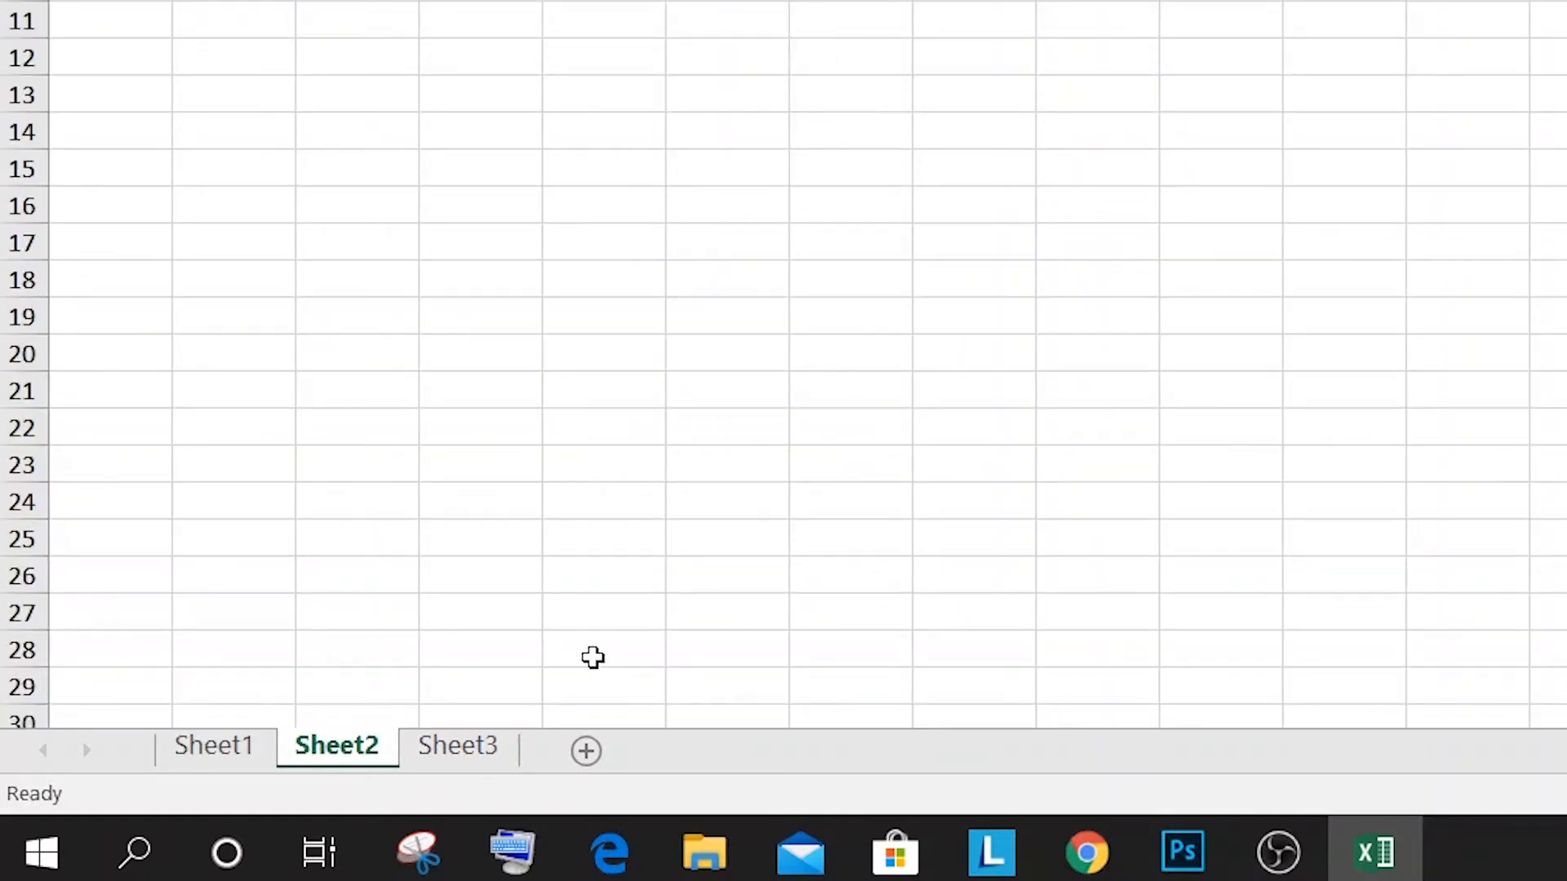
left_click(493, 749)
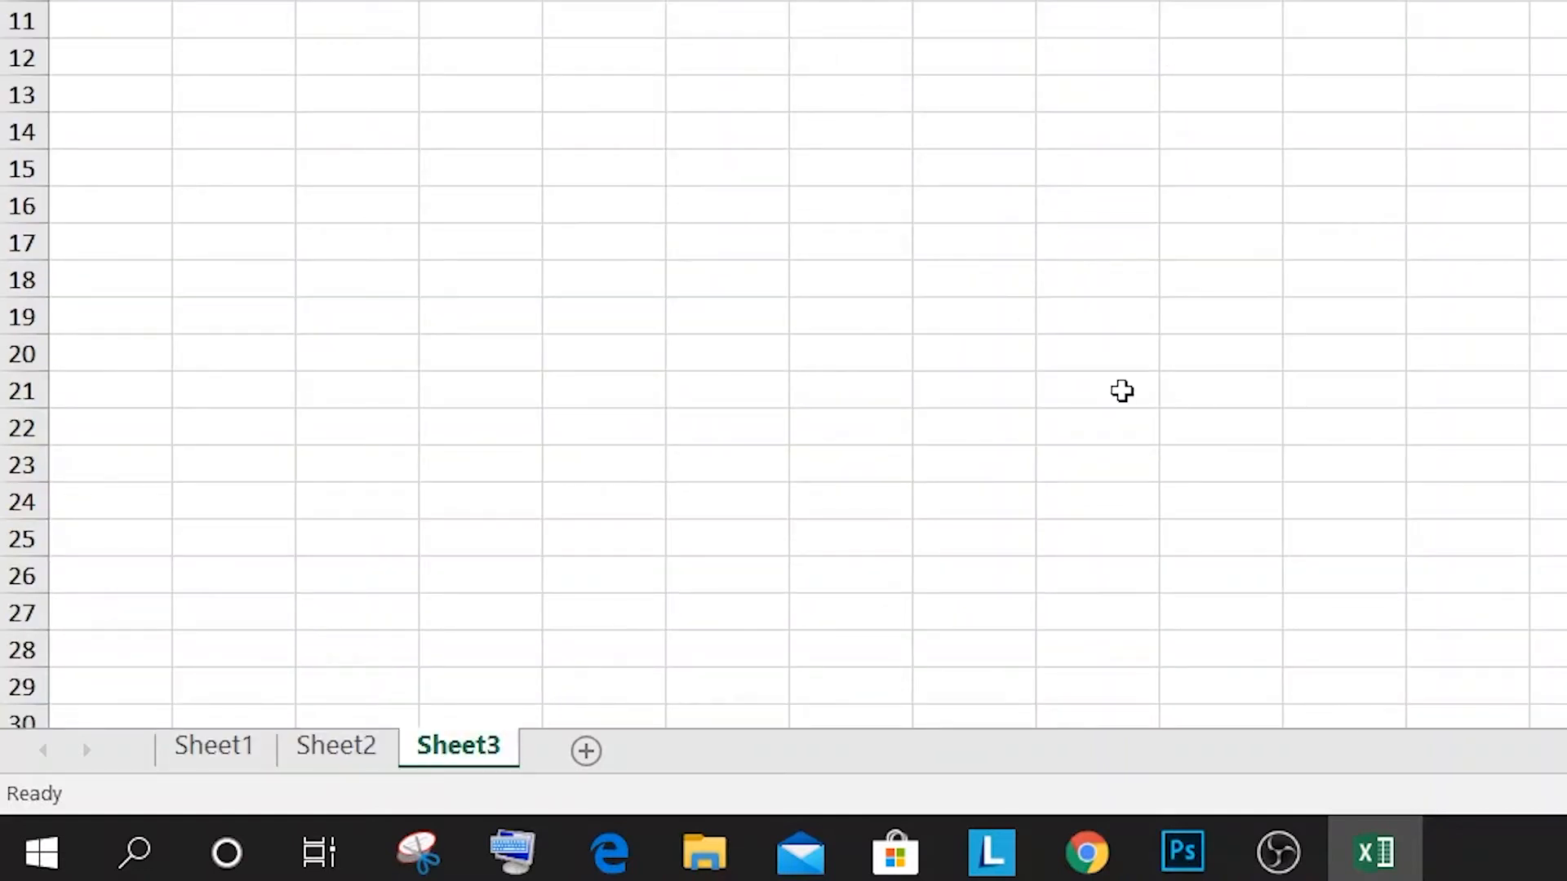
- Add another worksheet after Sheet3 and view all four sheets from first to last
left_click(586, 751)
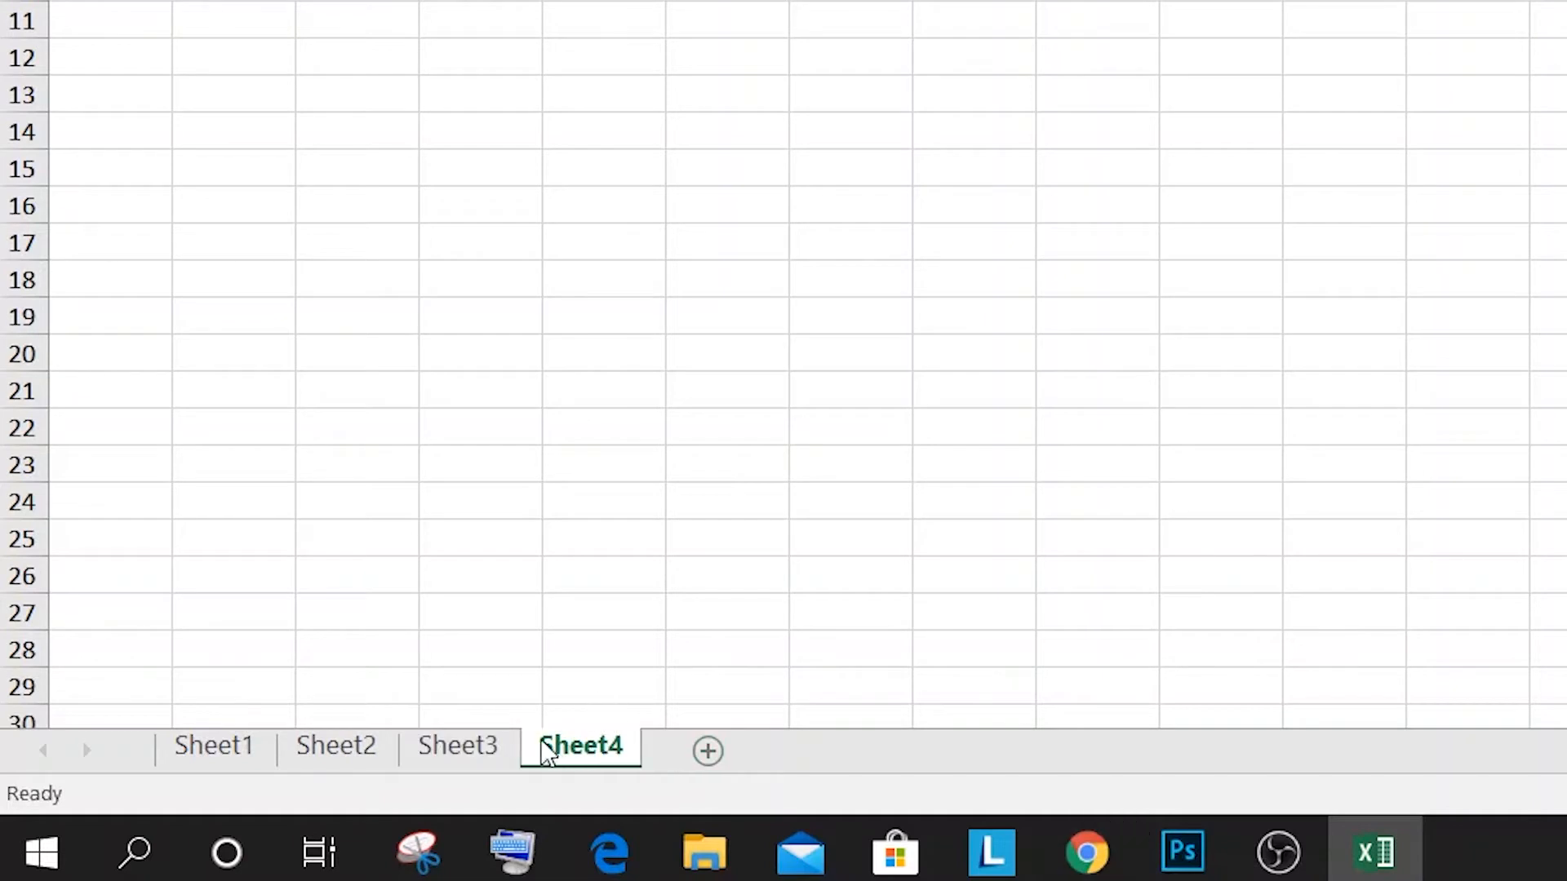
left_click(217, 753)
left_click(341, 751)
left_click(459, 747)
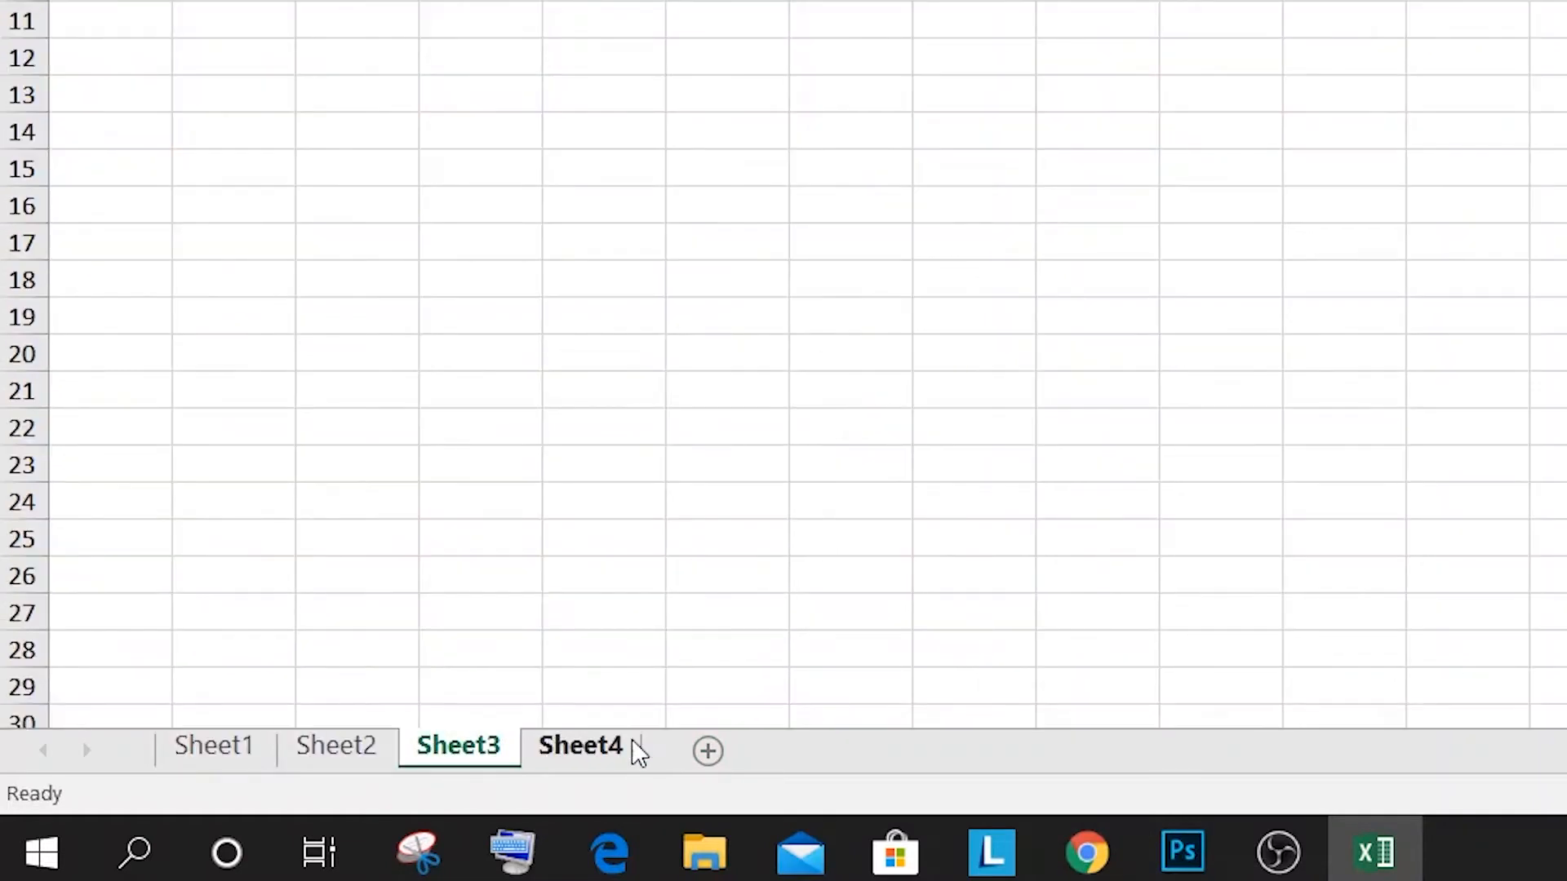
left_click(630, 749)
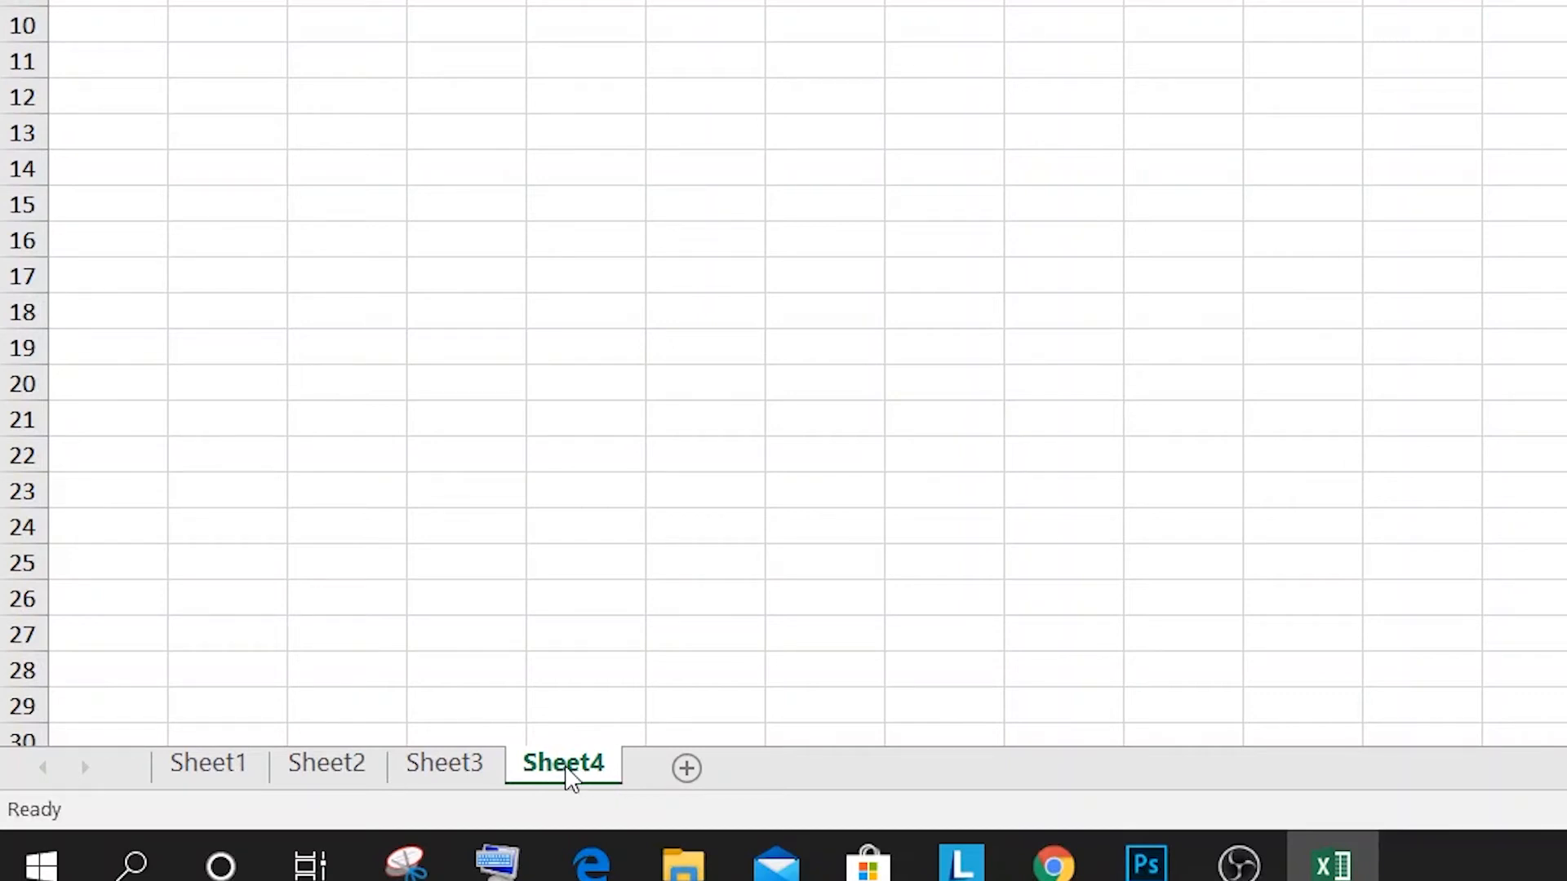
- Delete Sheet4 from the workbook and look through the remaining sheets
right_click(571, 778)
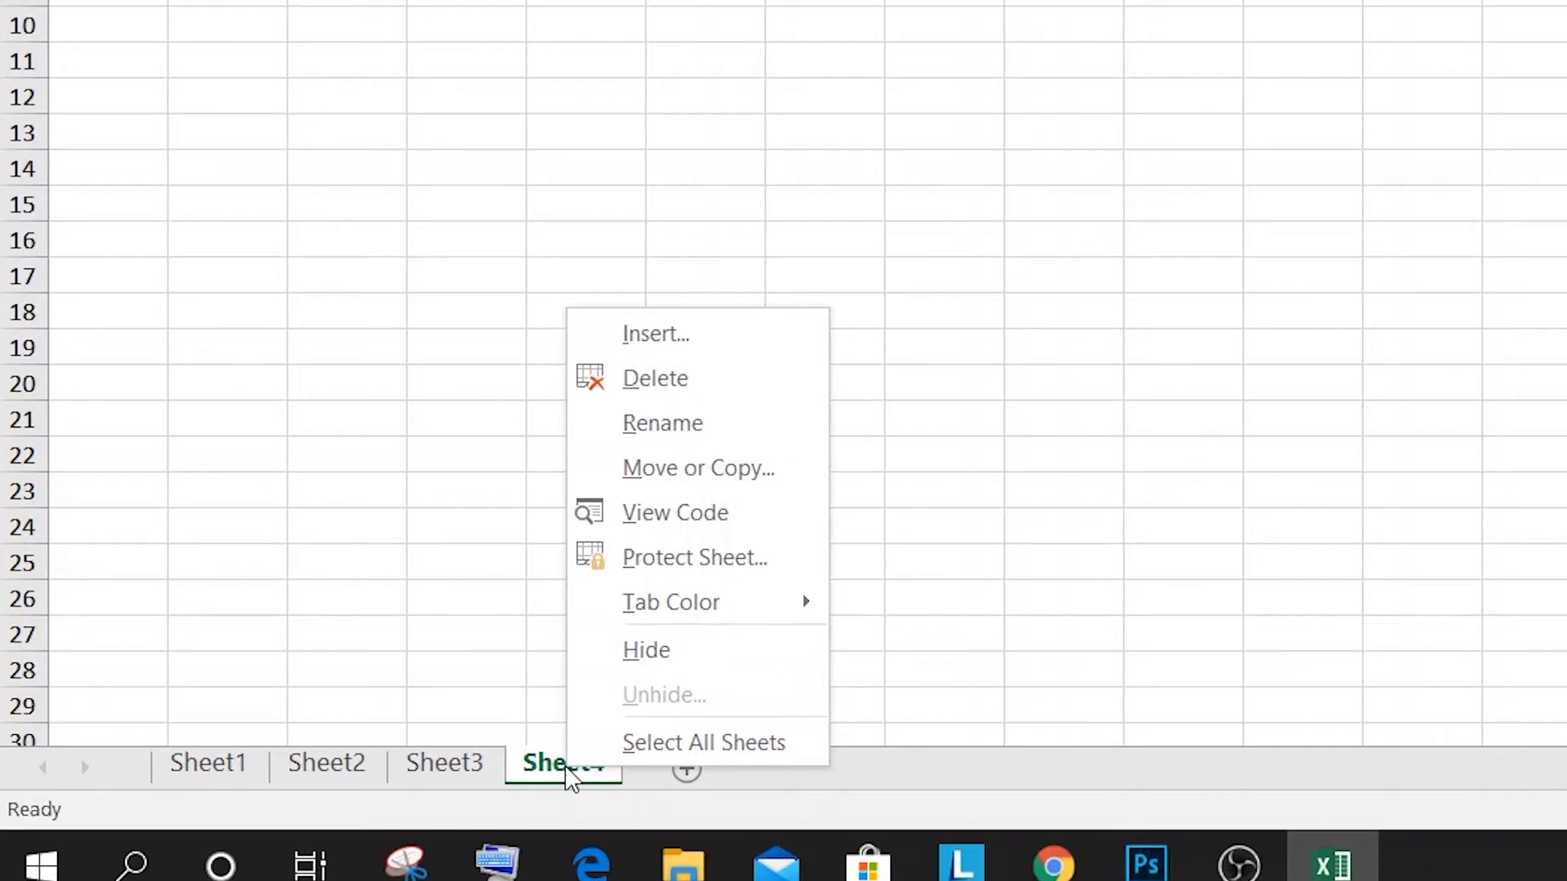
left_click(680, 398)
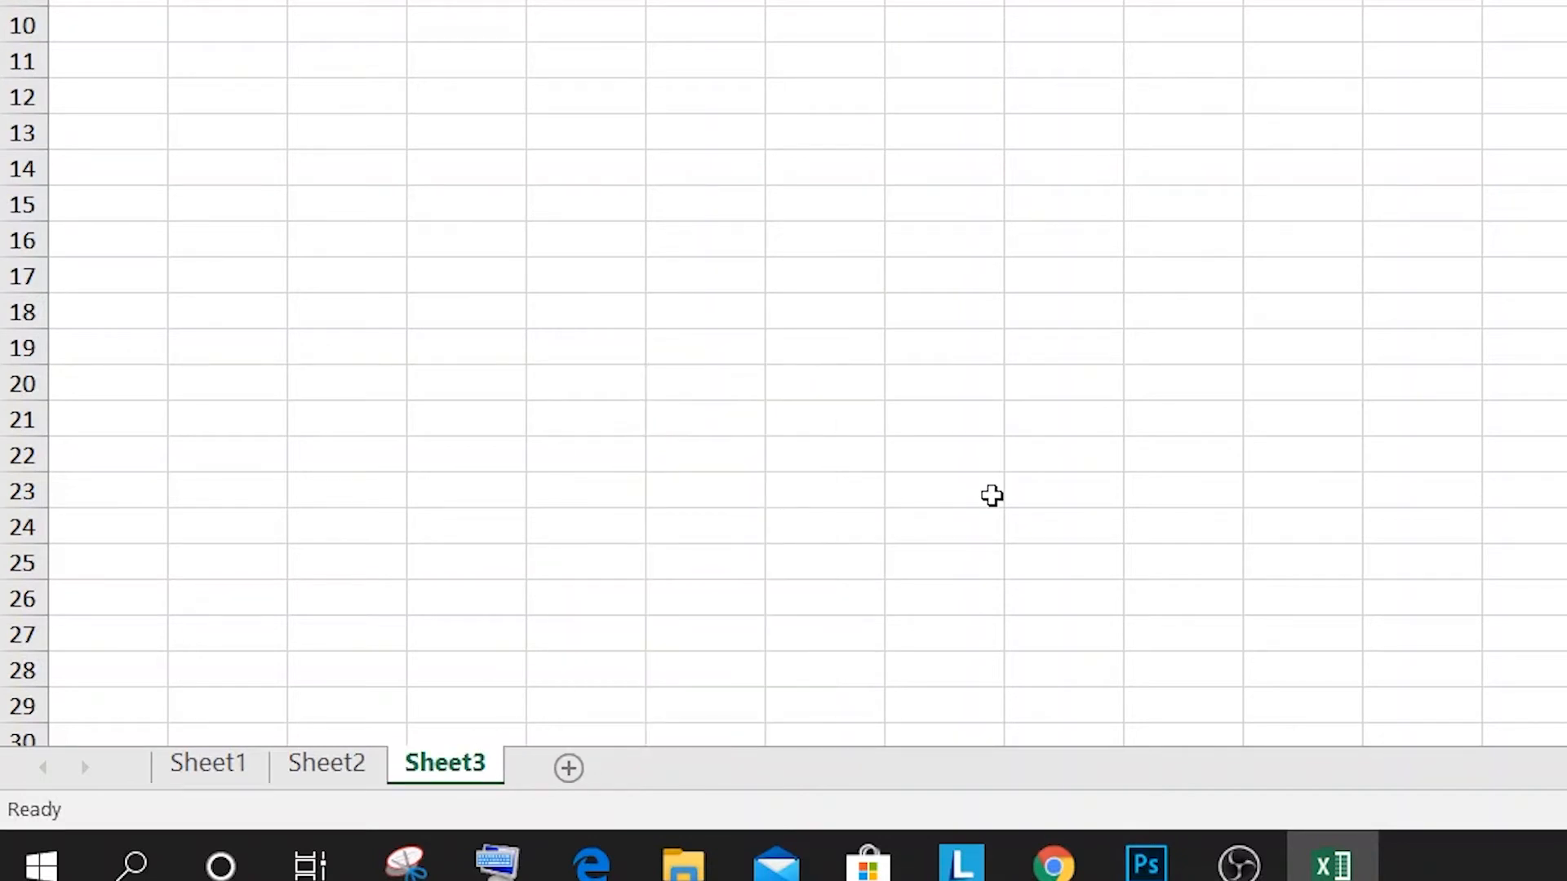
left_click(243, 769)
left_click(308, 768)
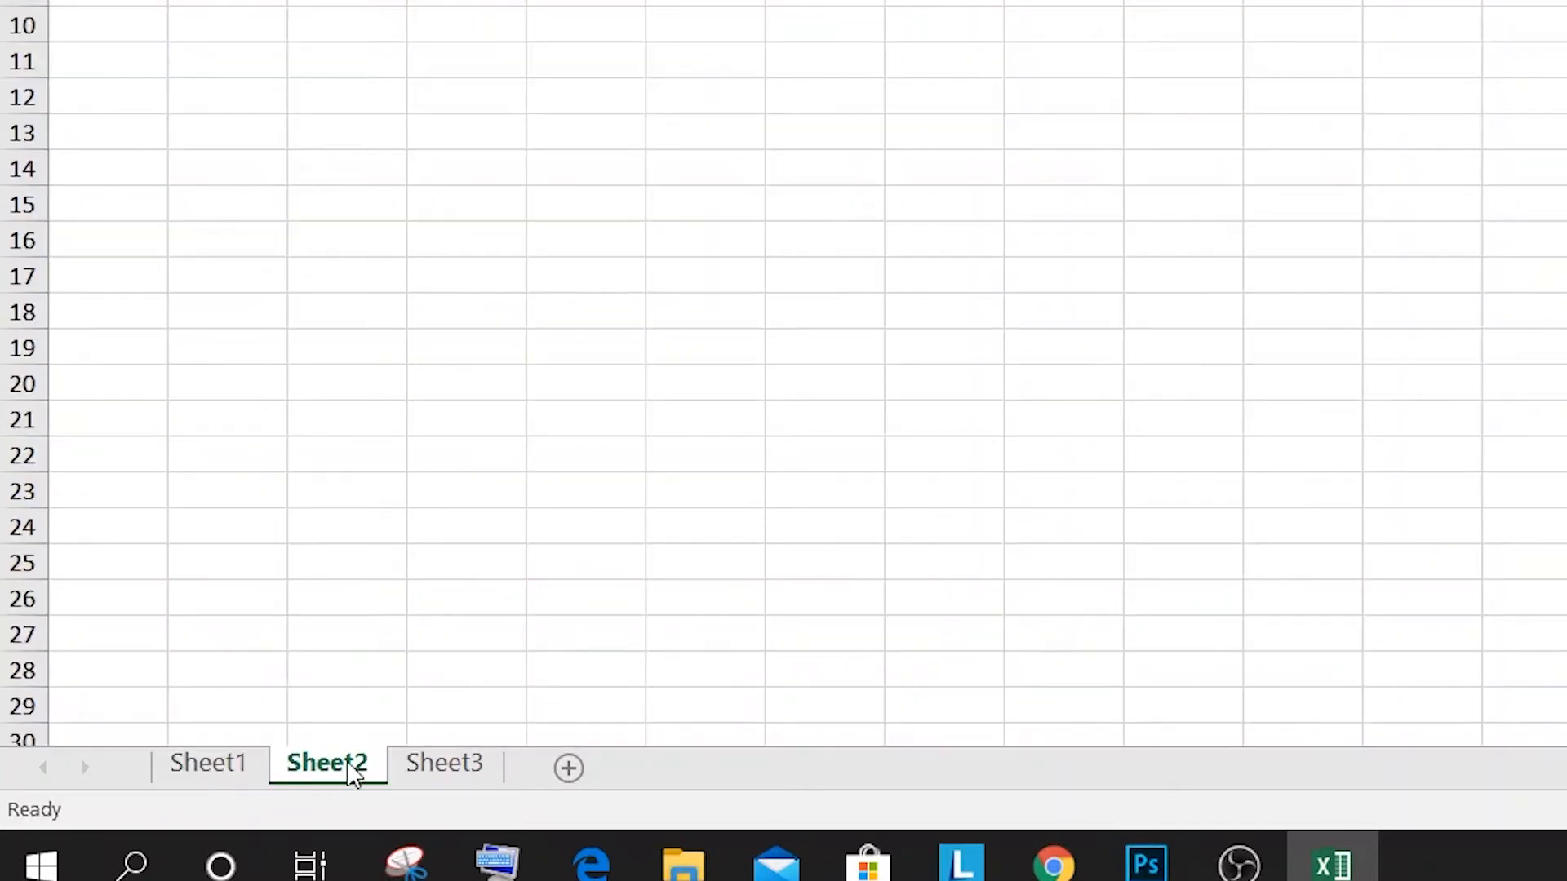
- Enter the text "This is a test" in cell B3 of Sheet3
left_click(419, 768)
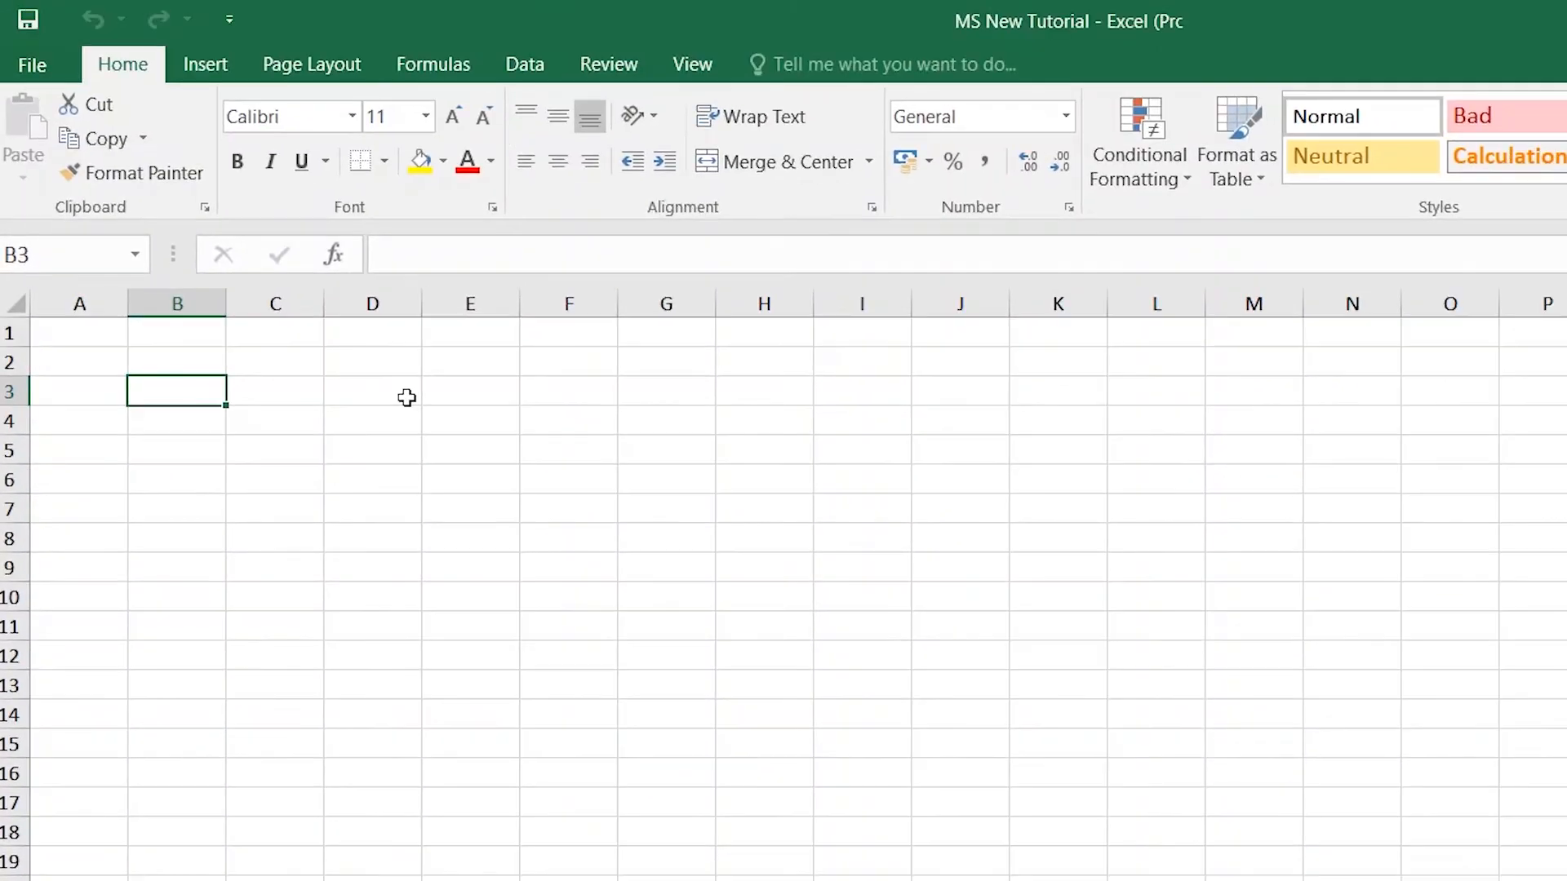
type("This is ")
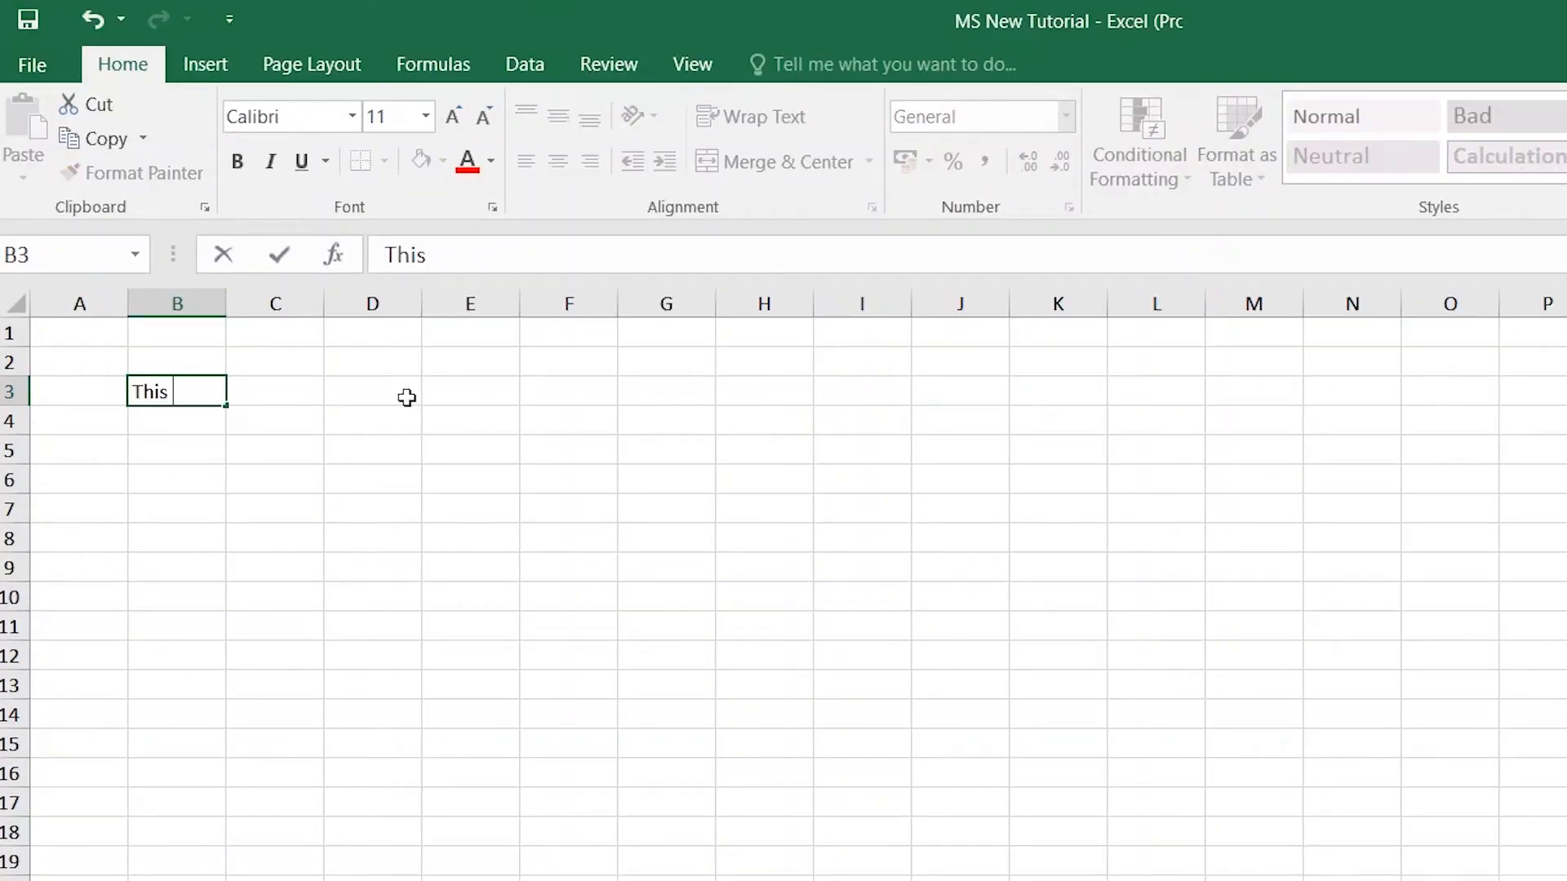
type("a test")
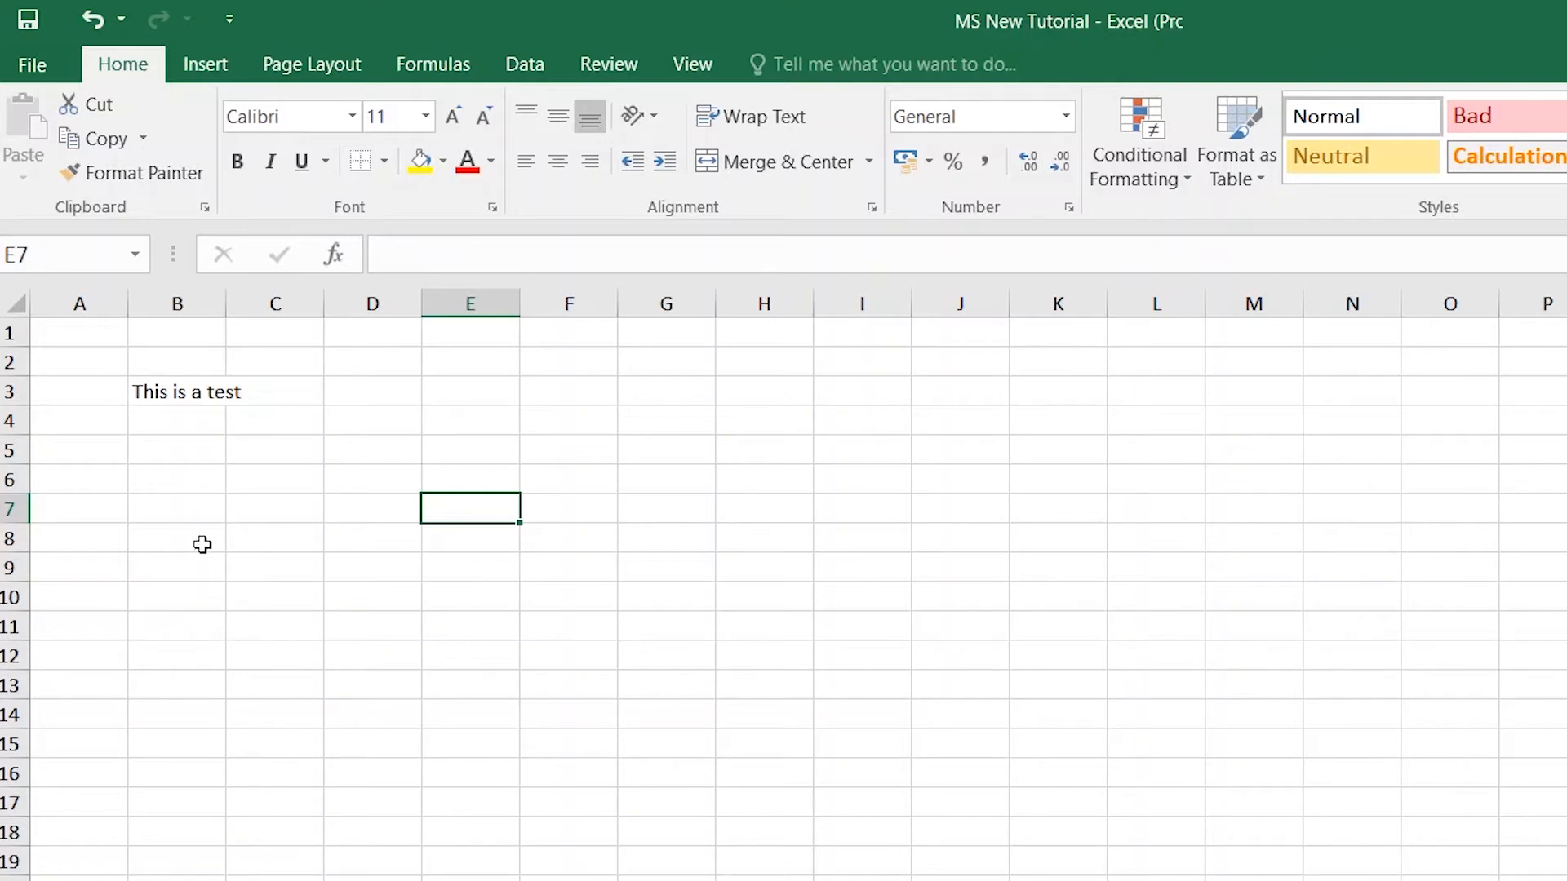
- Enter the numbers 1 to 3 in cells B4 to B6 and 4 to 6 in cells B8 to B10
left_click(196, 423)
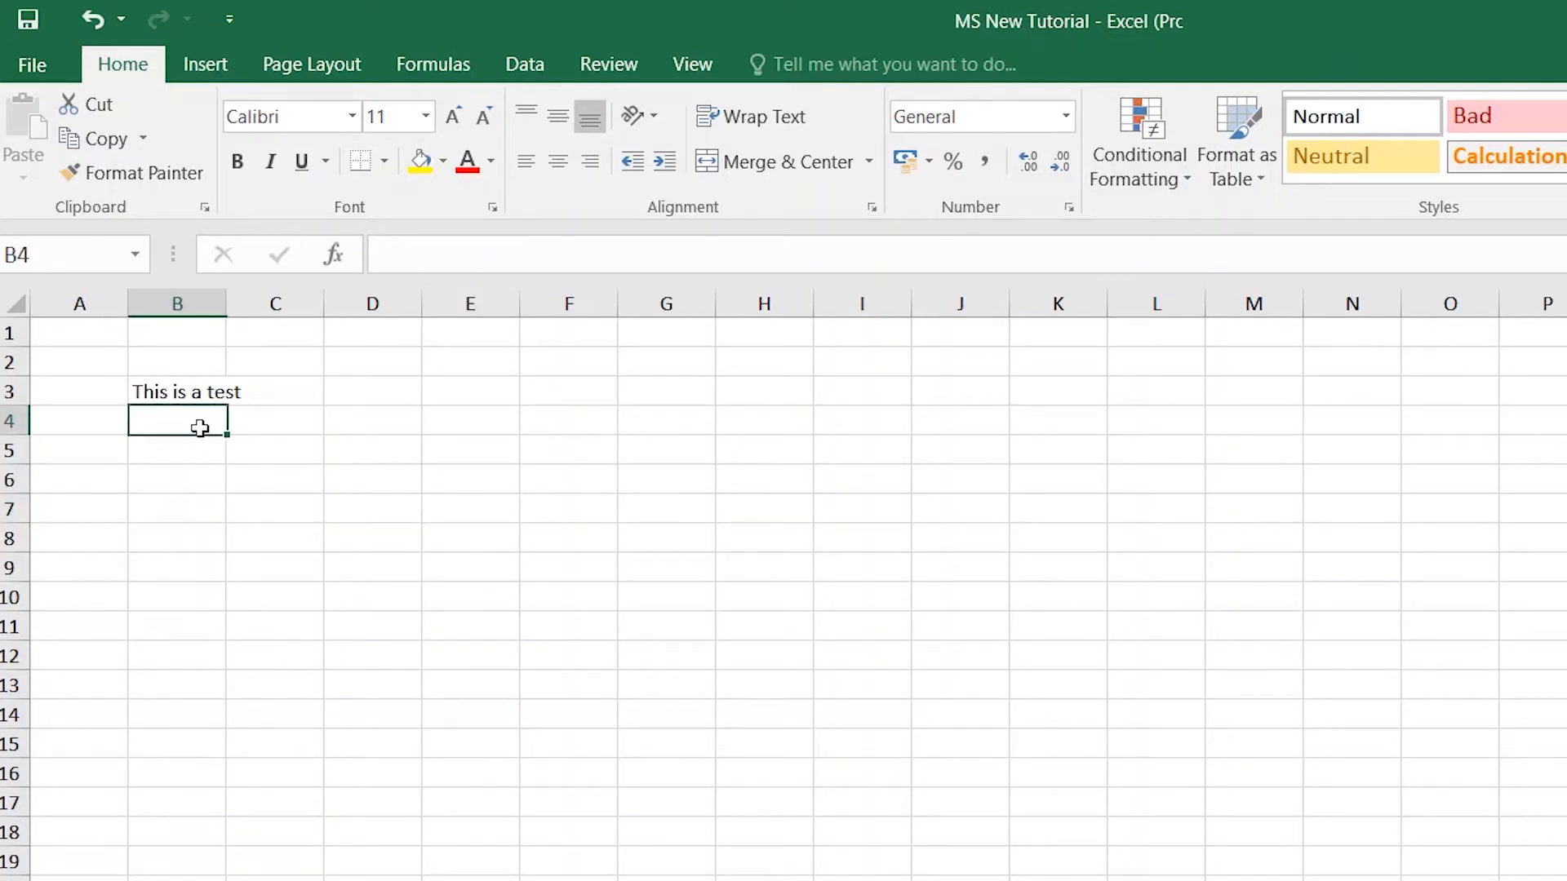
type("1")
key("Return")
type("2")
key("Return")
type("3")
key("Return")
key("Return")
type("4")
key("Return")
type("5")
key("Return")
type("6")
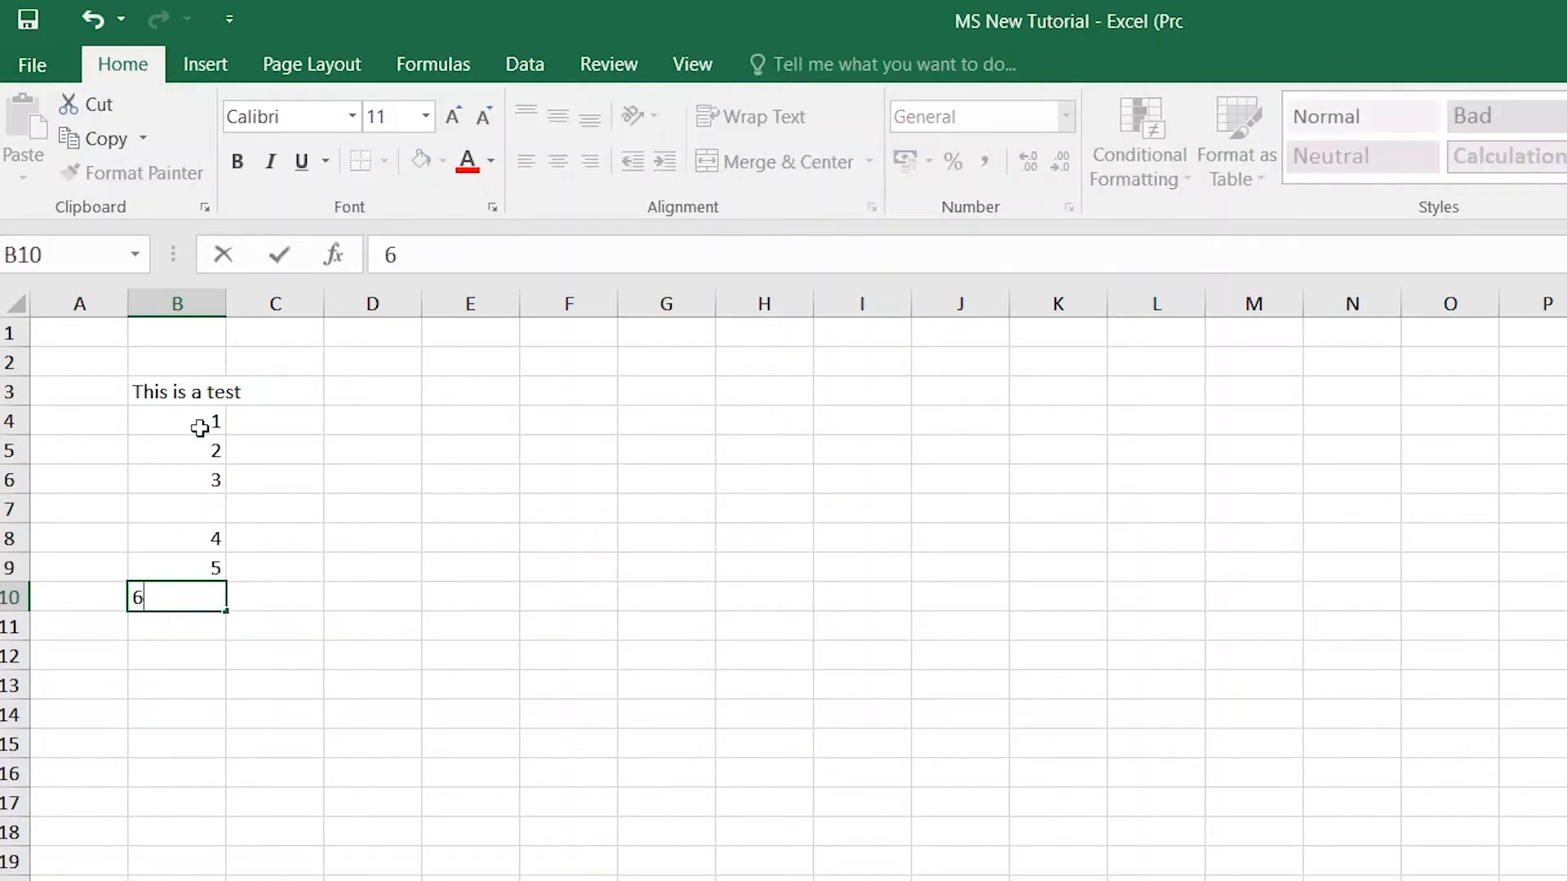
left_click(349, 510)
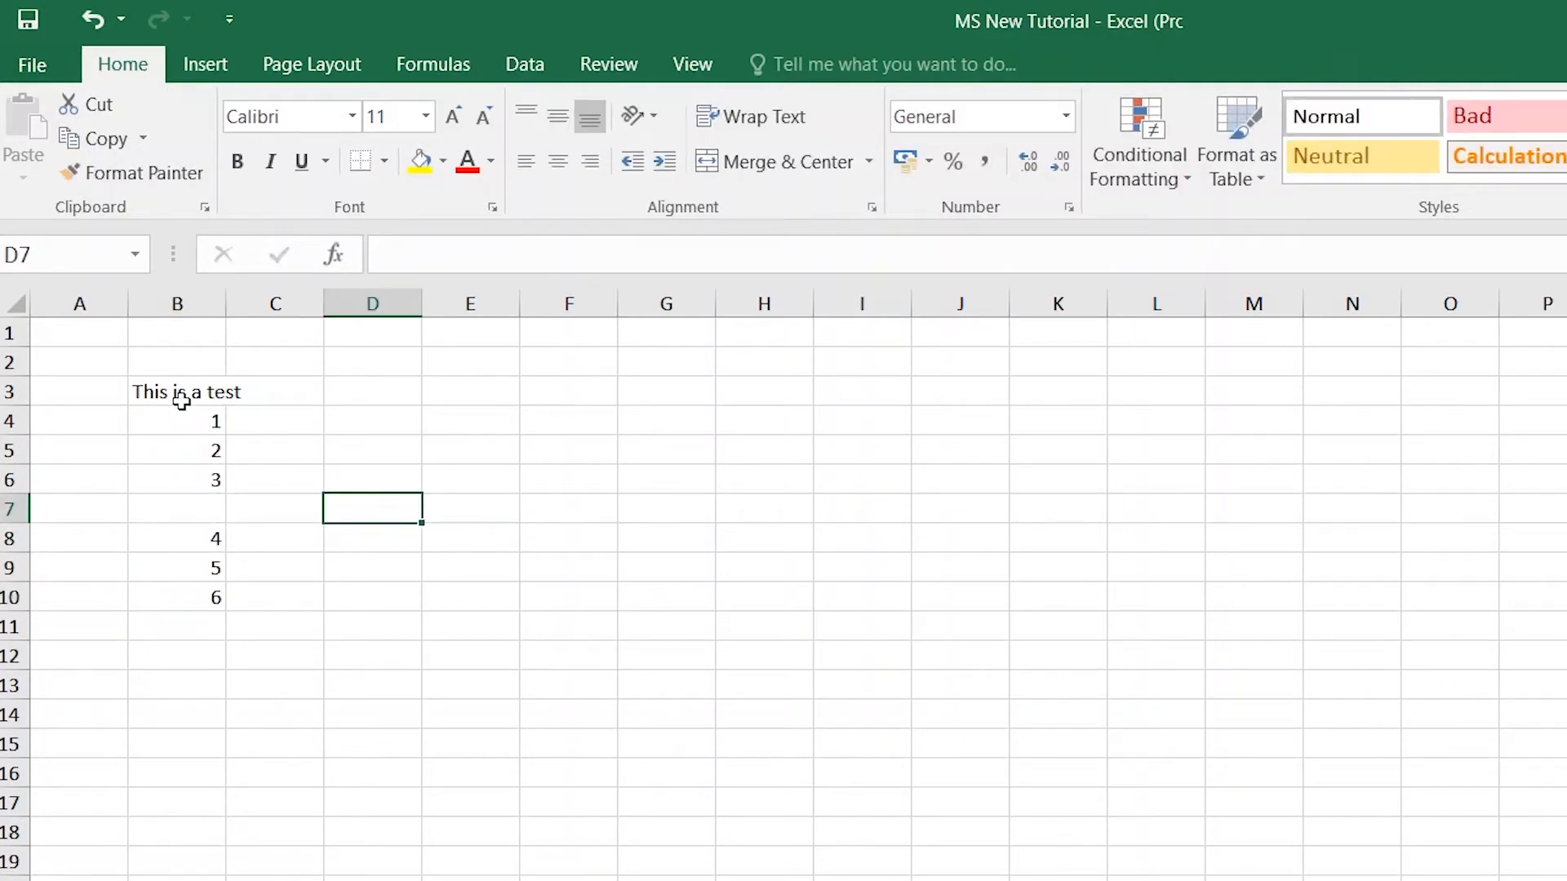
- Delete Sheet3 together with its test data, accepting the permanent deletion
scroll(981, 787, "up", 2, "ctrl")
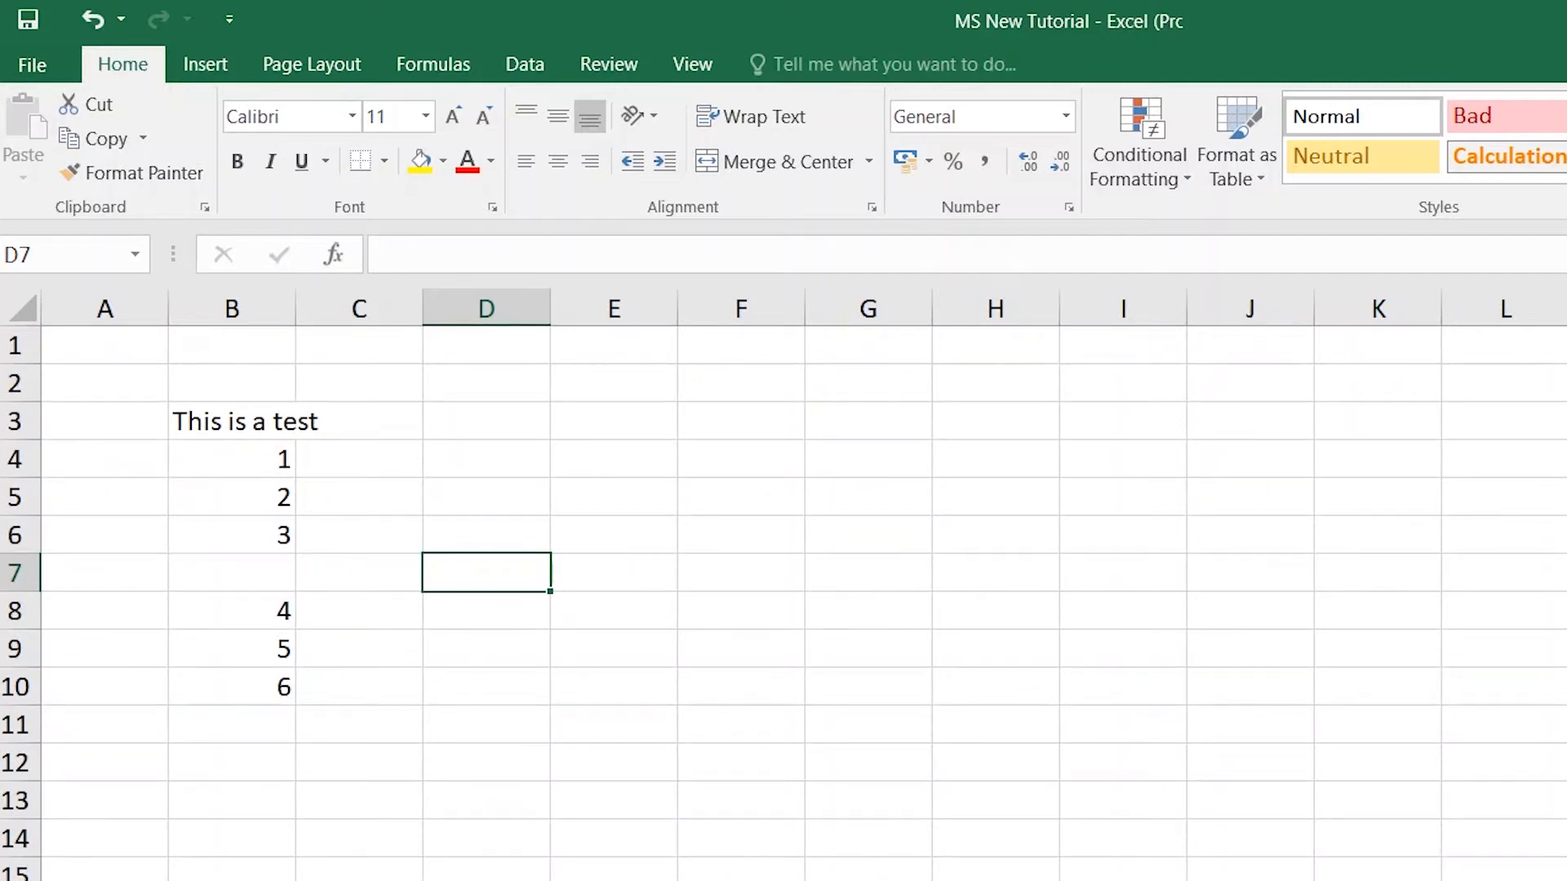
right_click(377, 880)
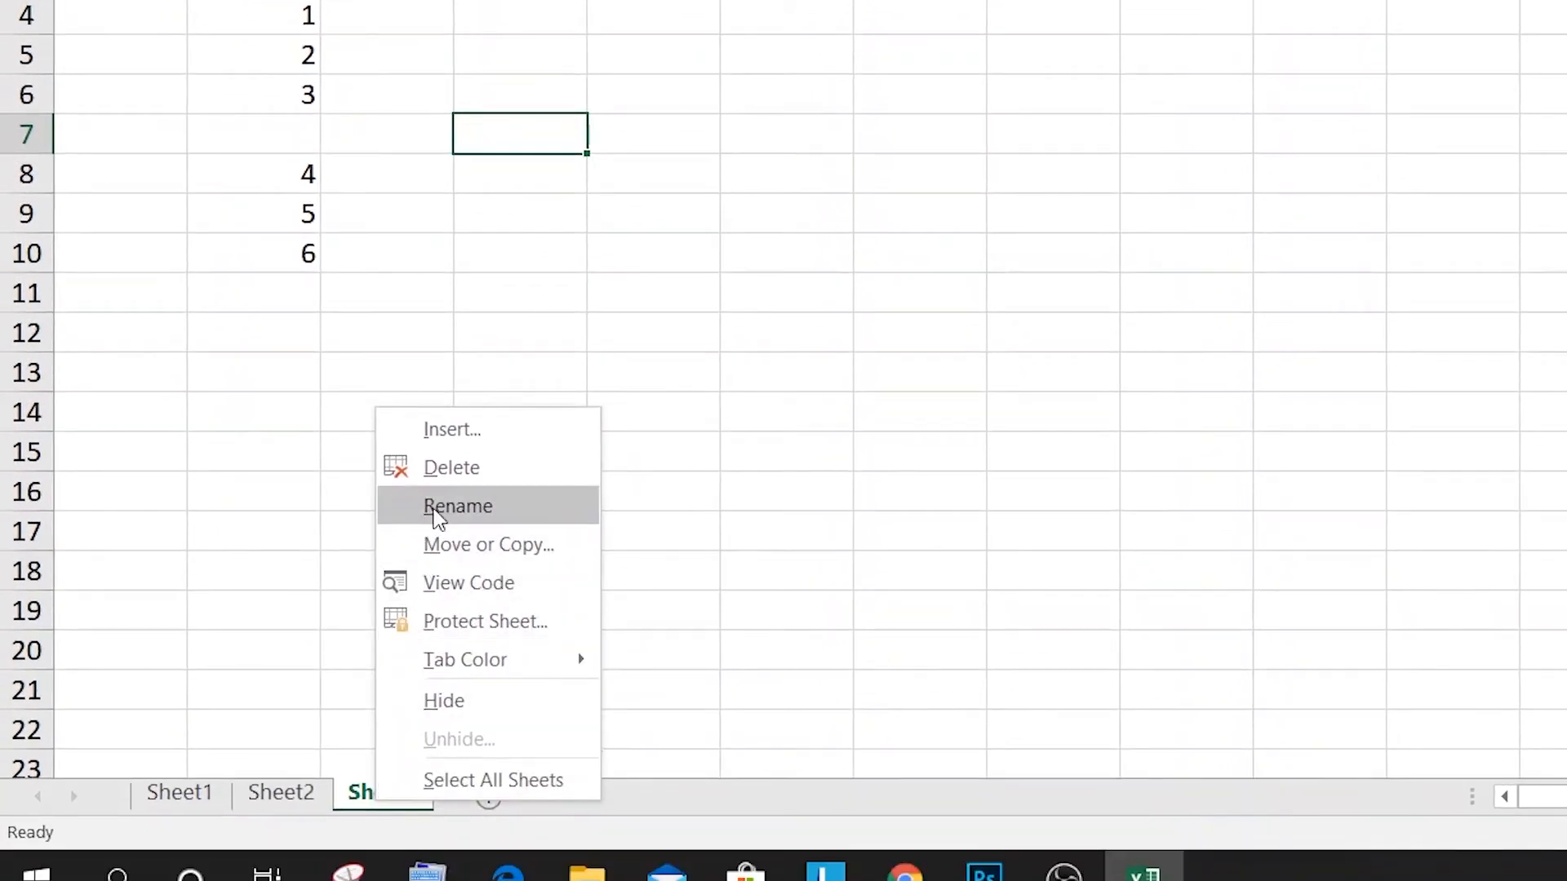
left_click(456, 469)
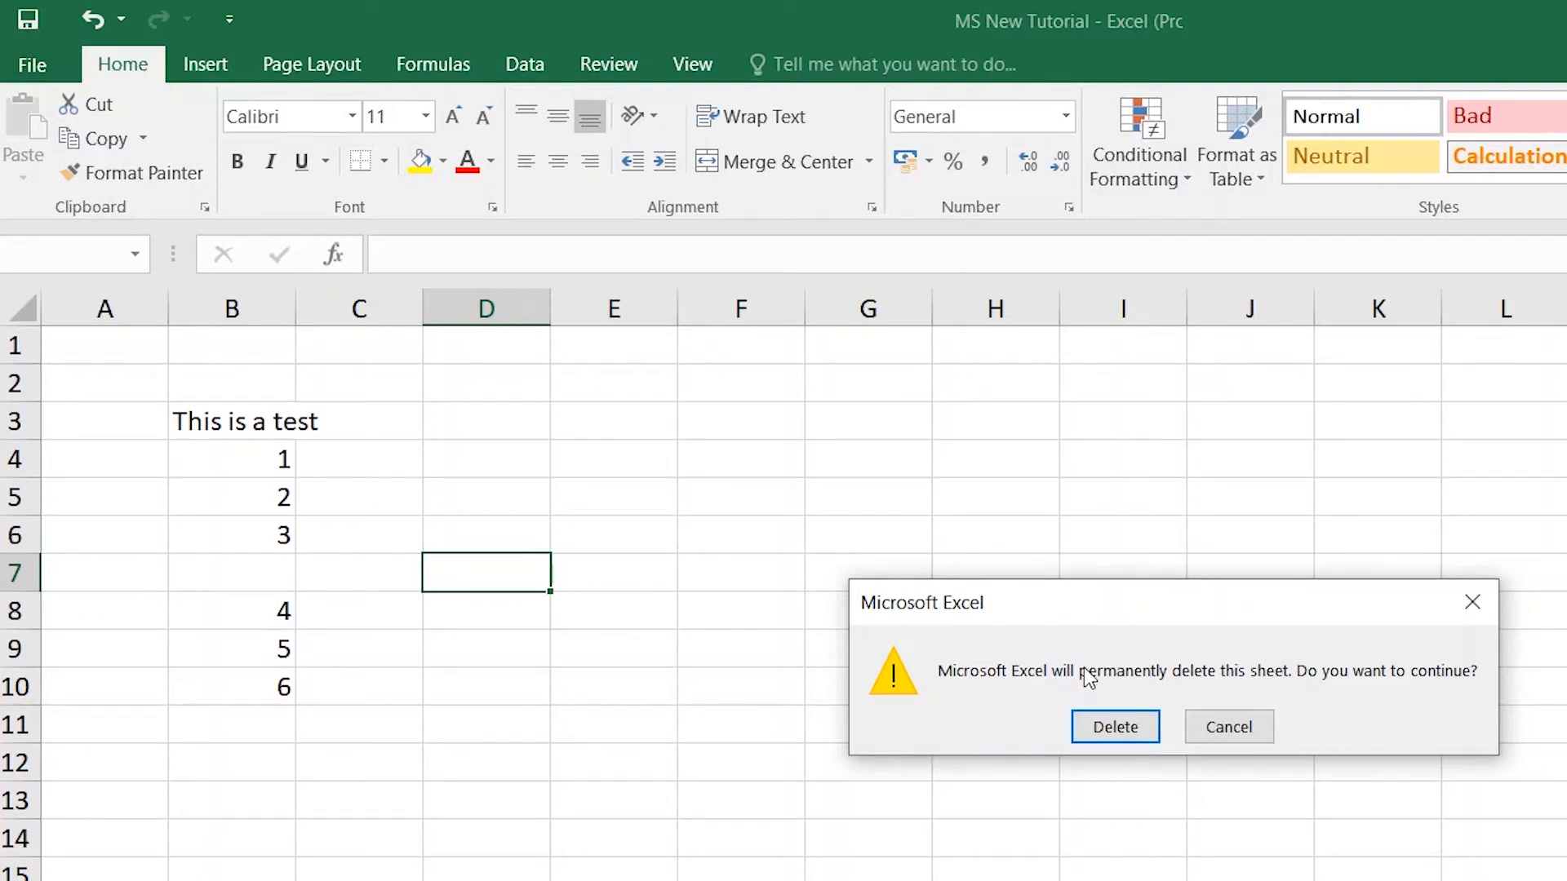
left_click(1113, 728)
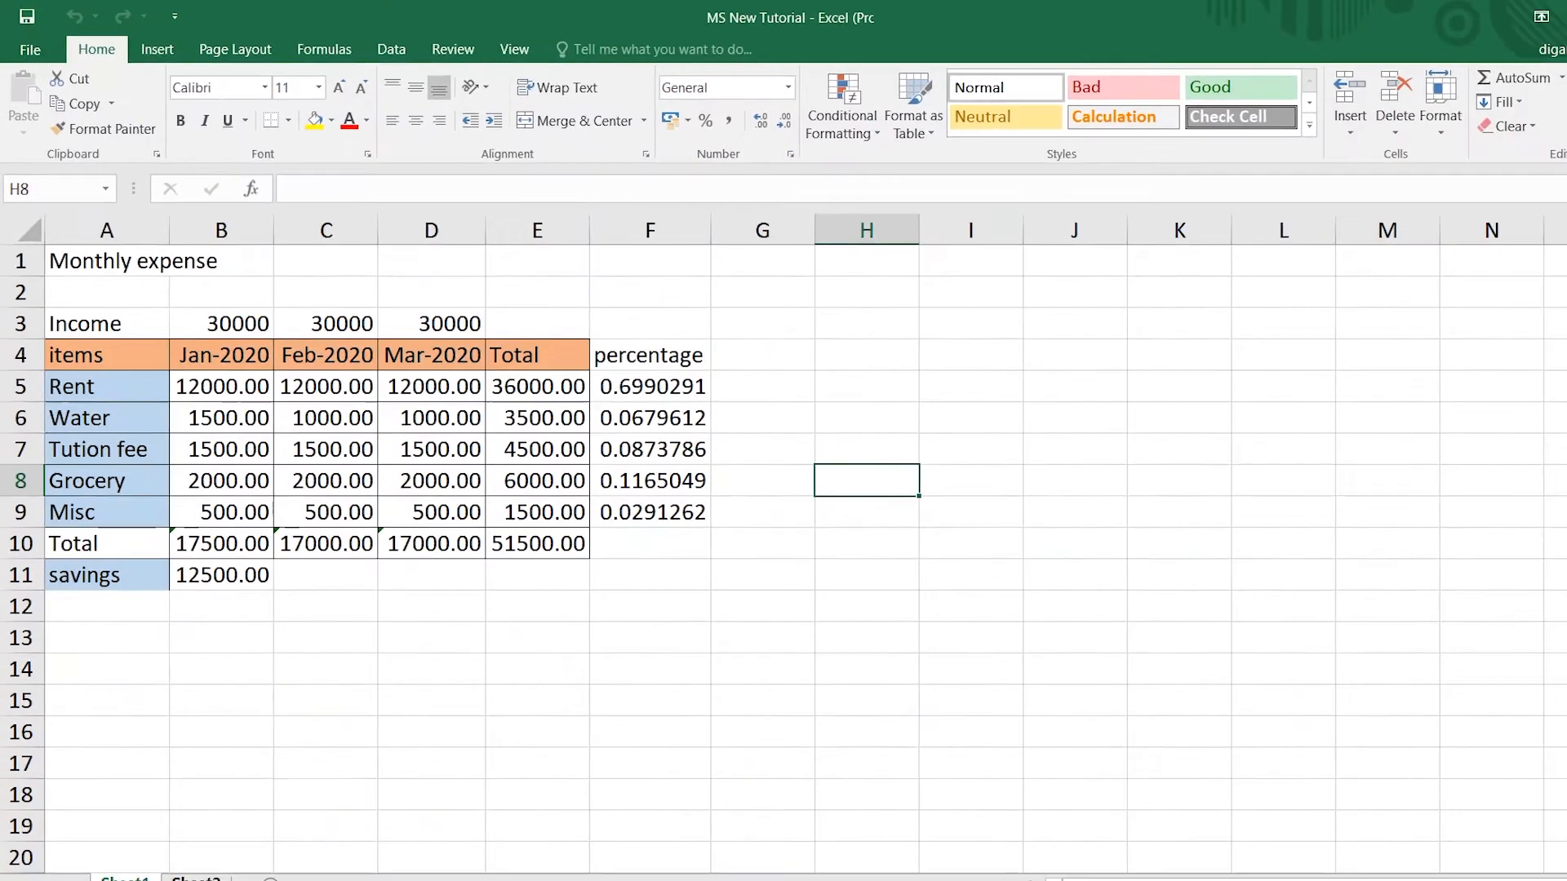
- Add two new worksheets after Sheet2
left_click(180, 804)
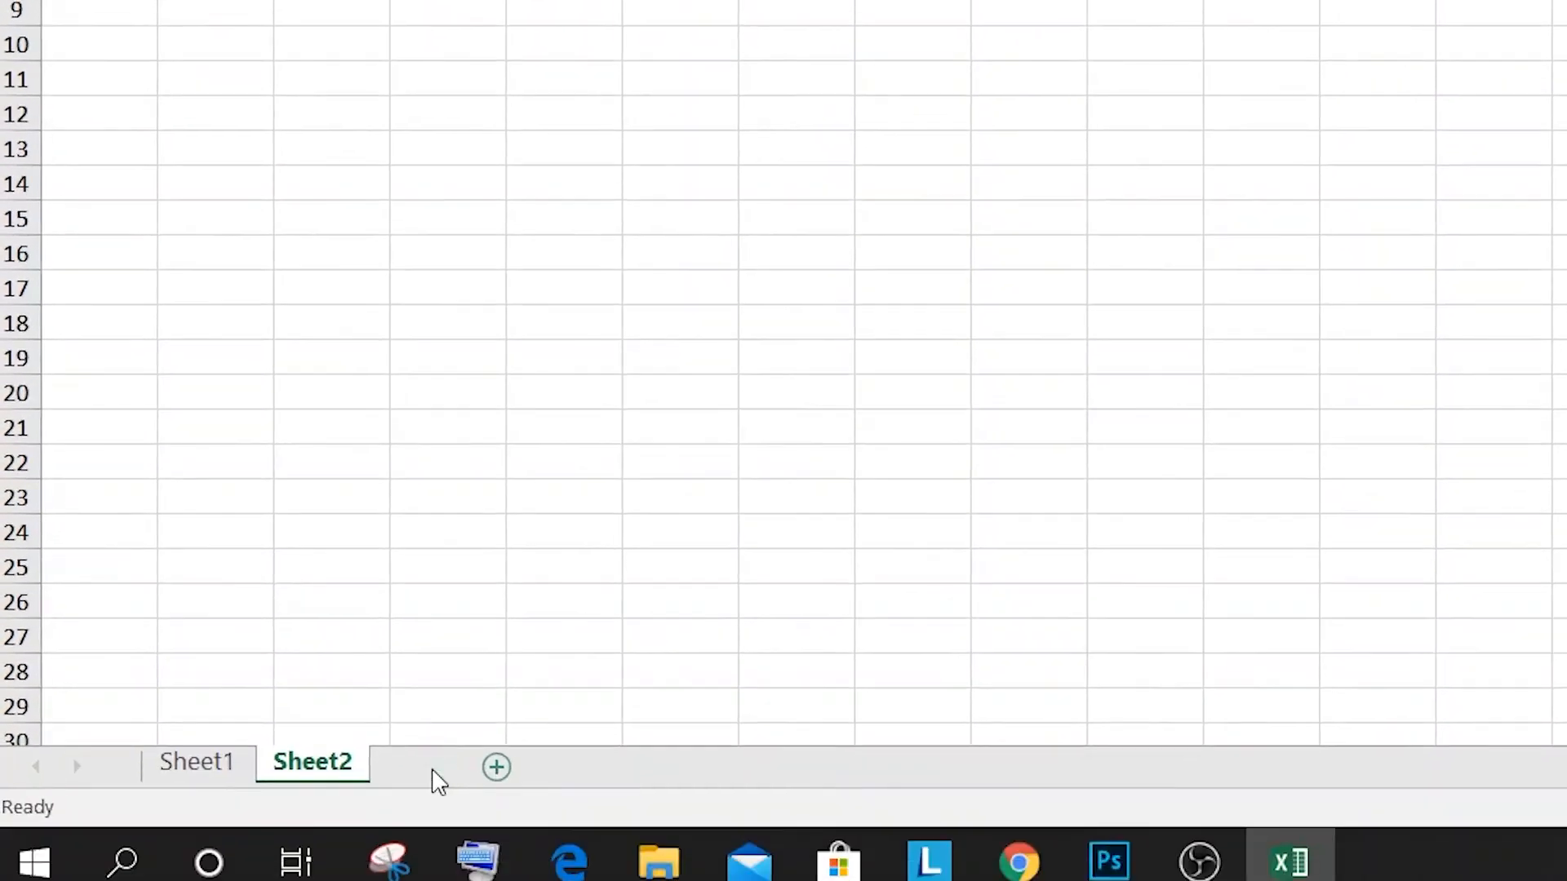
left_click(493, 764)
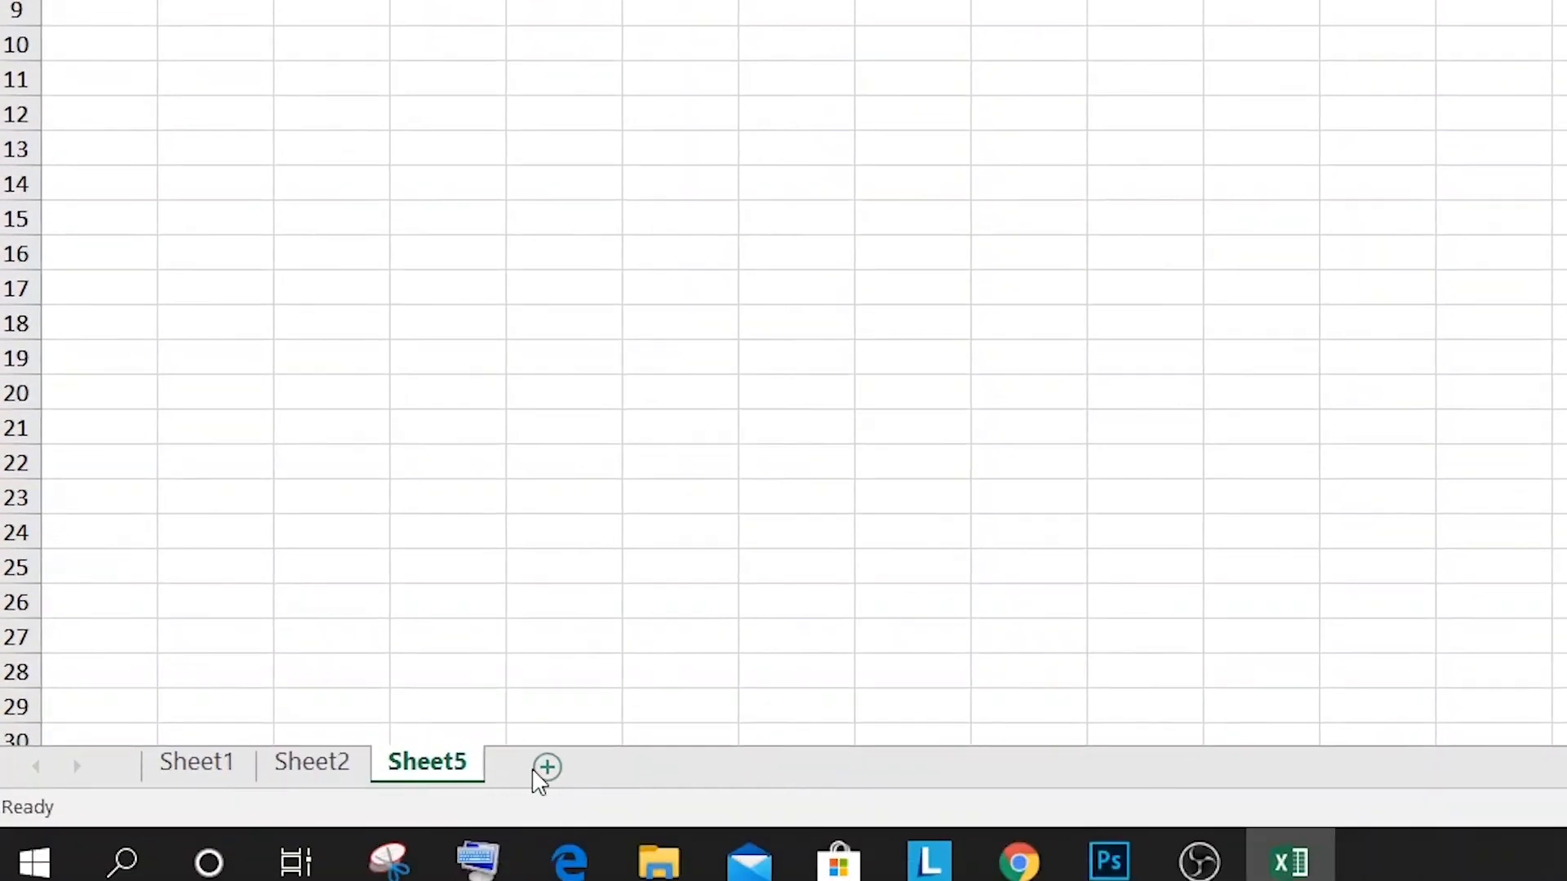
left_click(533, 770)
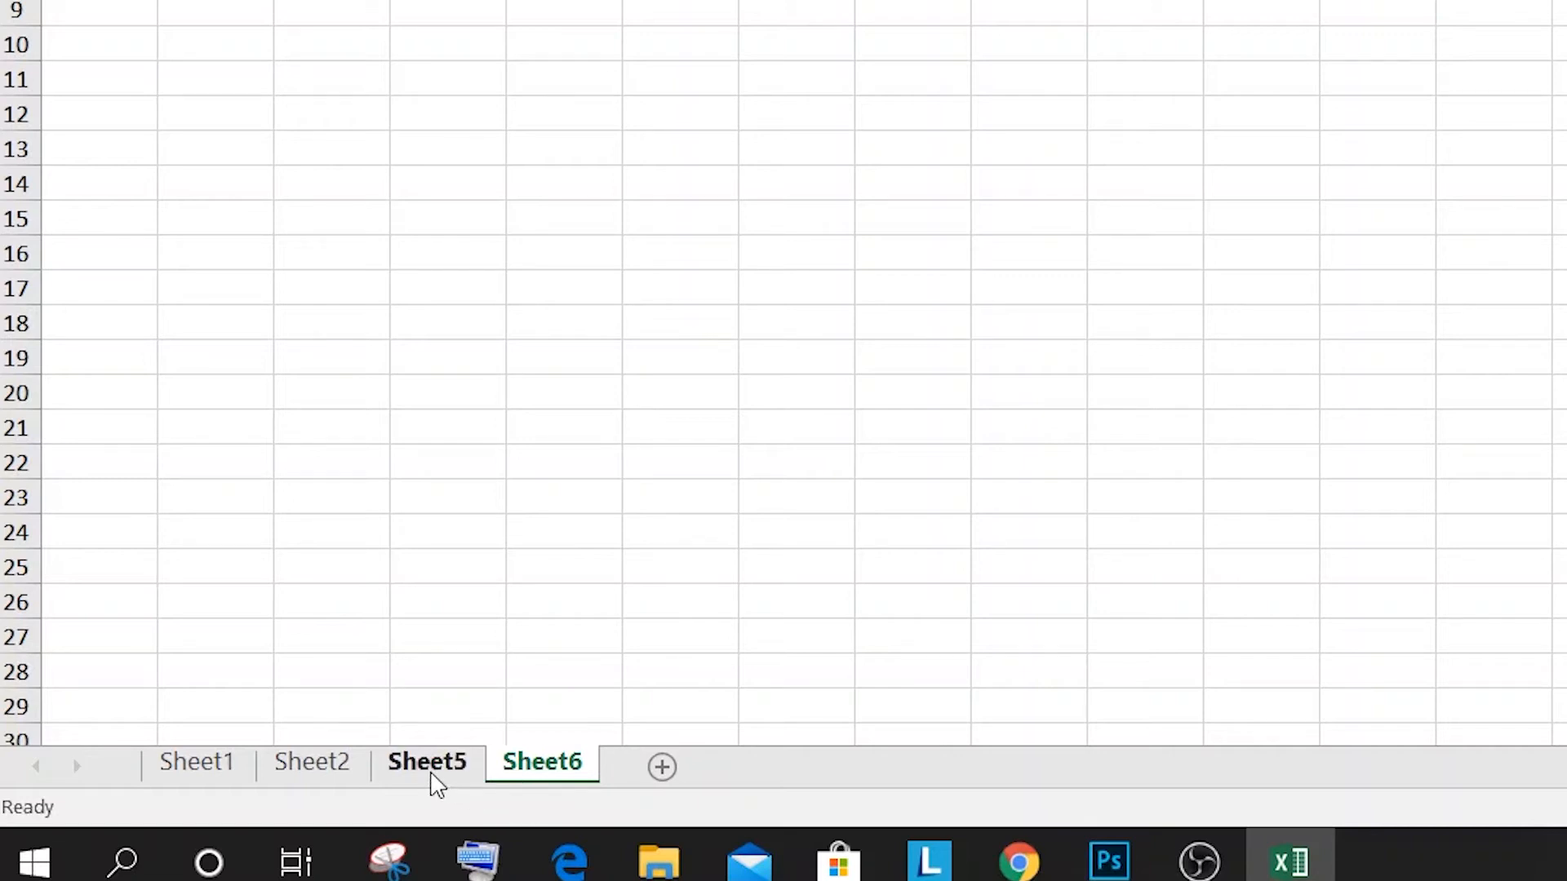
left_click(604, 510)
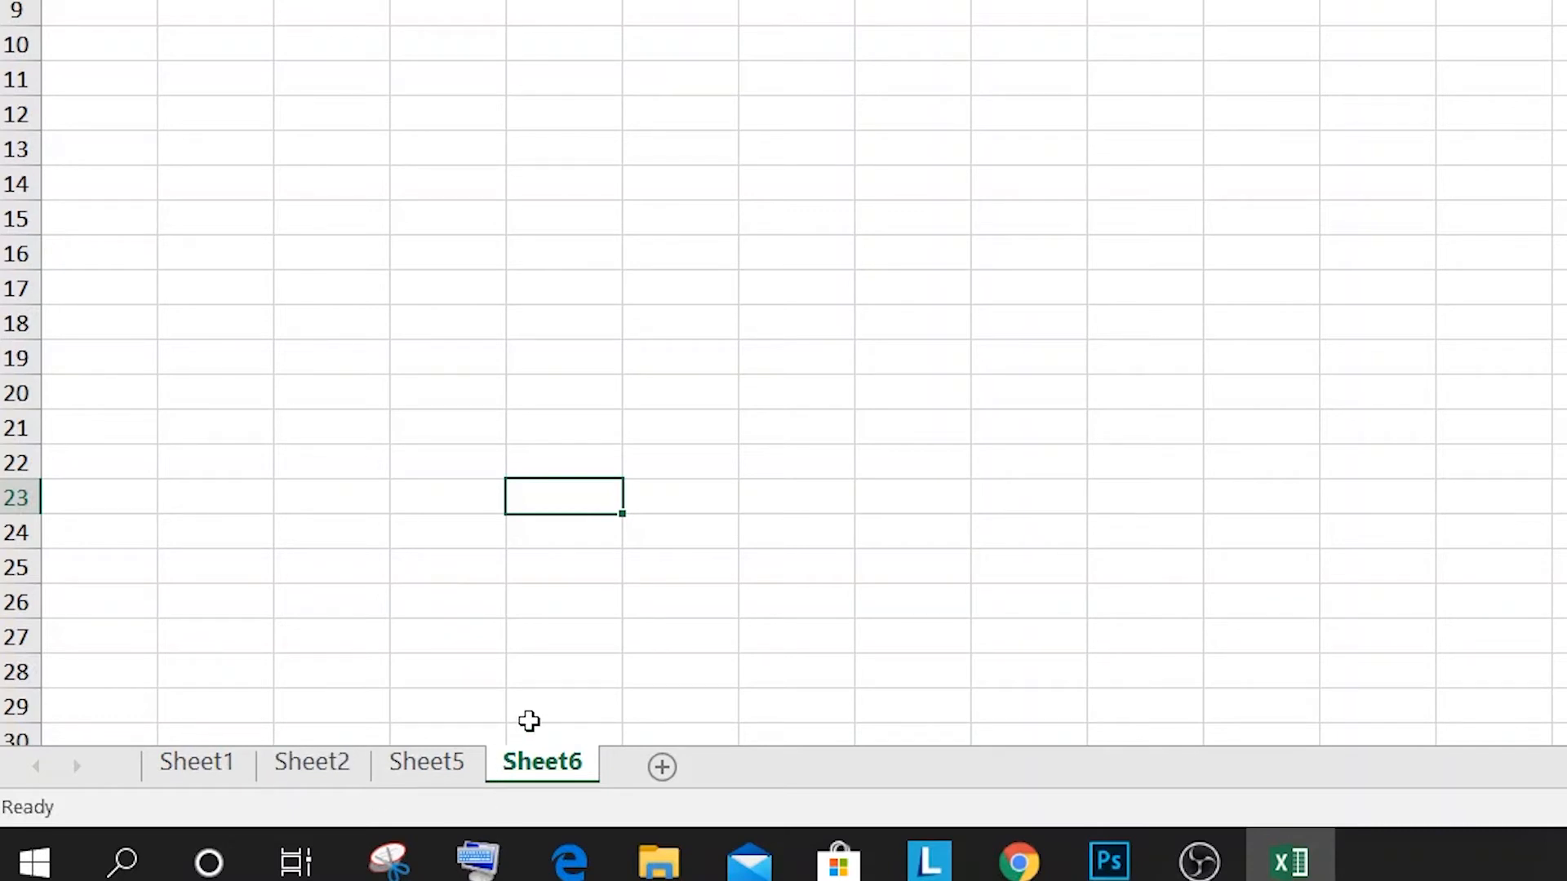
- Move Sheet6 in front of Sheet1 and return it to its place after Sheet5
left_click(200, 763)
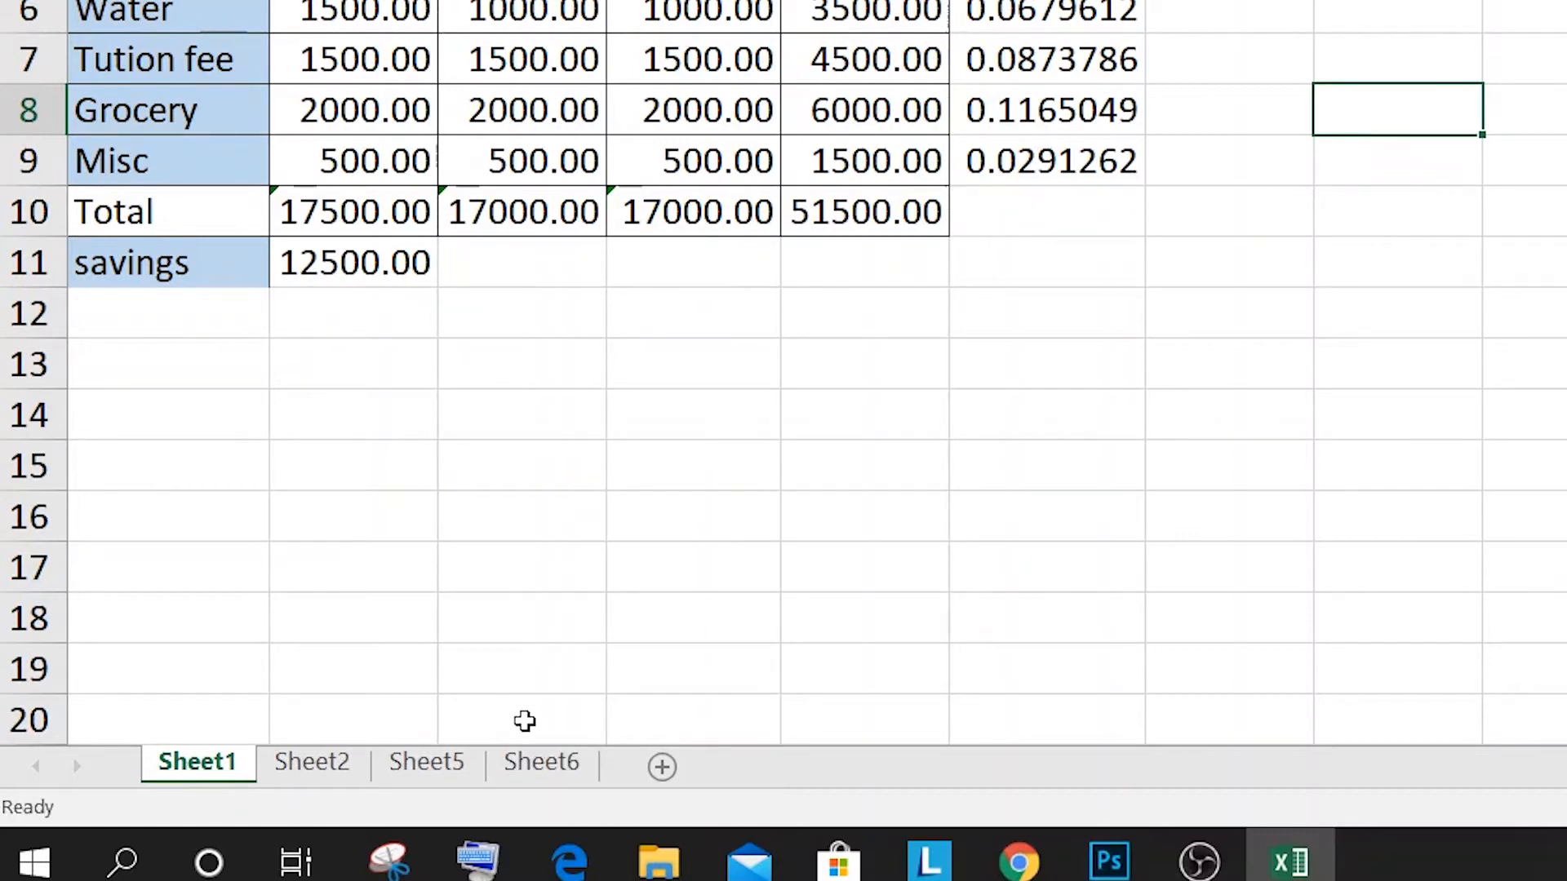
left_click(538, 773)
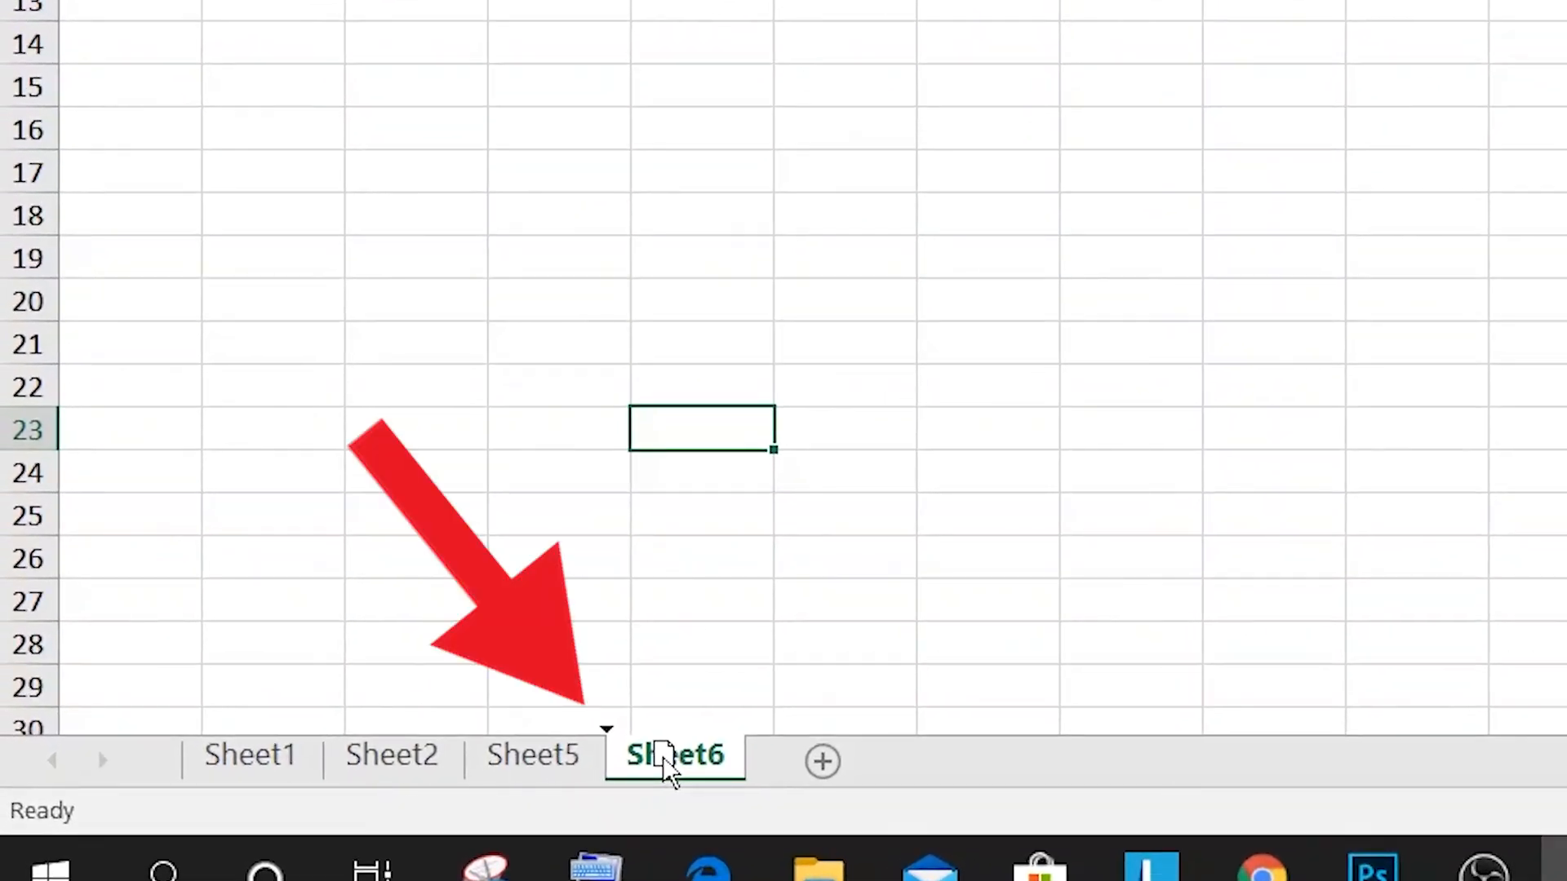
left_click_drag(663, 766, 539, 763)
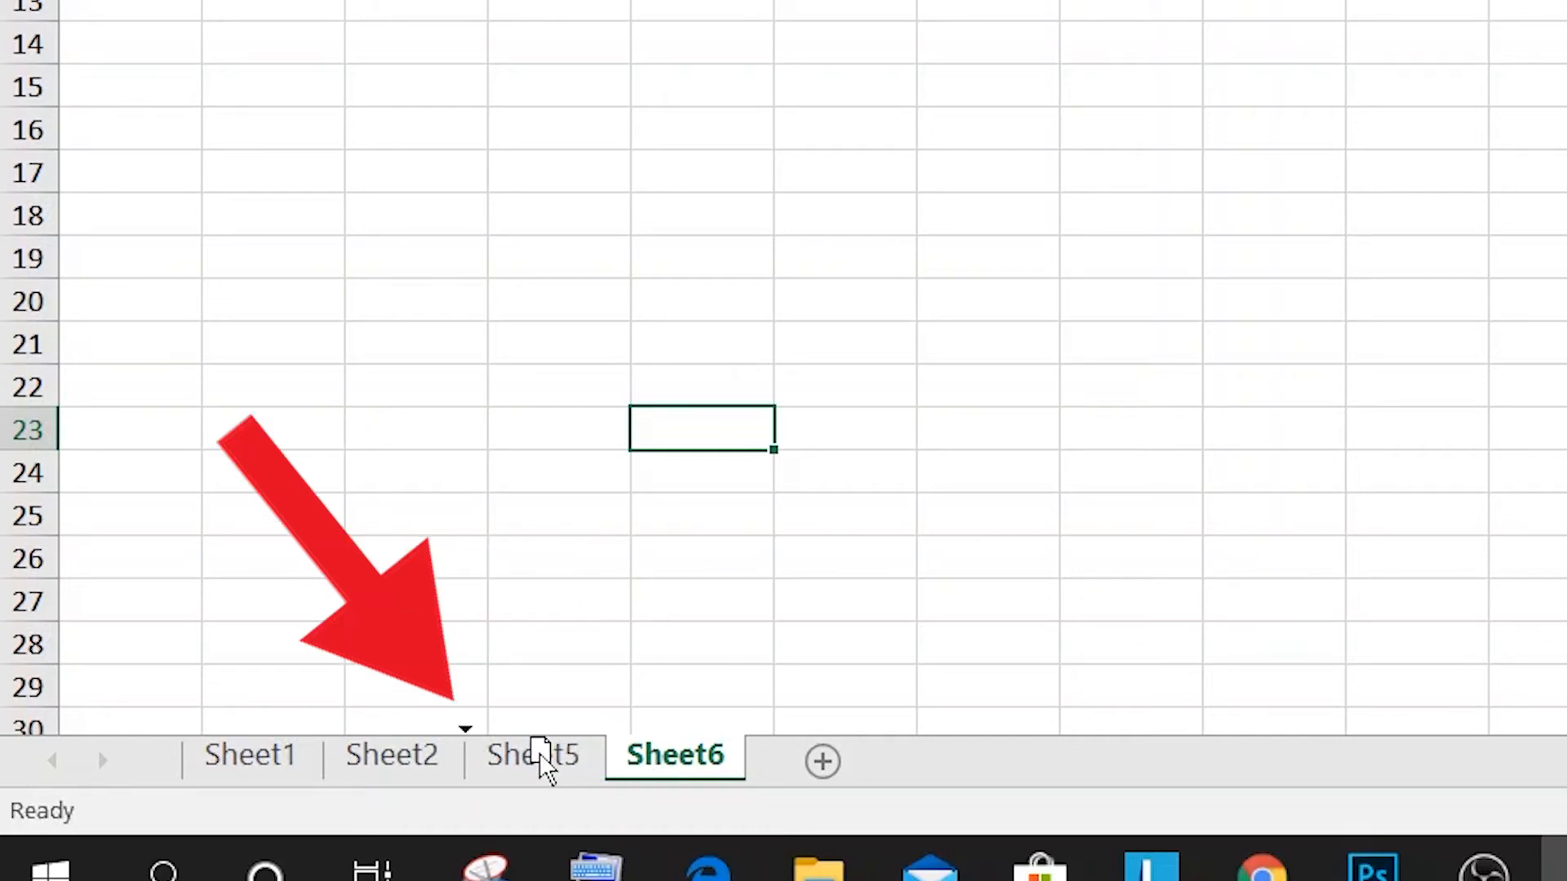
left_click_drag(542, 763, 284, 767)
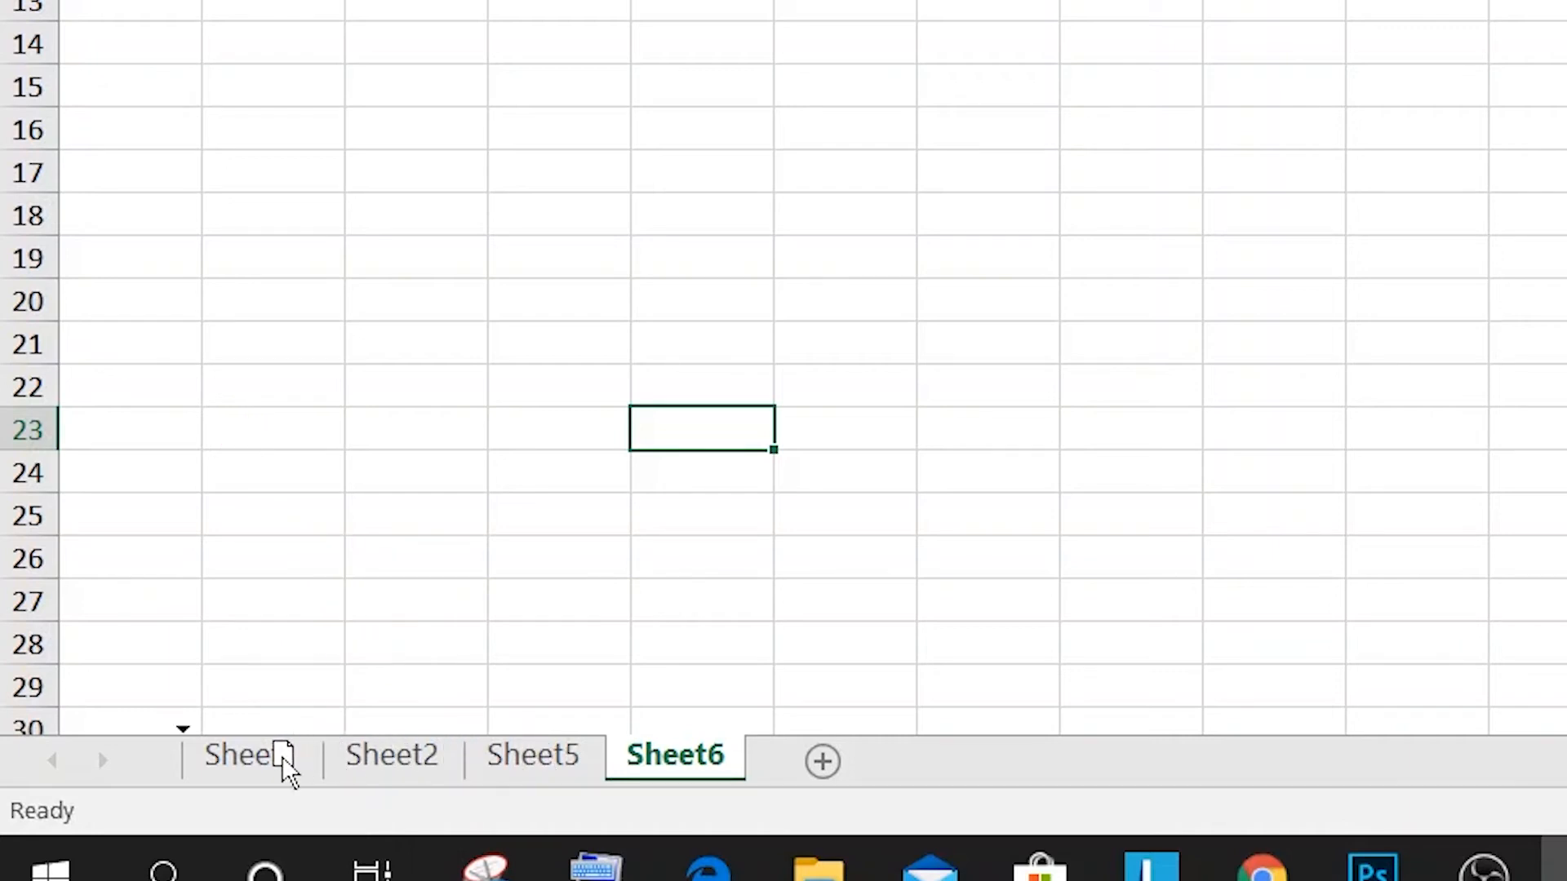
left_click_drag(284, 765, 284, 766)
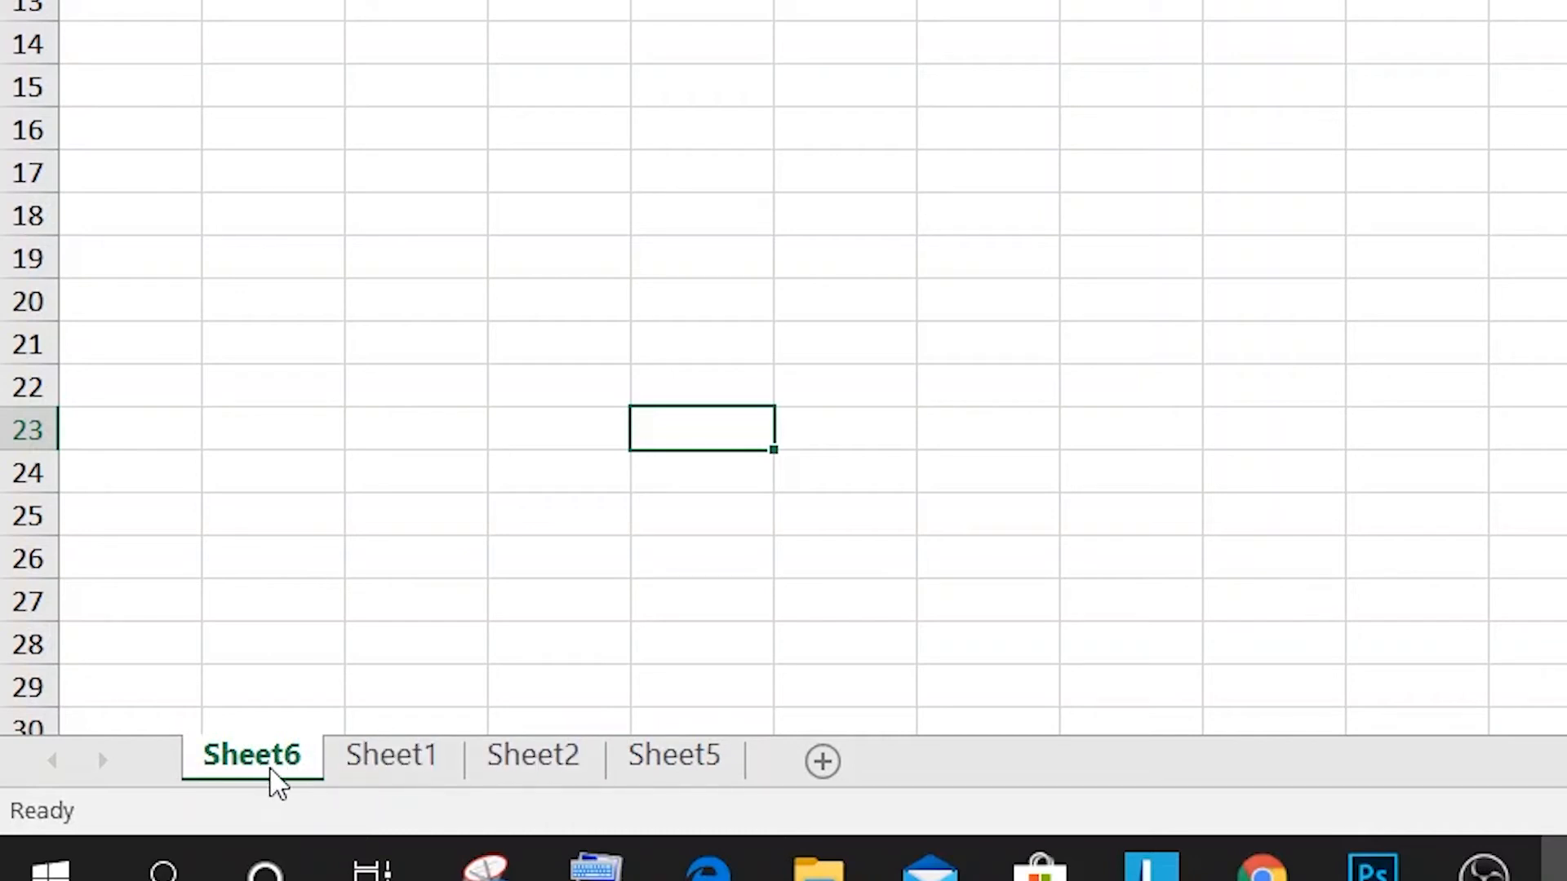
left_click_drag(256, 773, 796, 785)
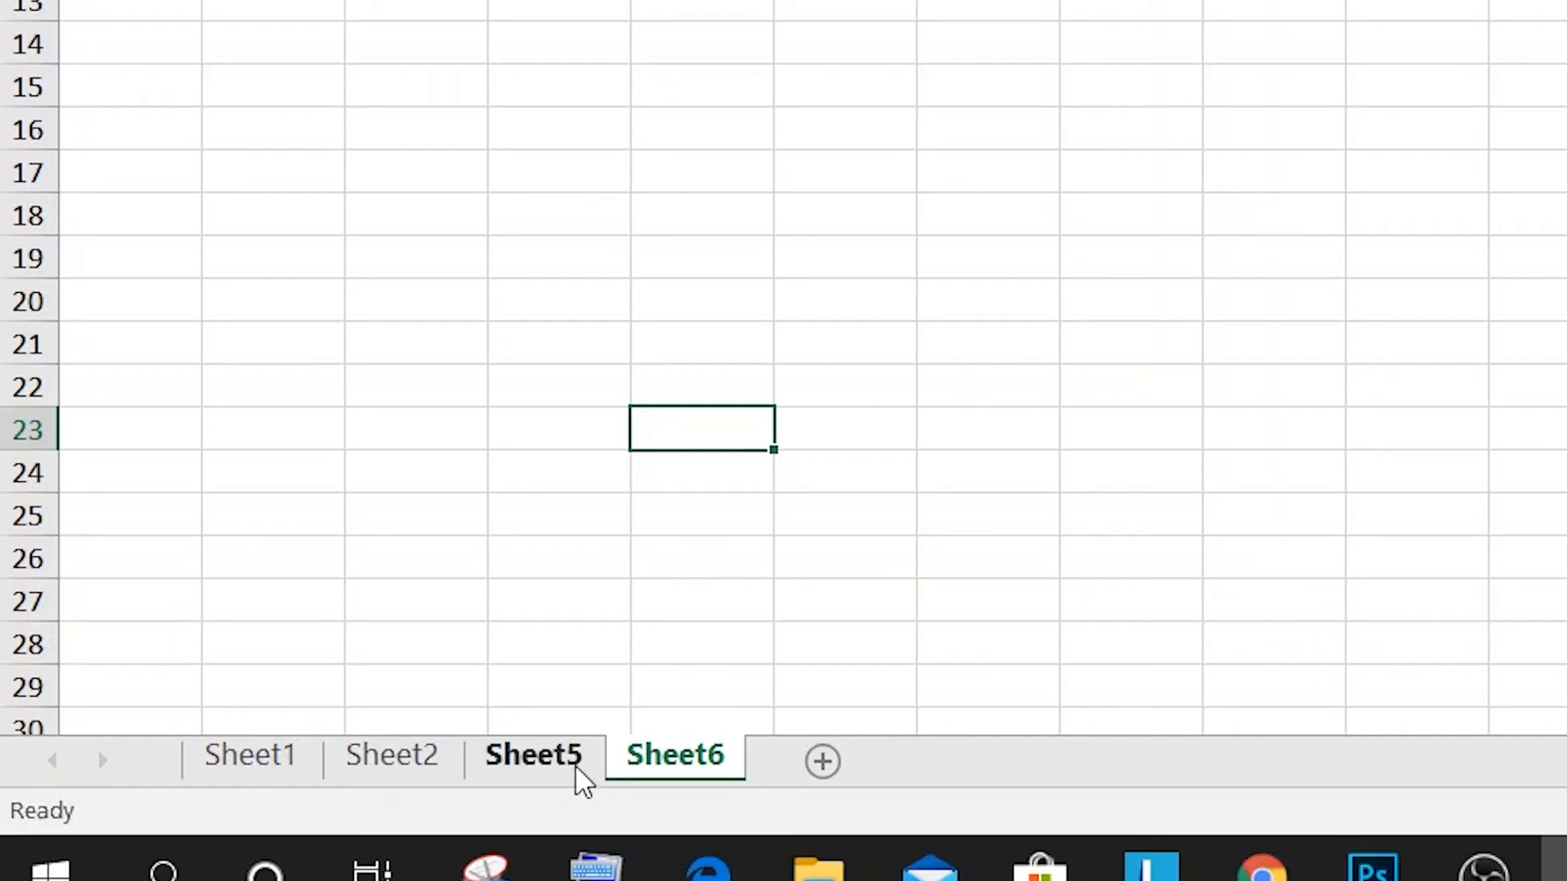
- Switch between Sheet1, Sheet2 and Sheet5 to view their contents, ending on Sheet2
left_click_drag(544, 751, 271, 765)
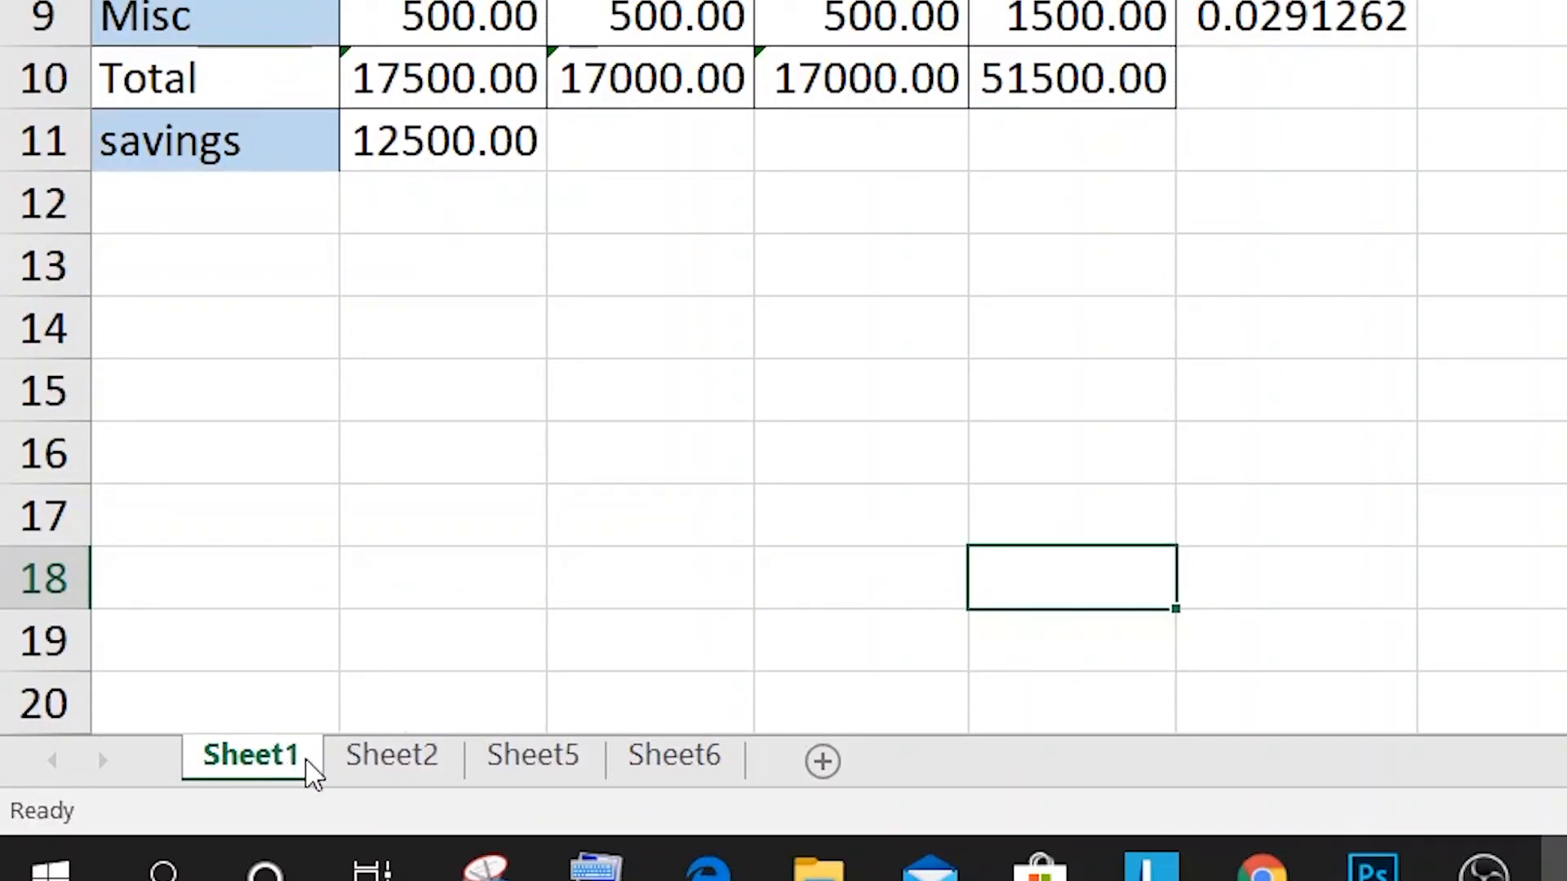
left_click(408, 757)
left_click(547, 755)
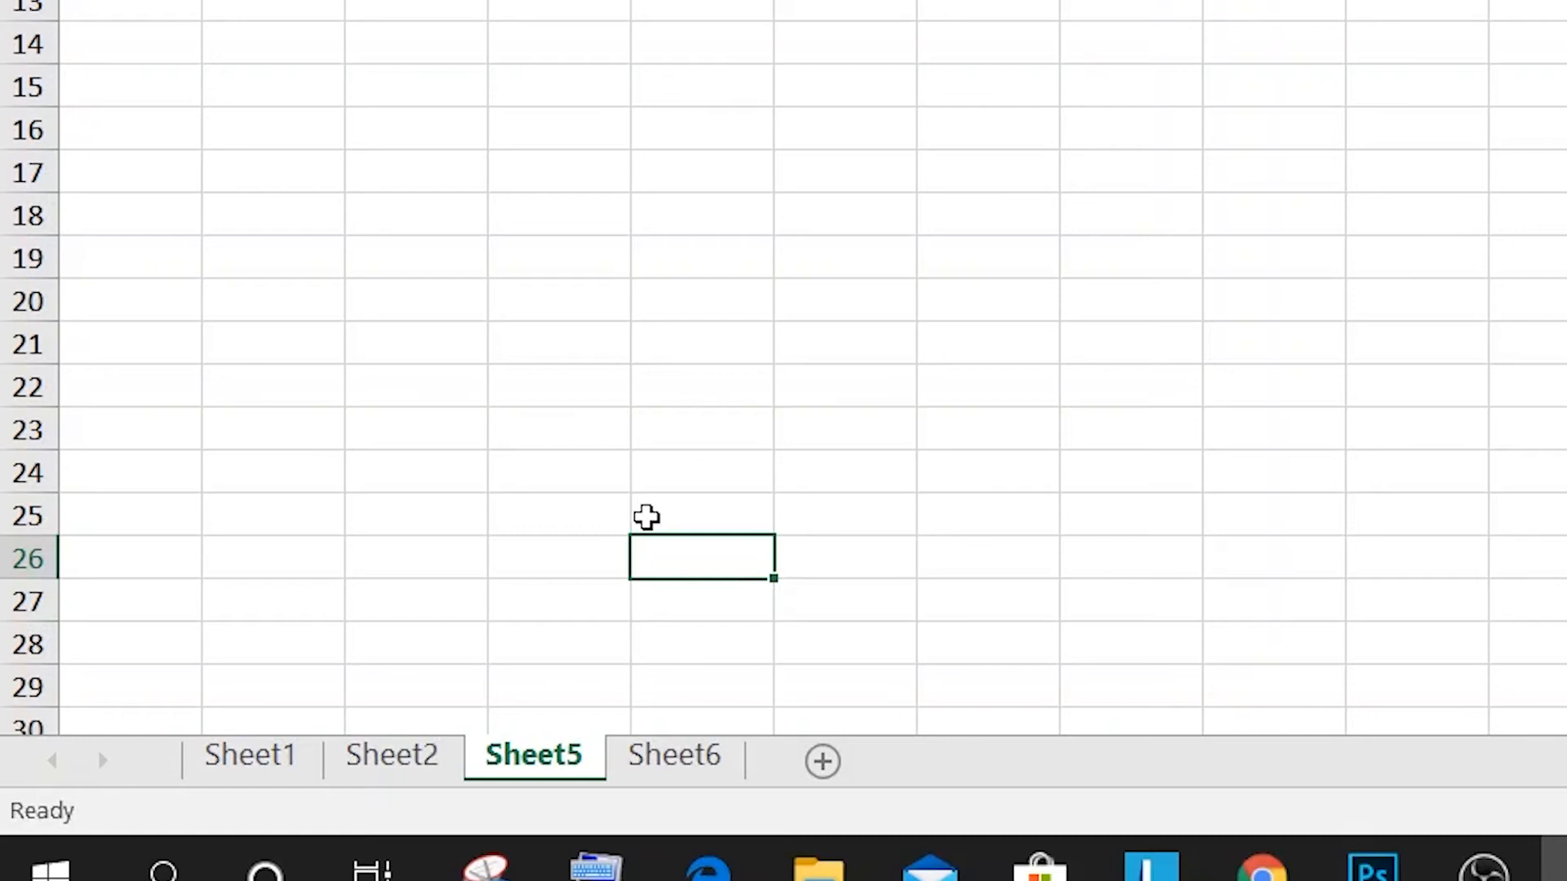
left_click(275, 763)
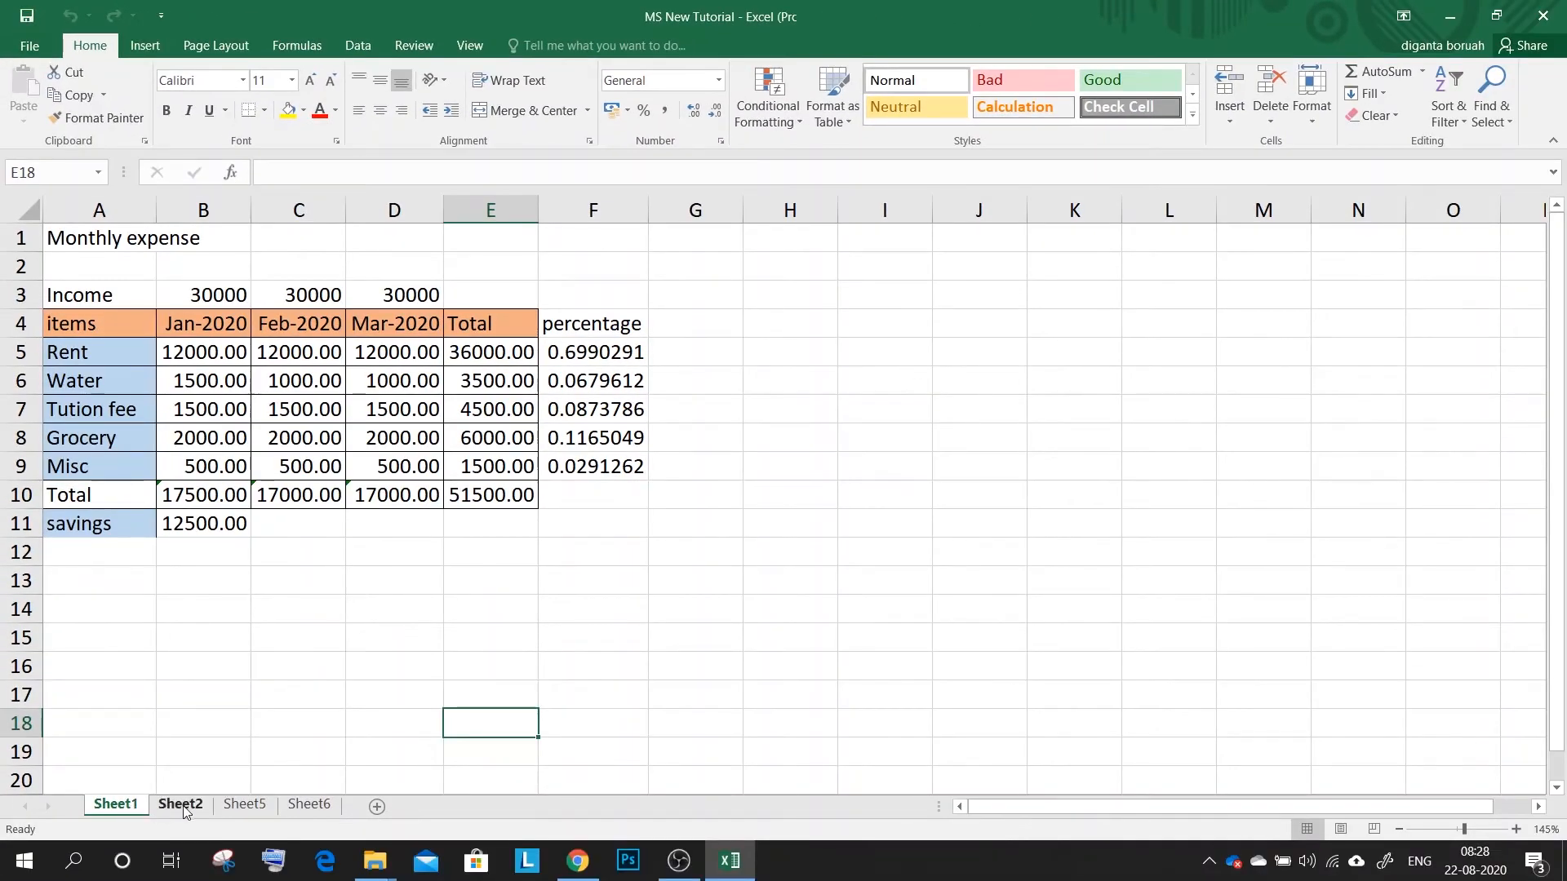
left_click(183, 808)
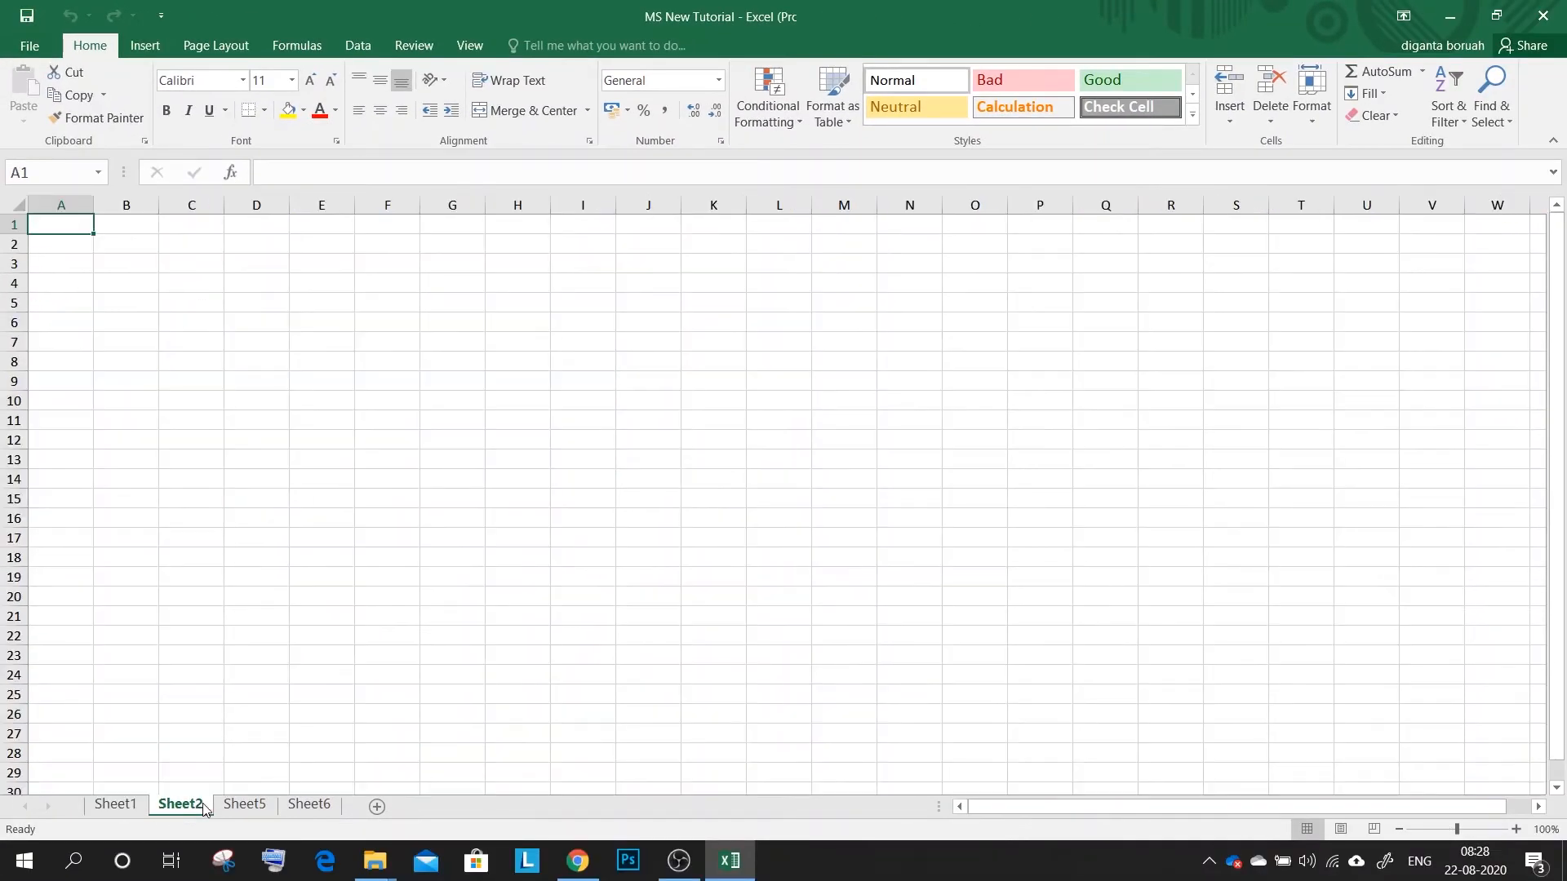
- Copy the monthly expense table A1:F14 from Sheet1 to cell A1 of Sheet2 and fit columns D and F to their contents
left_click(115, 807)
left_click_drag(99, 240, 595, 596)
key("ctrl+c")
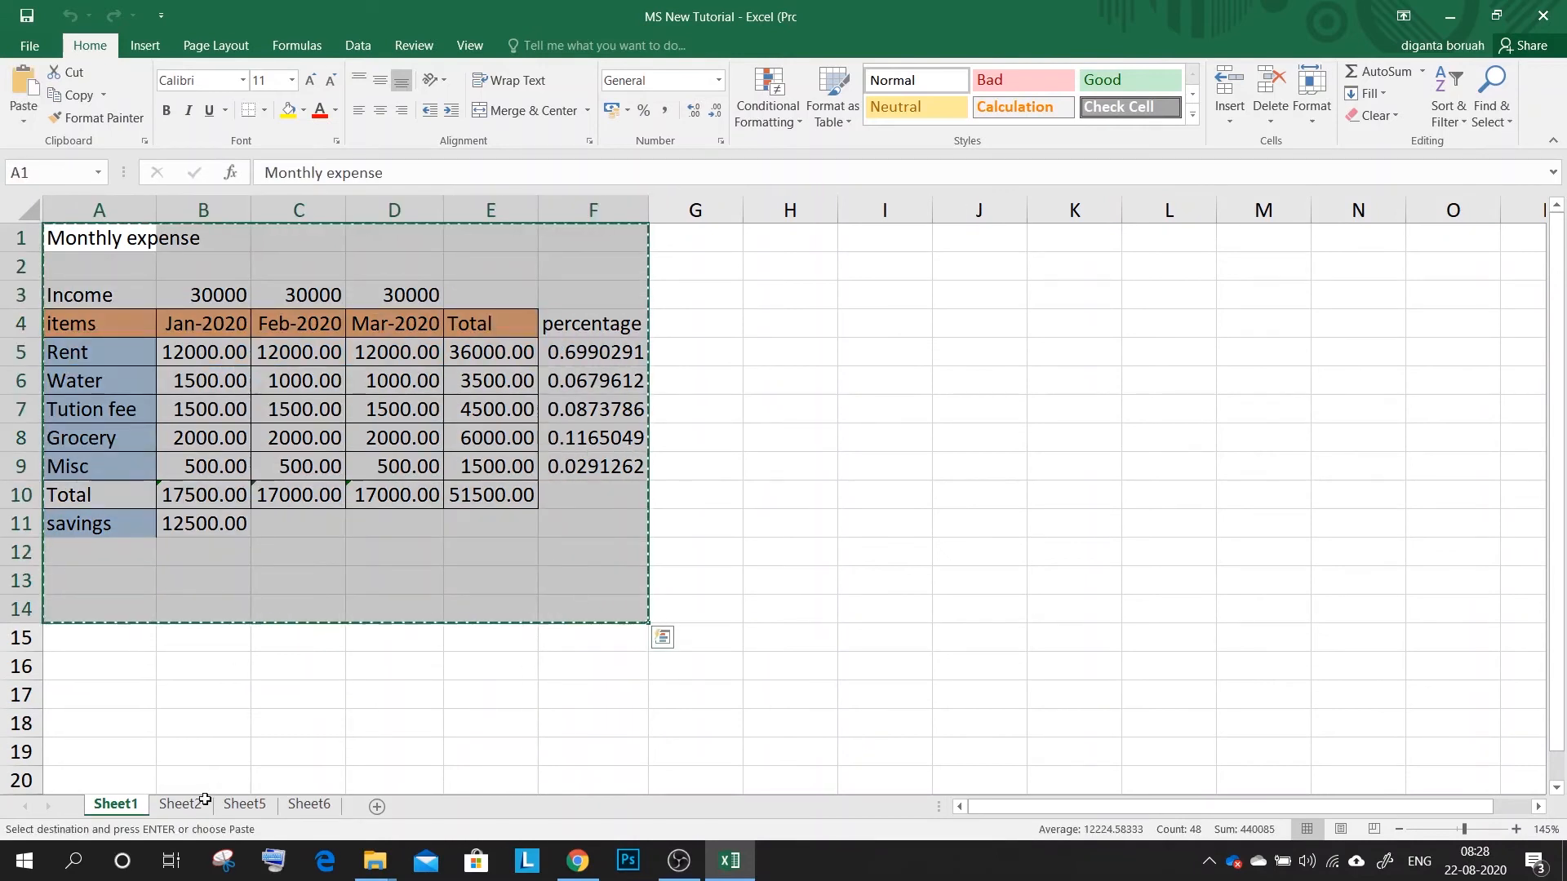
key("ctrl+q")
left_click(190, 809)
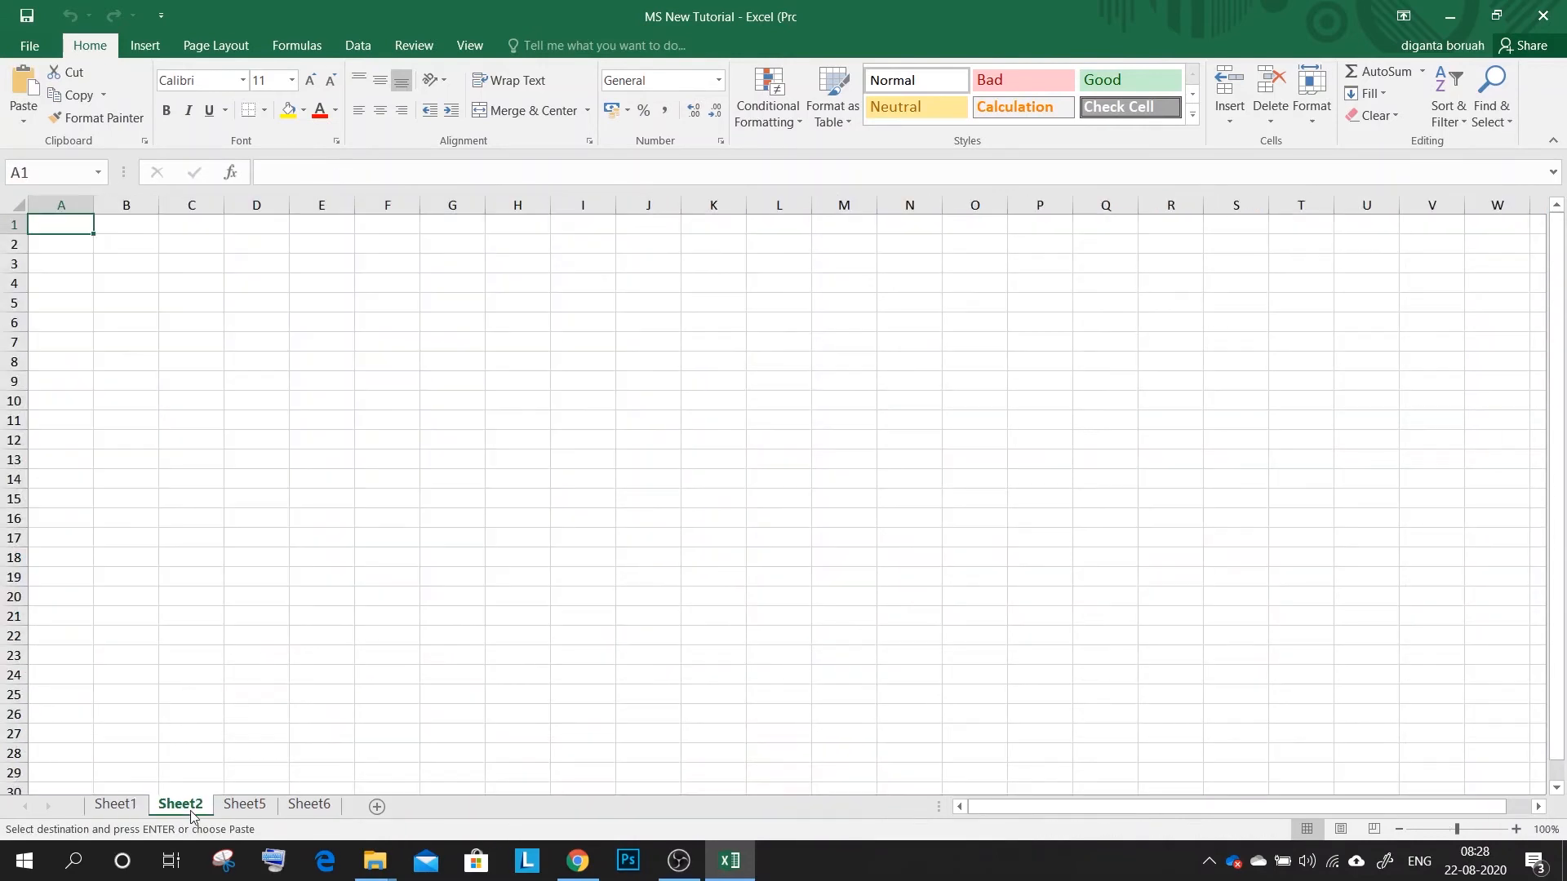
key("ctrl+v")
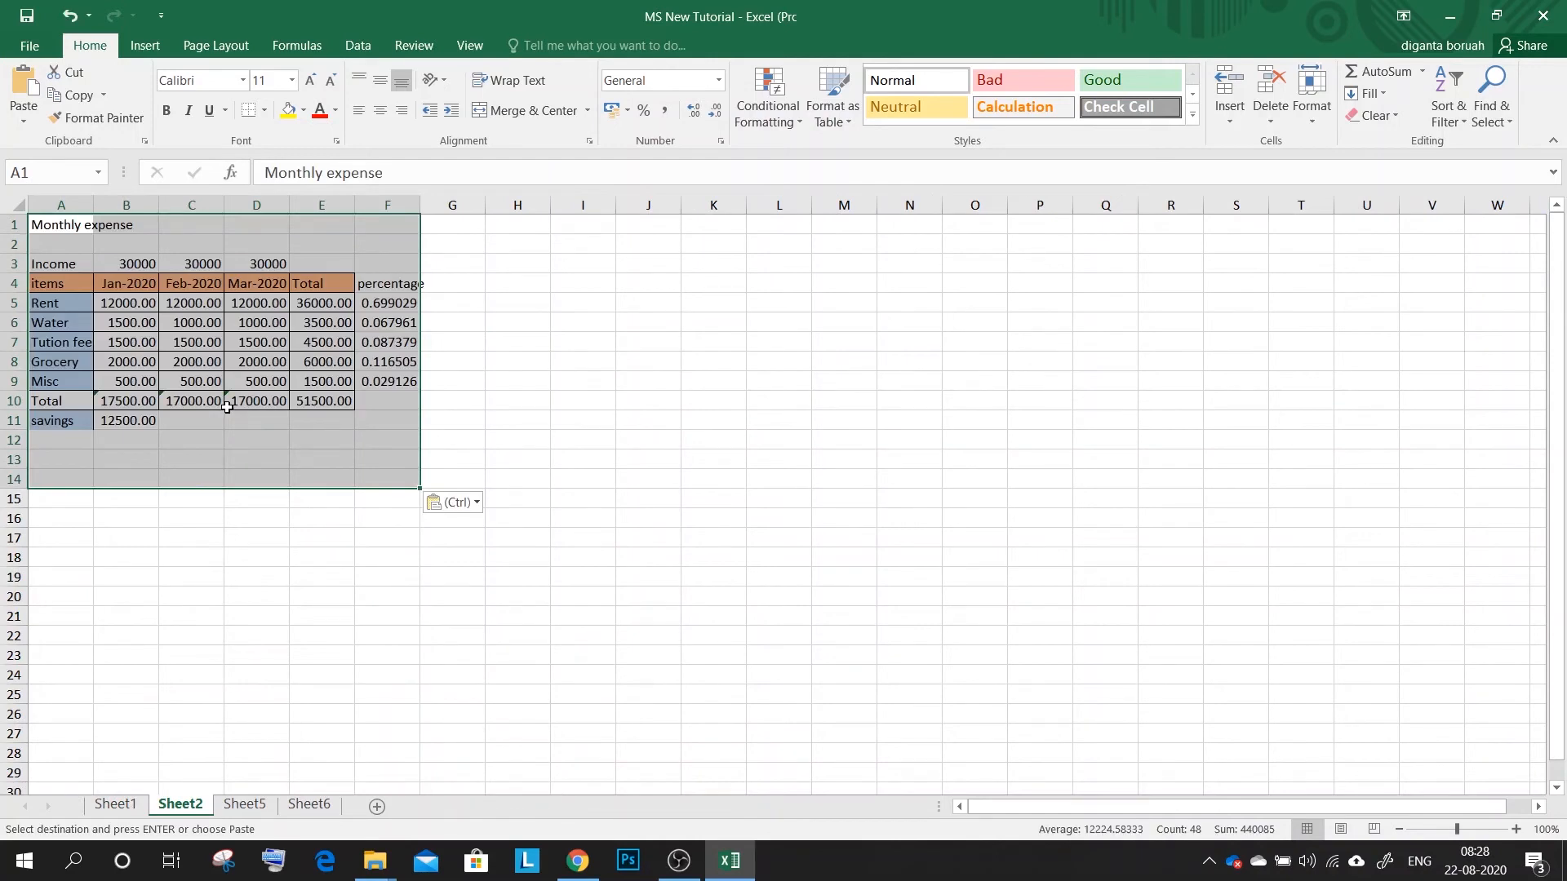
scroll(332, 560, "up", 3, "ctrl")
left_click(689, 559)
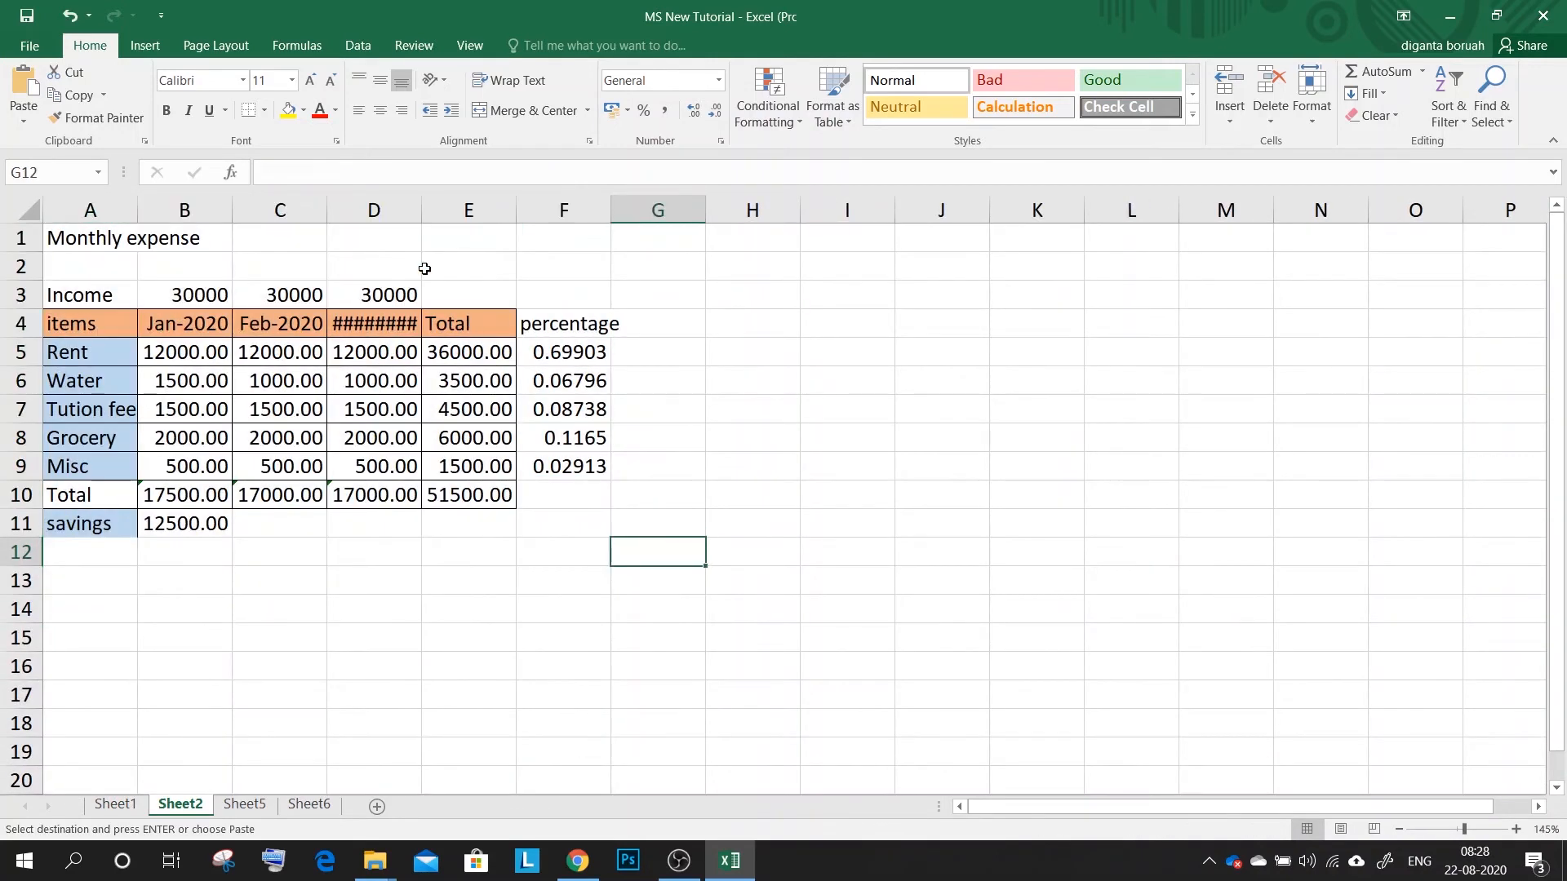
double_click(422, 210)
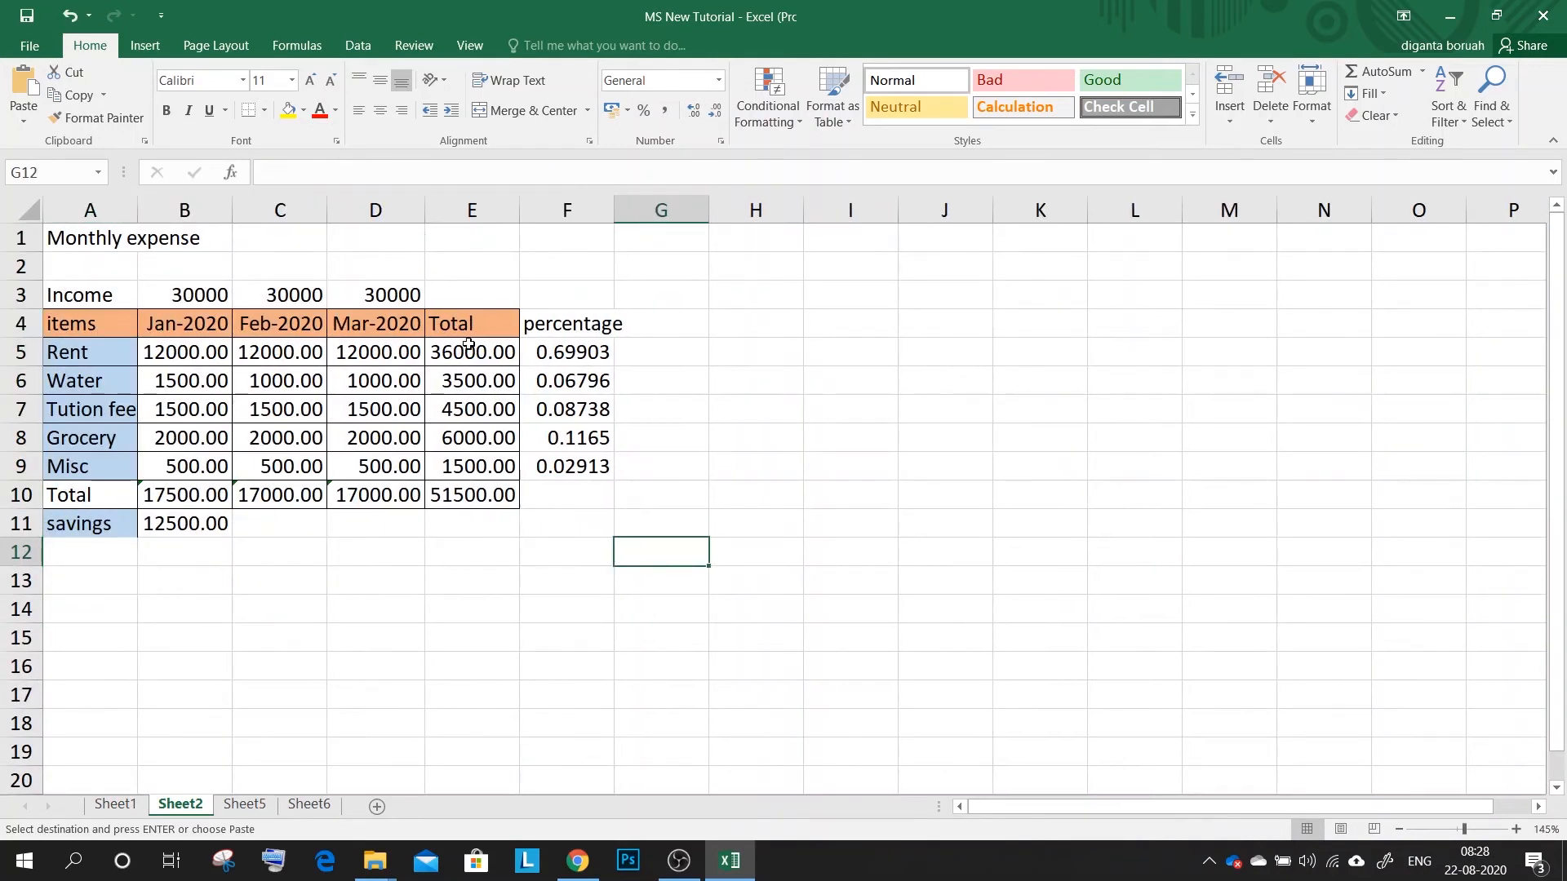
double_click(615, 212)
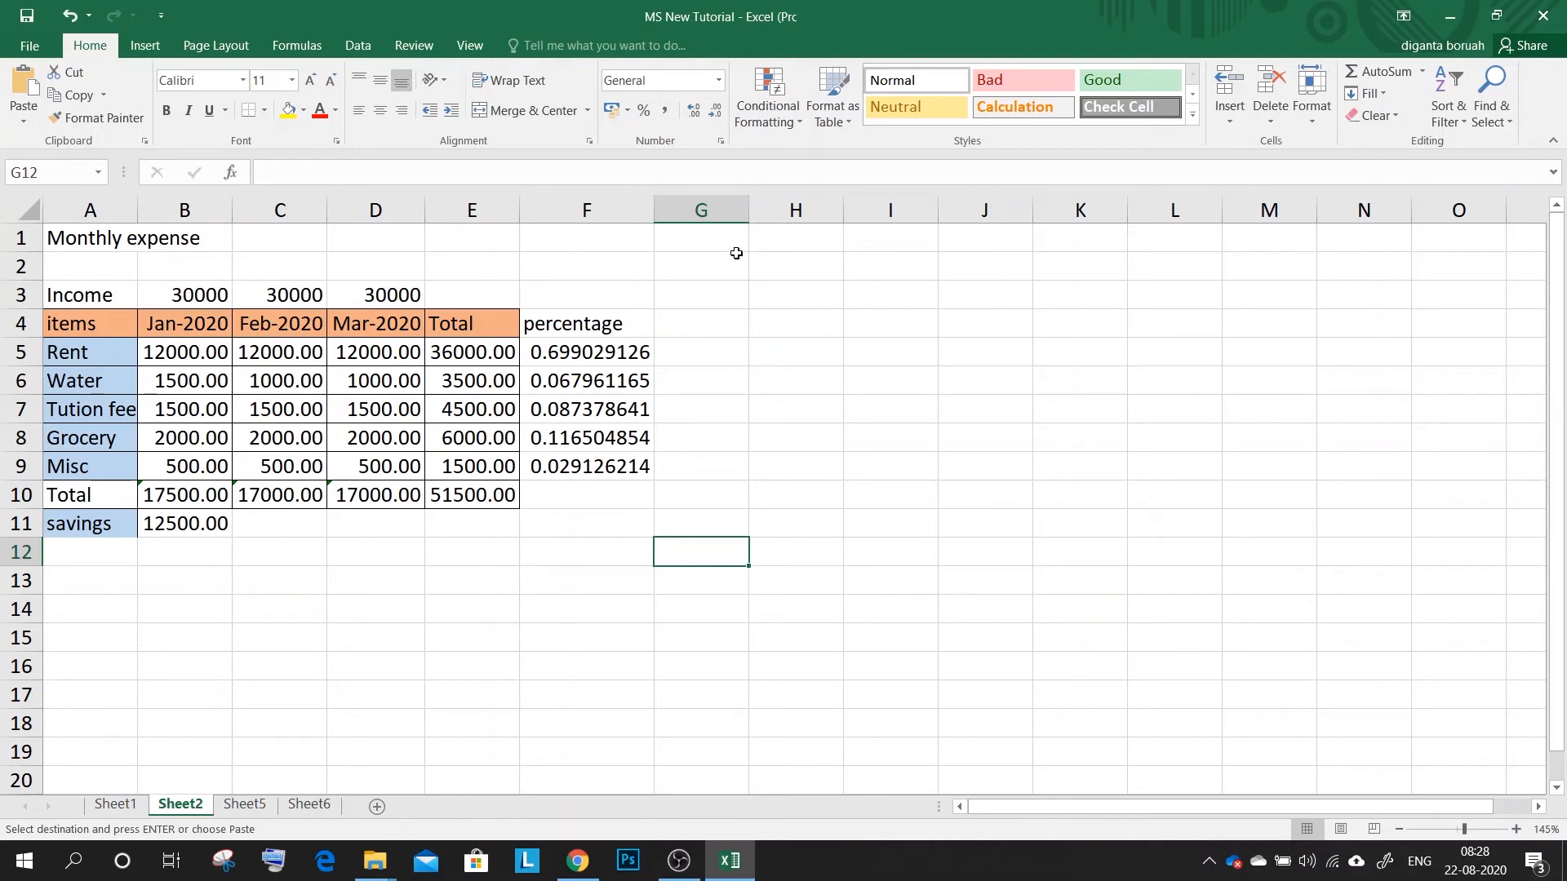
- Undo the column fitting and the pasted expense table on Sheet2
key("ctrl+z")
key("ctrl+z")
key("ctrl+z")
key("ctrl+z")
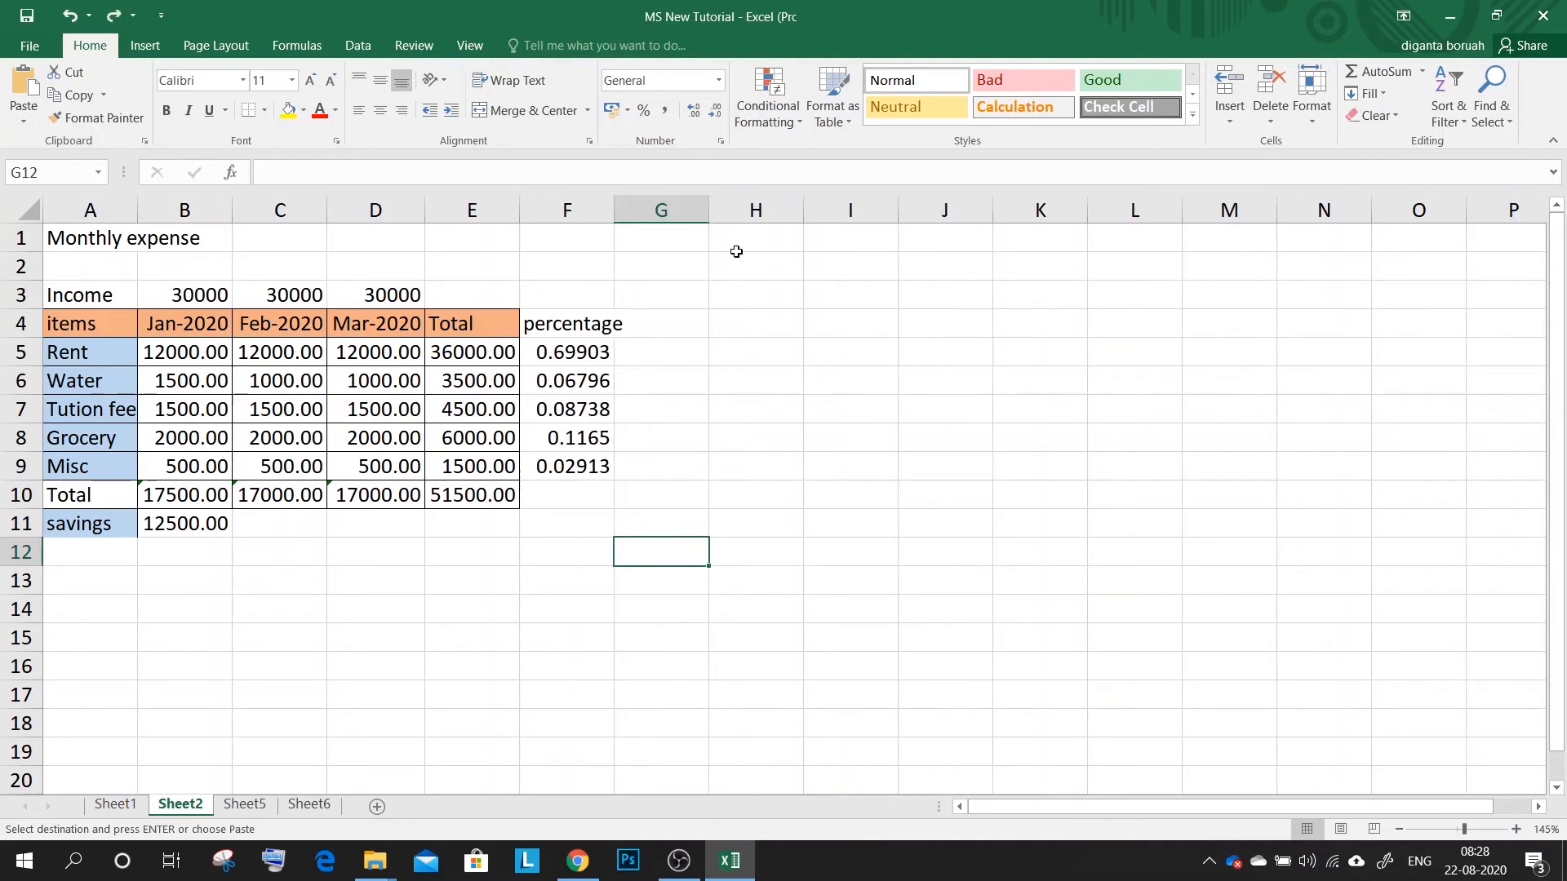
key("ctrl+z")
key("ctrl+z")
key("ctrl+z")
key("ctrl+z")
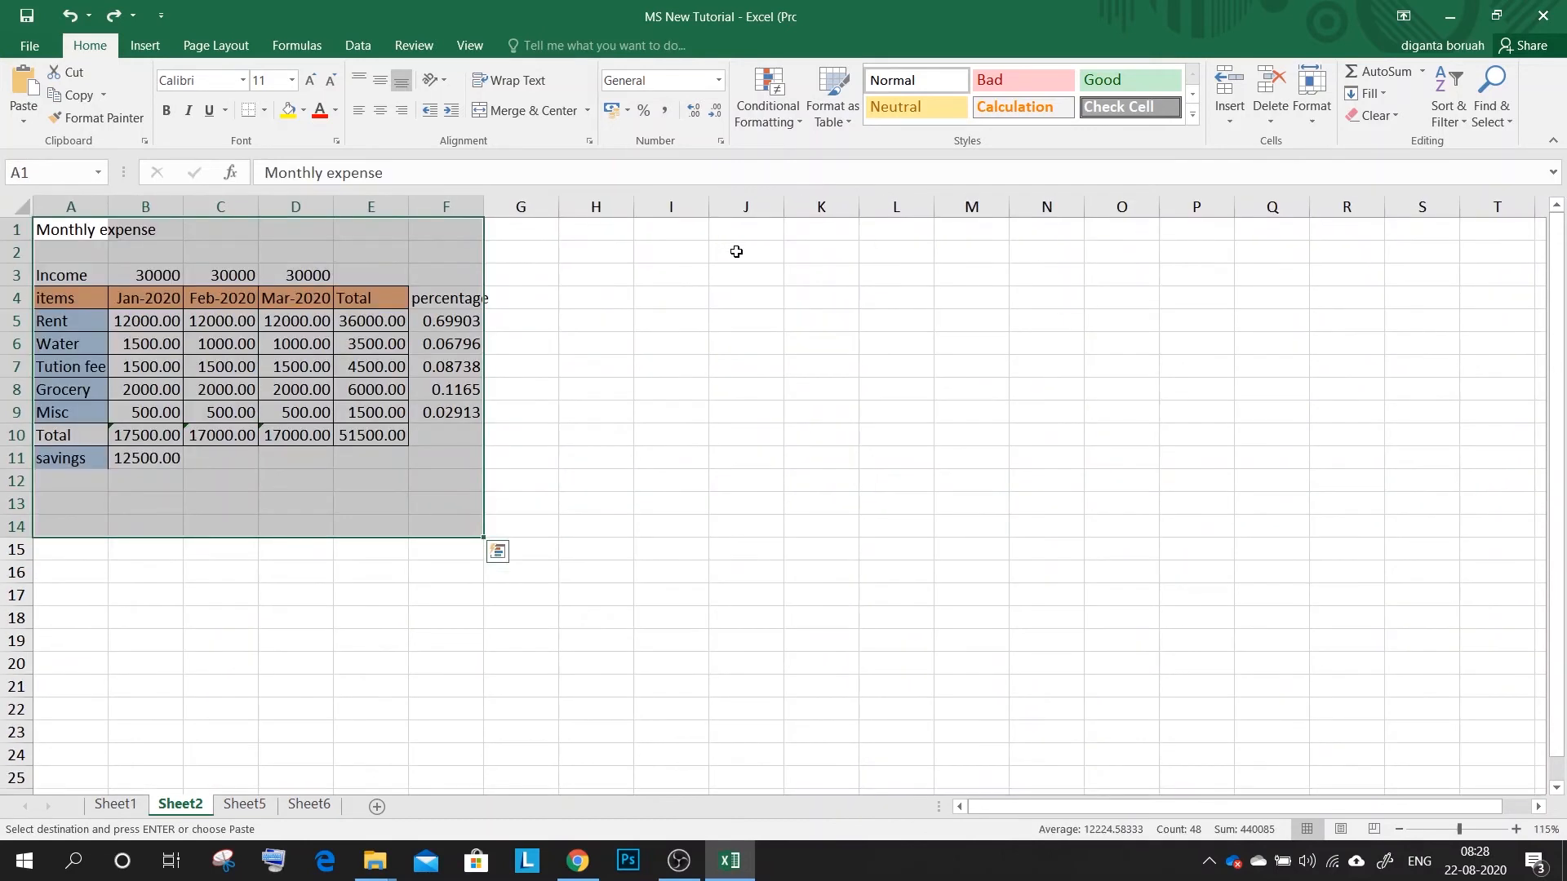
- Cancel the copy selection on Sheet1 and duplicate the whole sheet, placing the copy directly before Sheet2
left_click(121, 806)
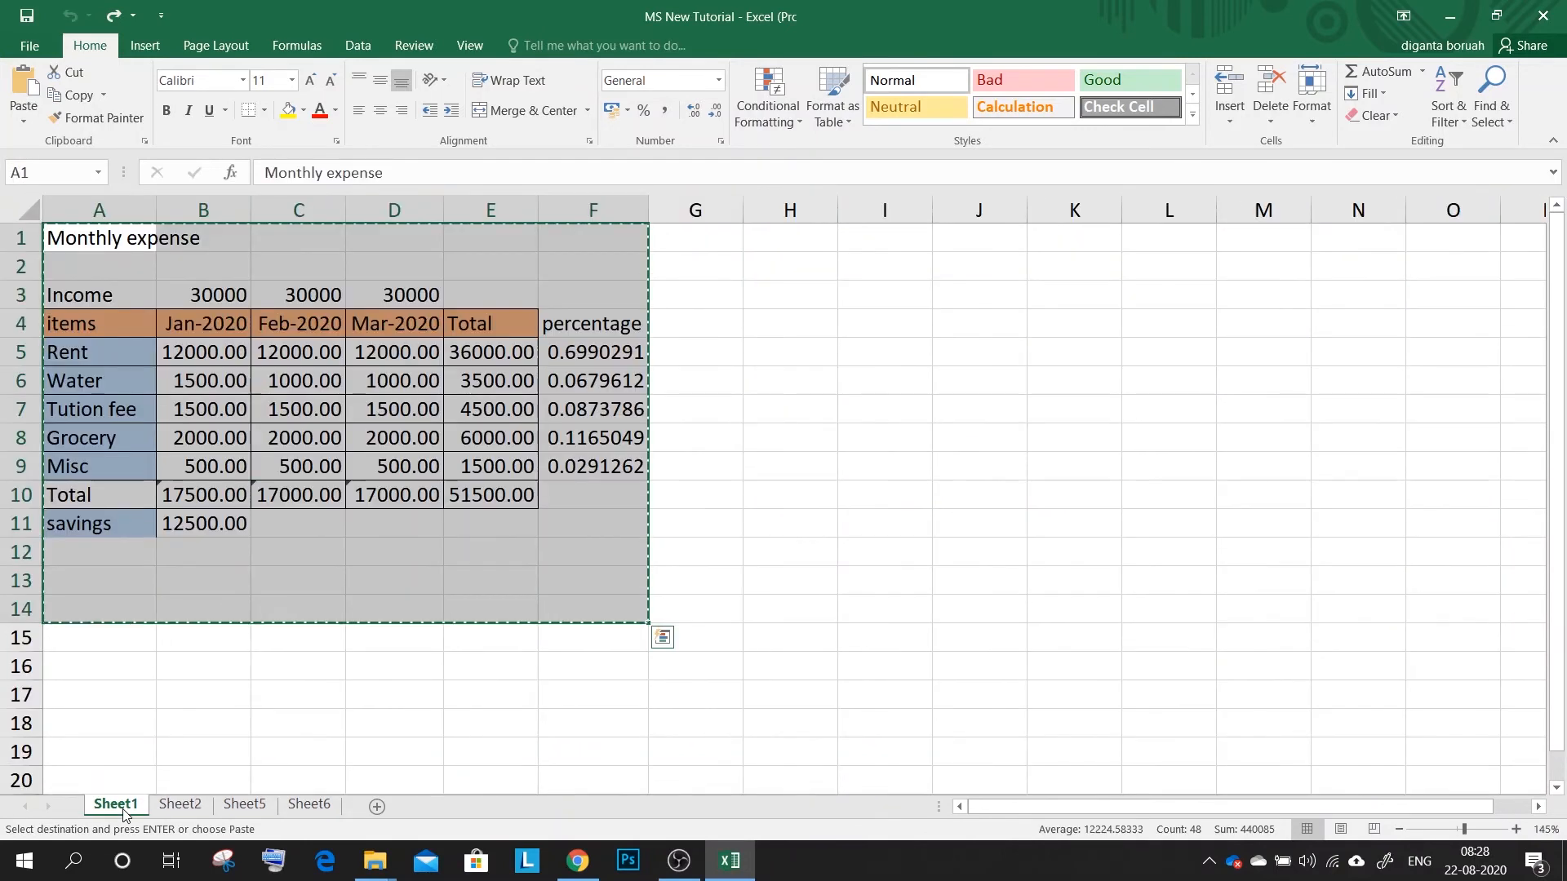
key("Escape")
left_click(342, 692)
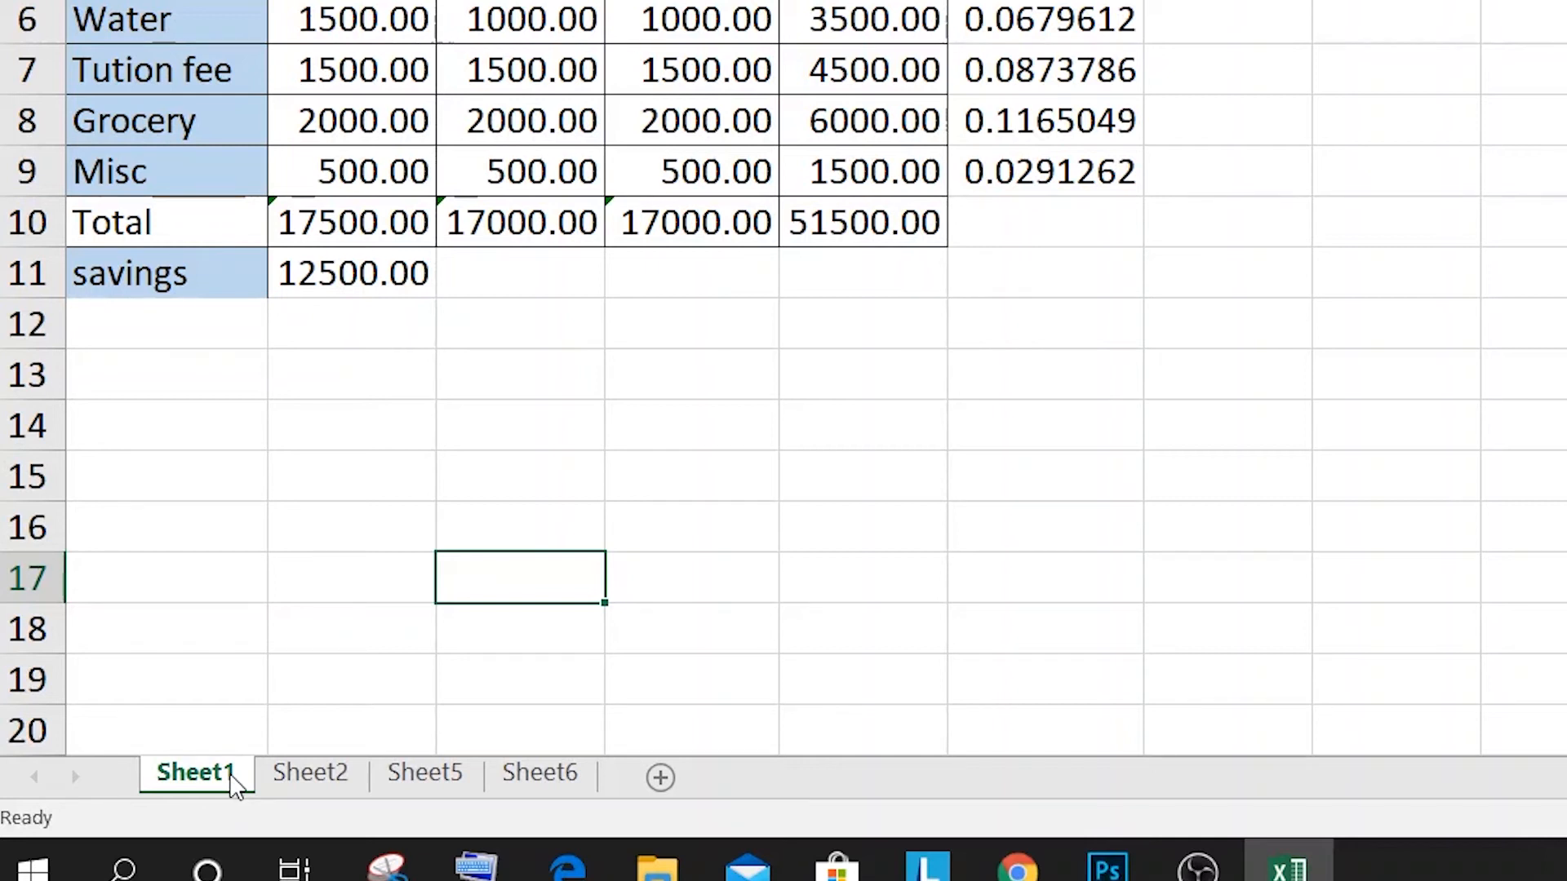
left_click_drag(196, 785, 308, 787)
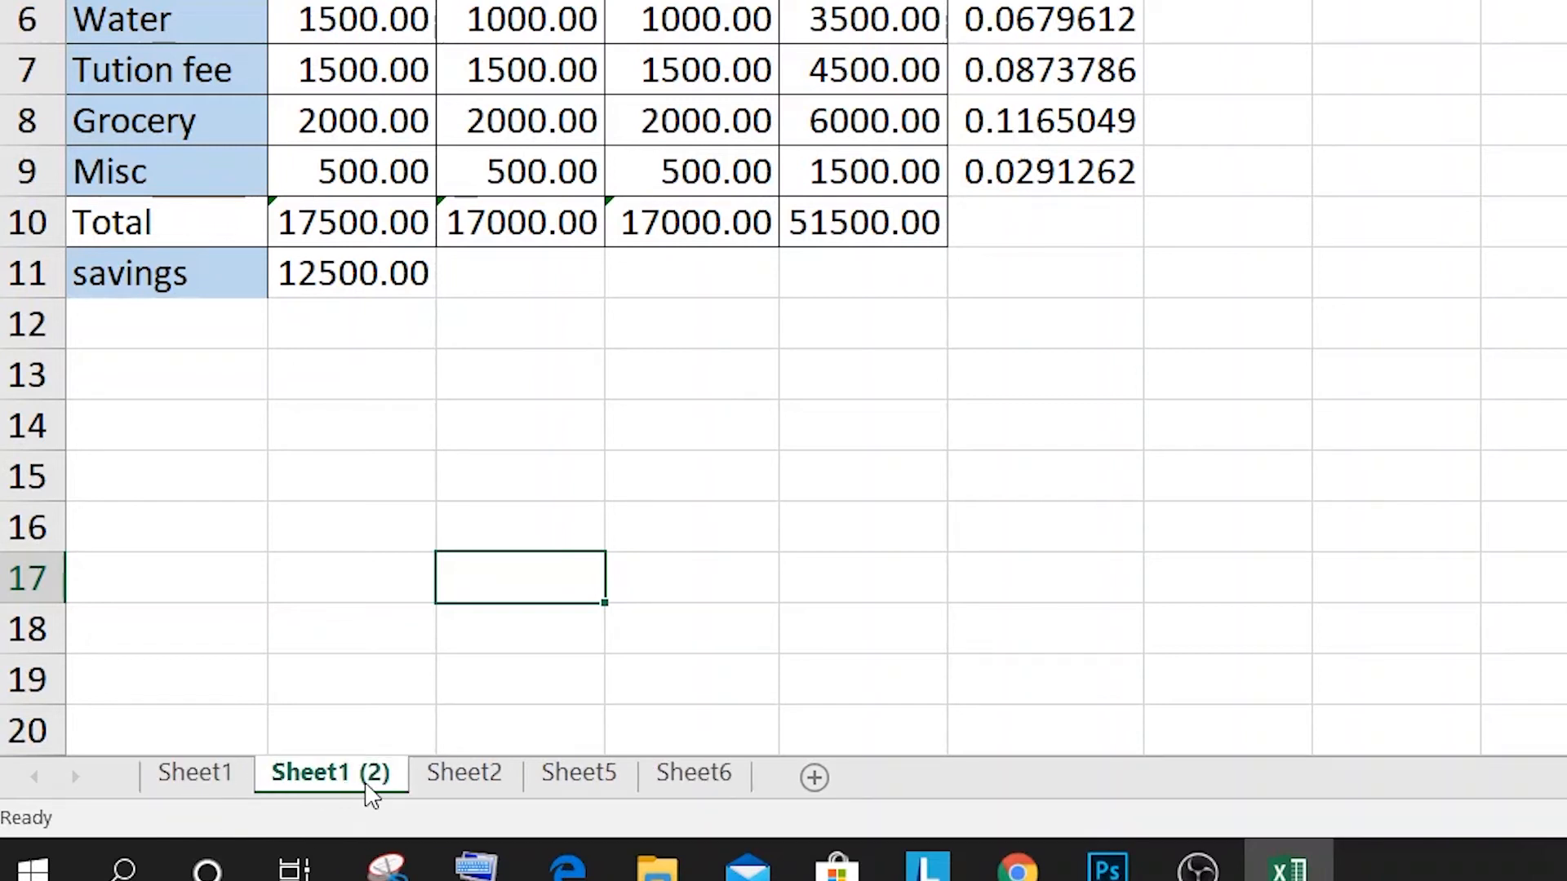
- Switch between Sheet1 and its duplicate to compare their contents, ending on the duplicate
left_click(173, 779)
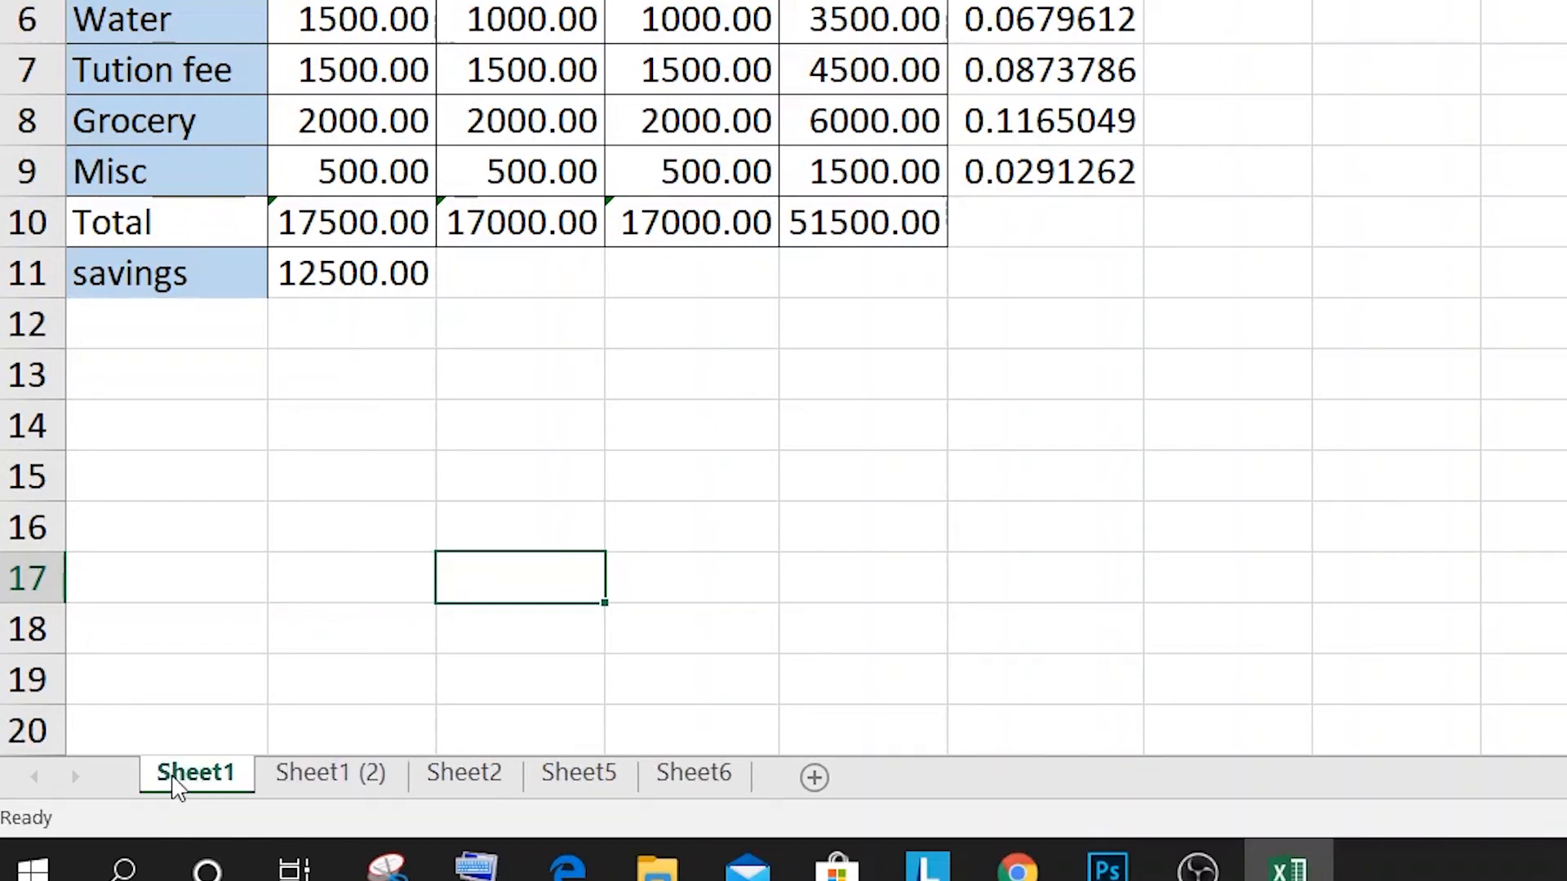
left_click(364, 788)
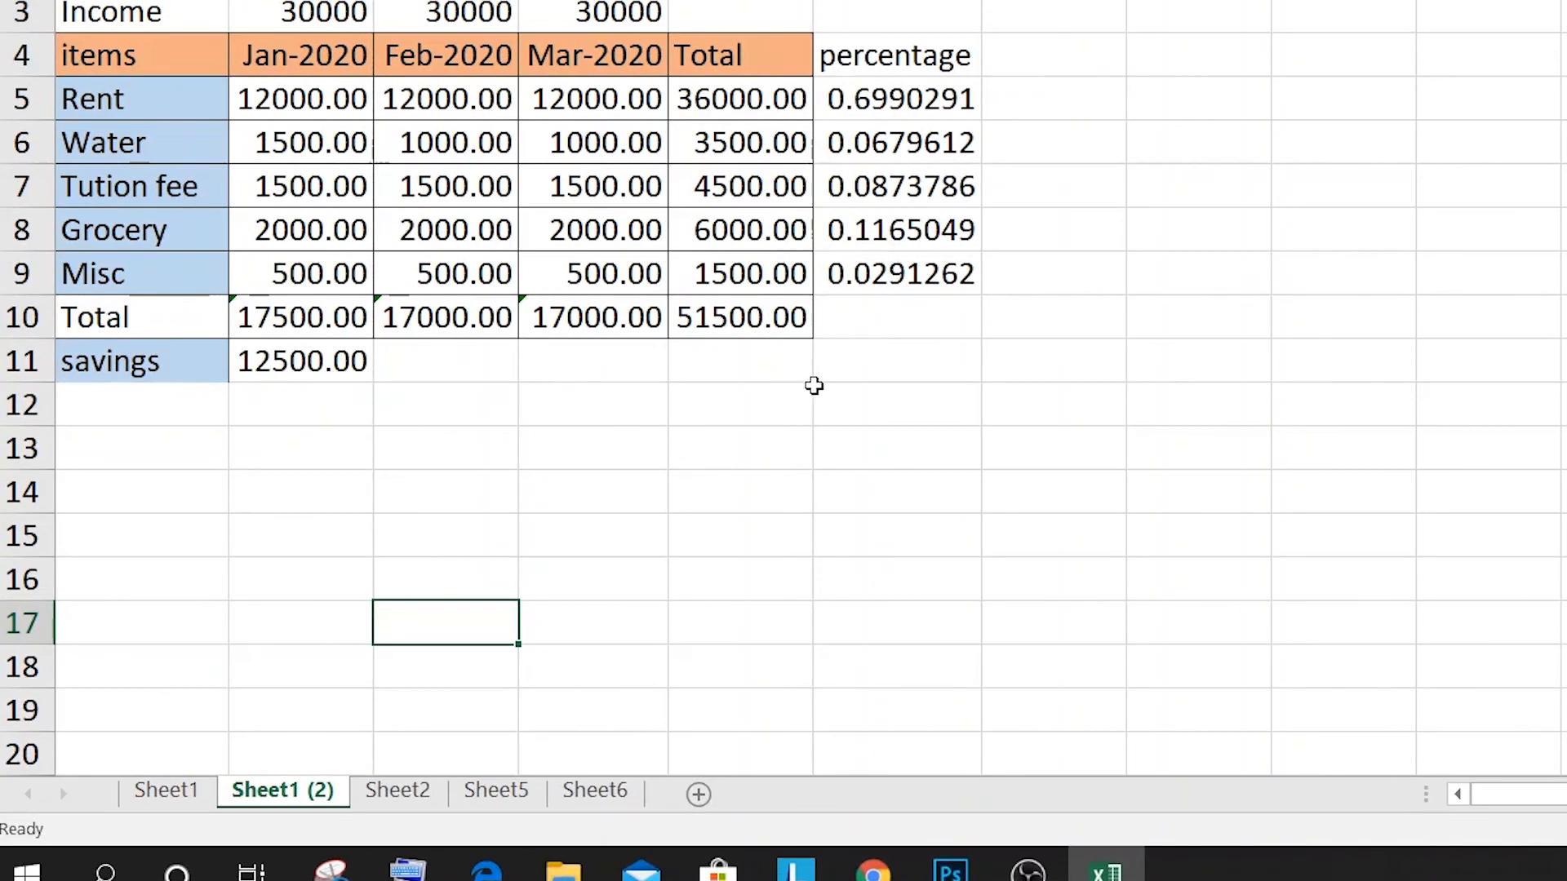
left_click(171, 795)
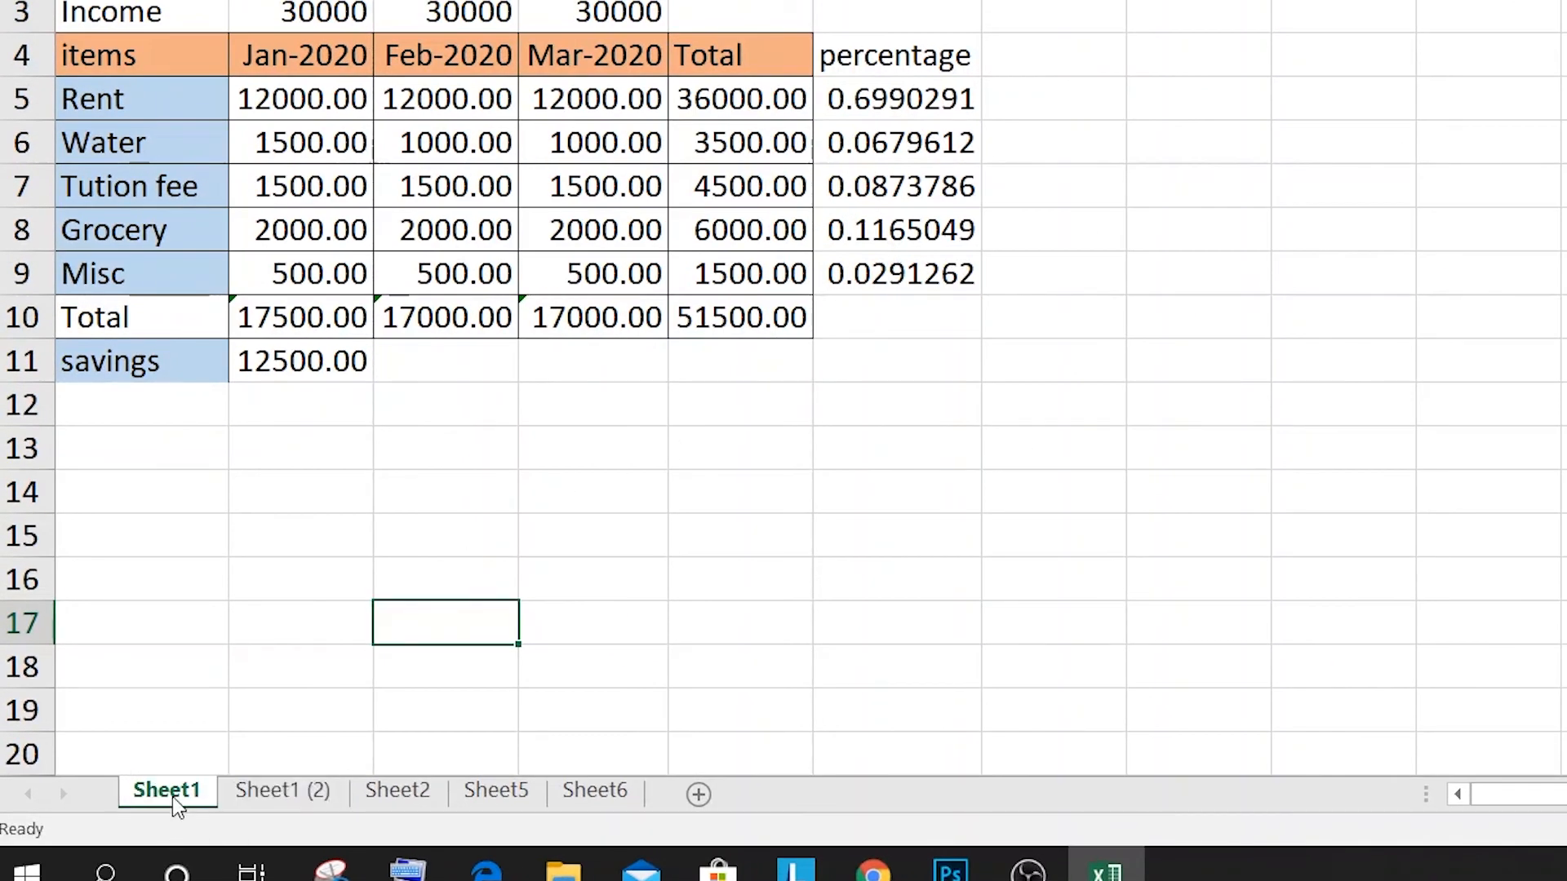
left_click(292, 798)
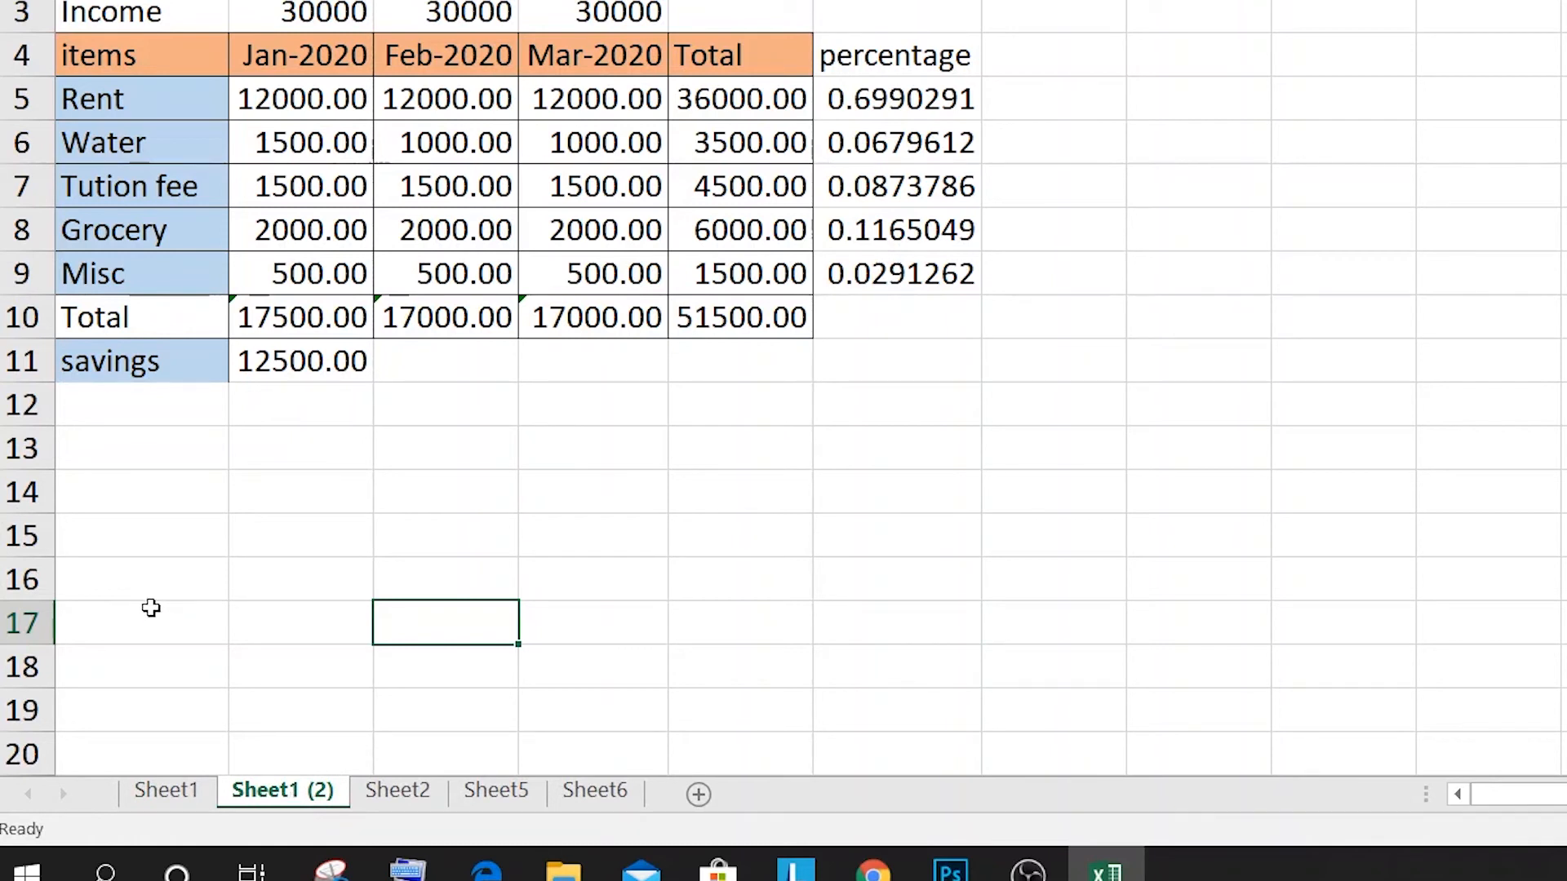
- Rename the duplicated worksheet as "New Sheet"
right_click(298, 805)
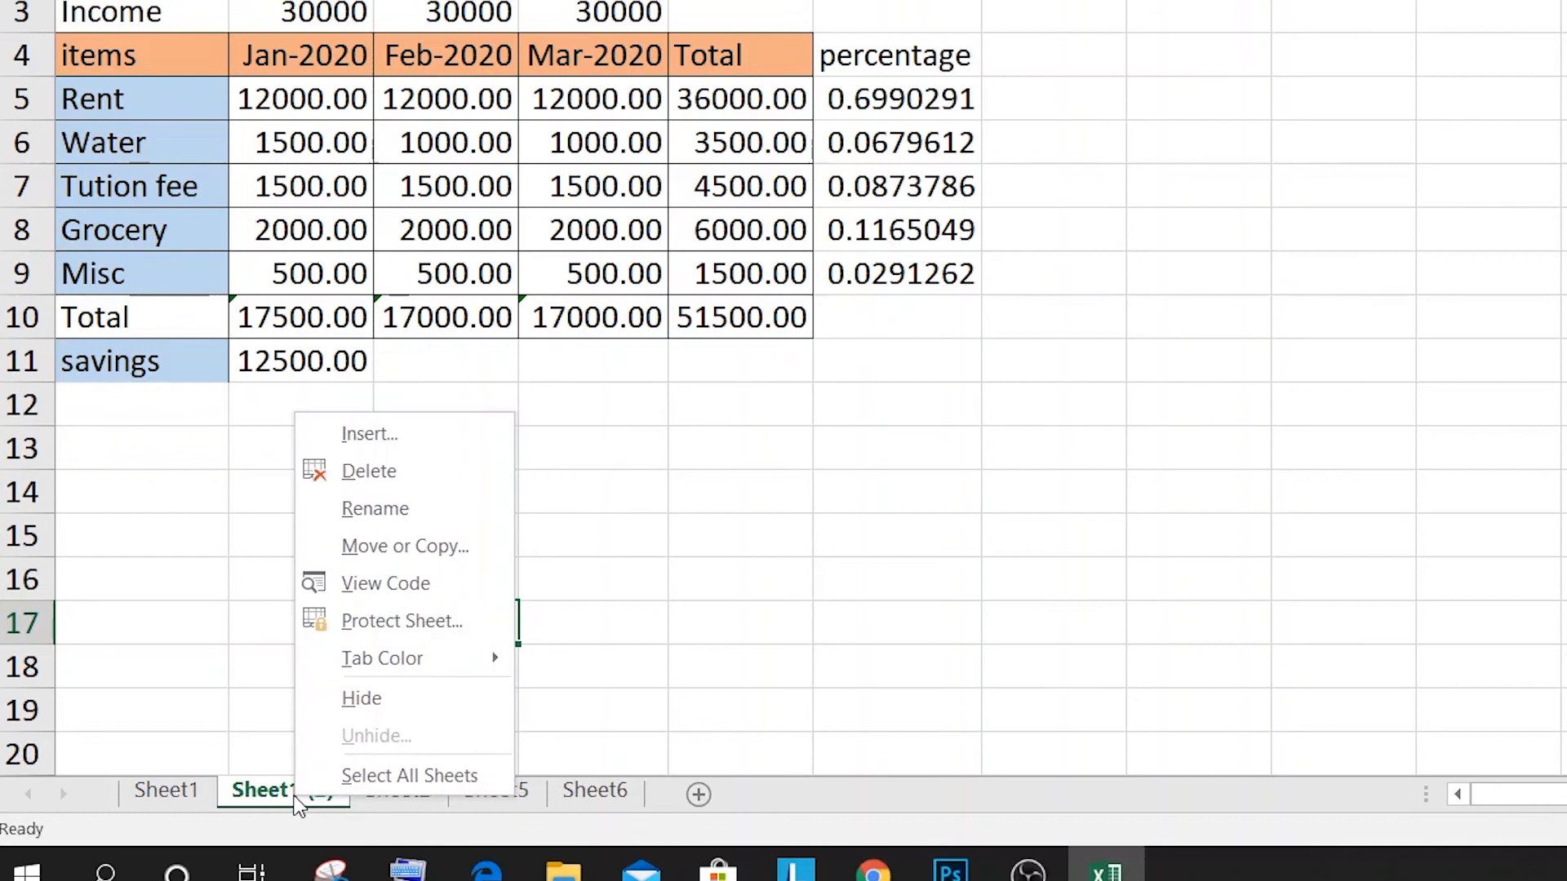
left_click(406, 514)
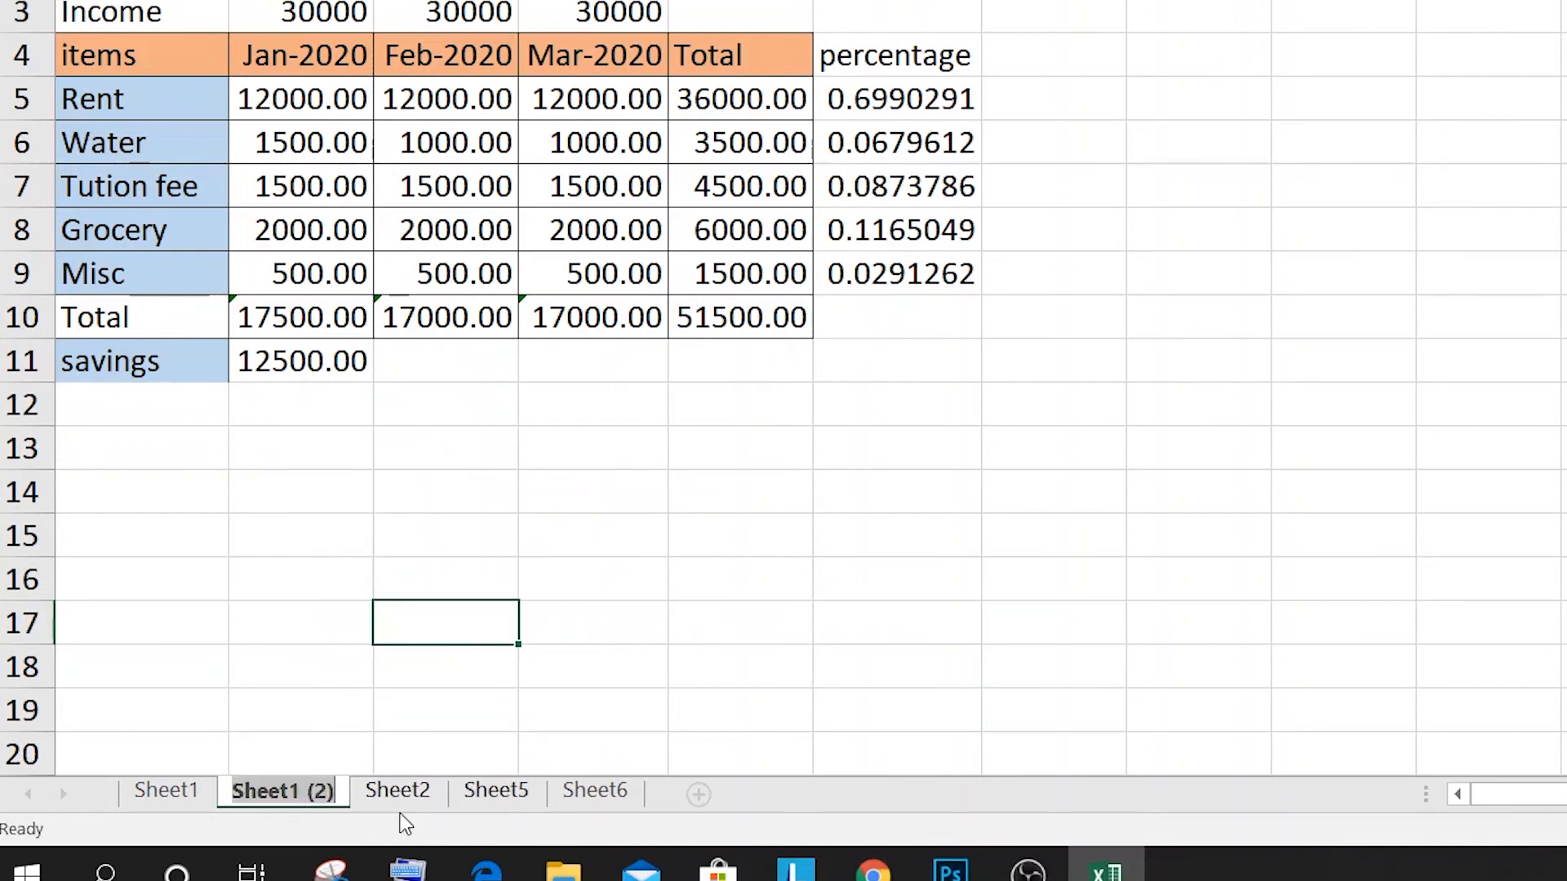
type("N")
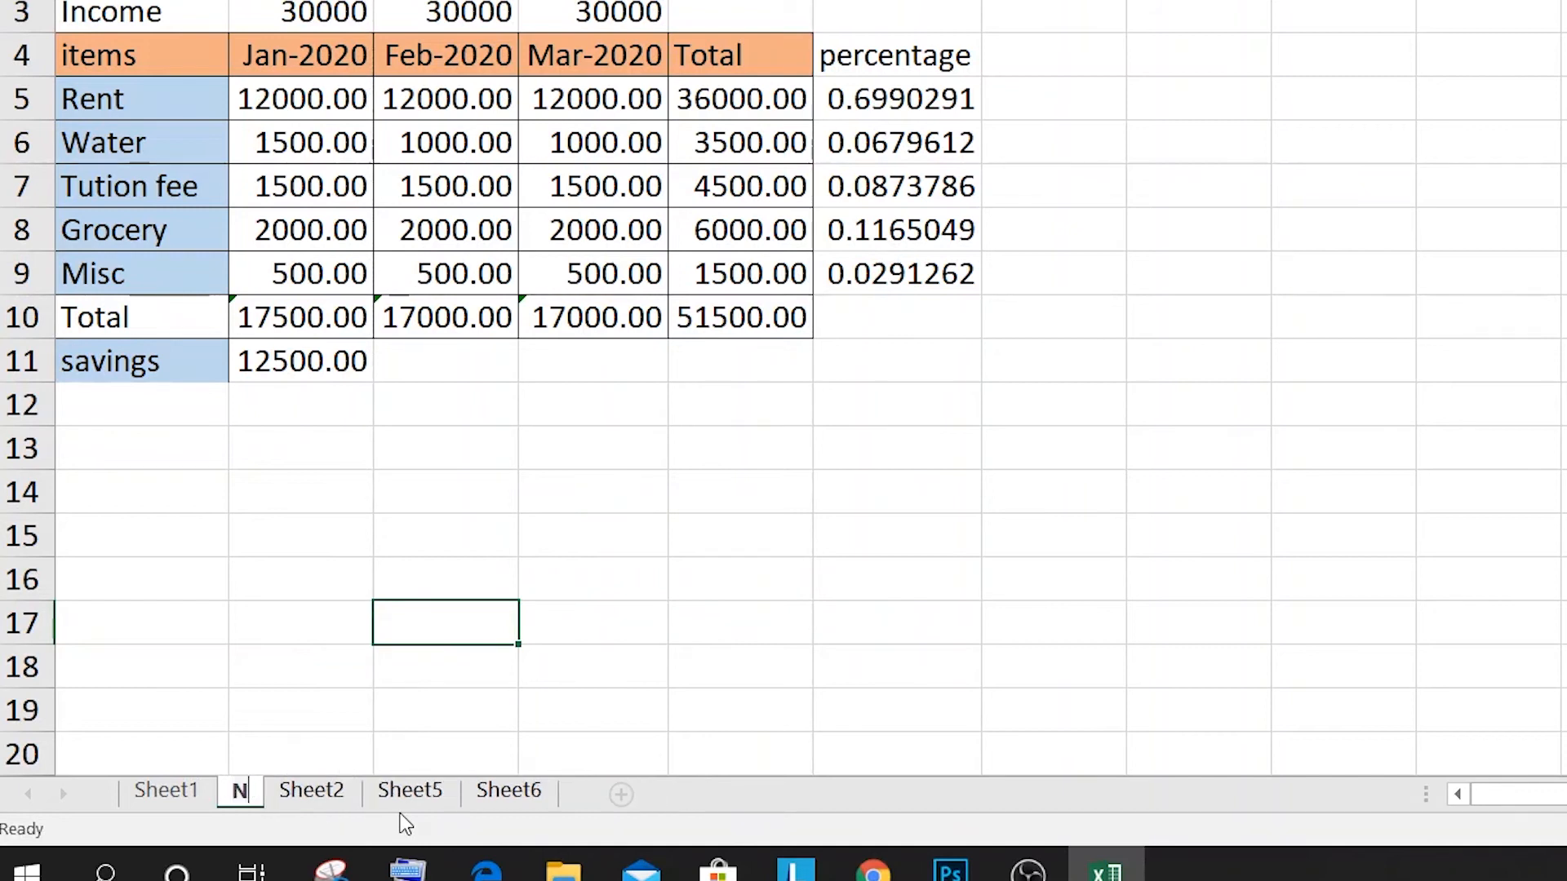
type("ew Sheet")
key("Return")
left_click(1106, 567)
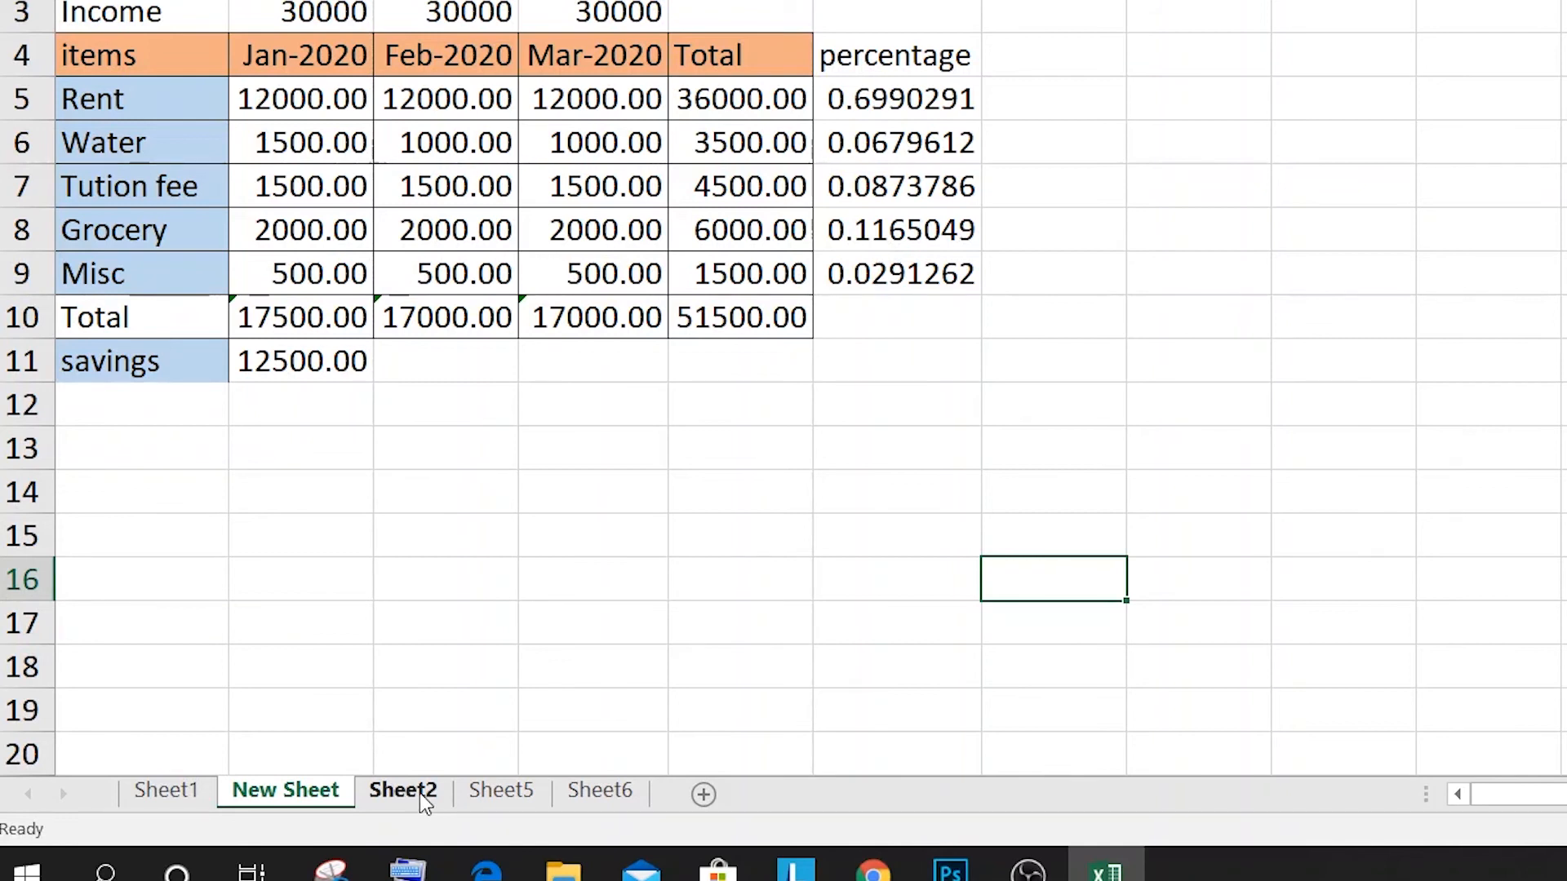
- Rename Sheet2 as "new data"
left_click(425, 803)
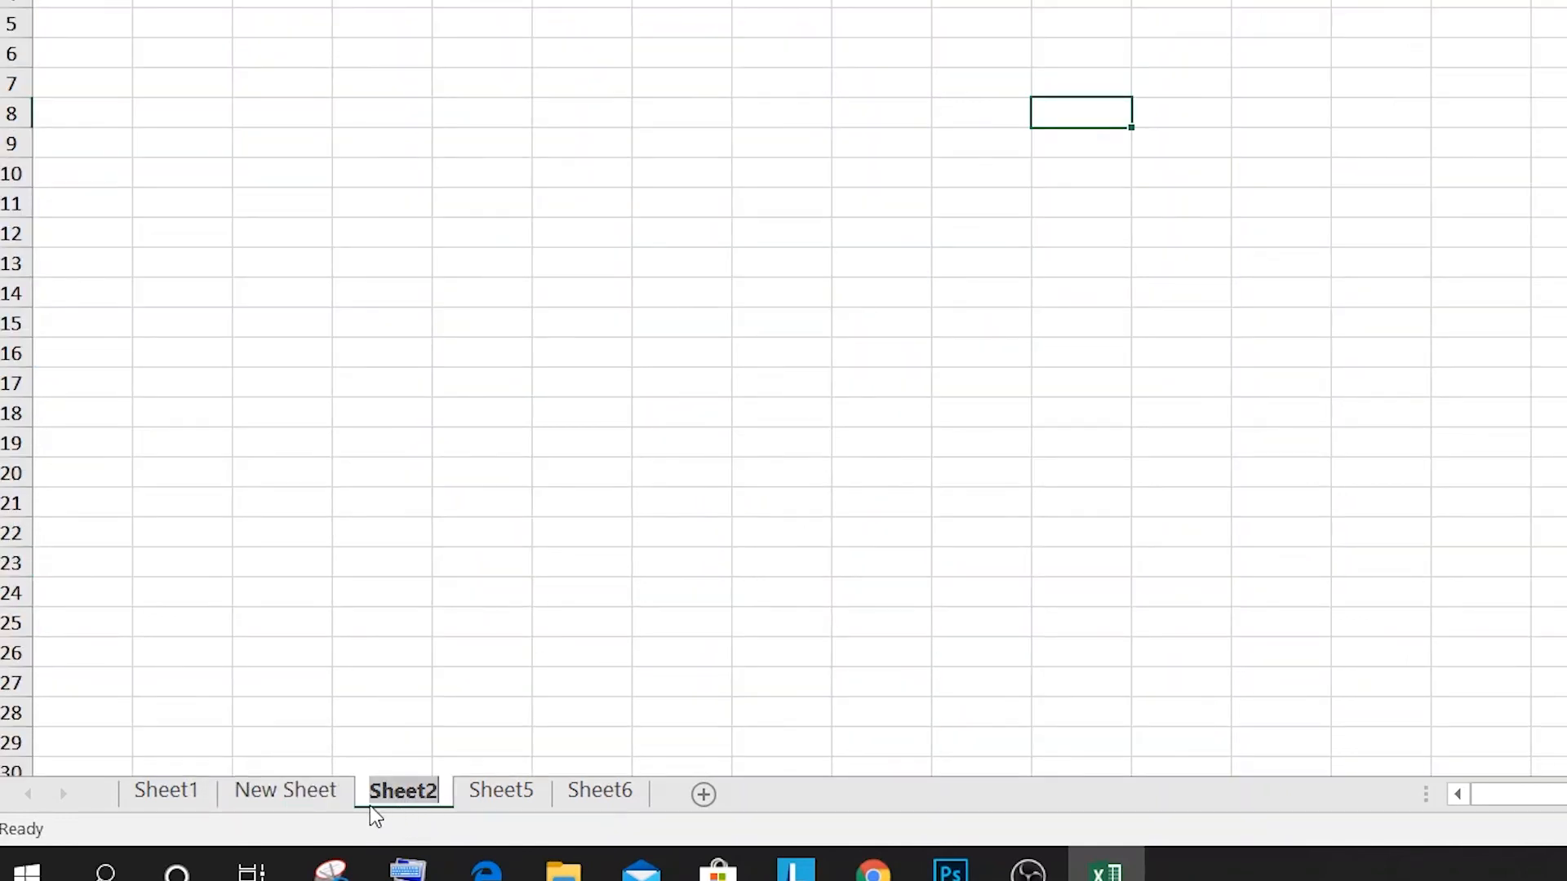
type("ghg")
key("BackSpace")
key("BackSpace")
key("BackSpace")
type("new data")
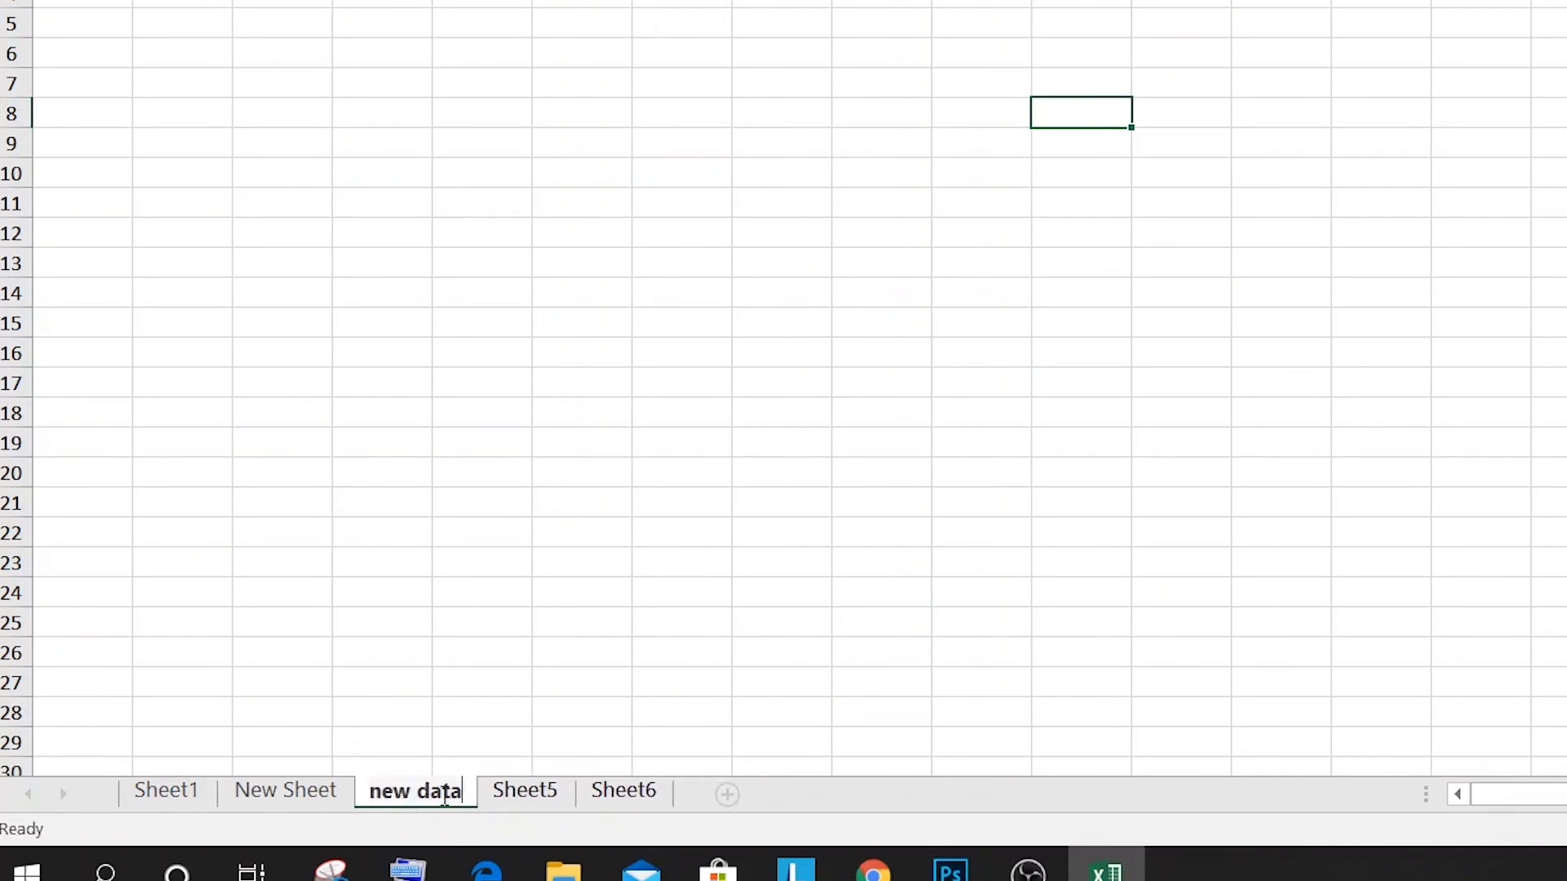
left_click(723, 657)
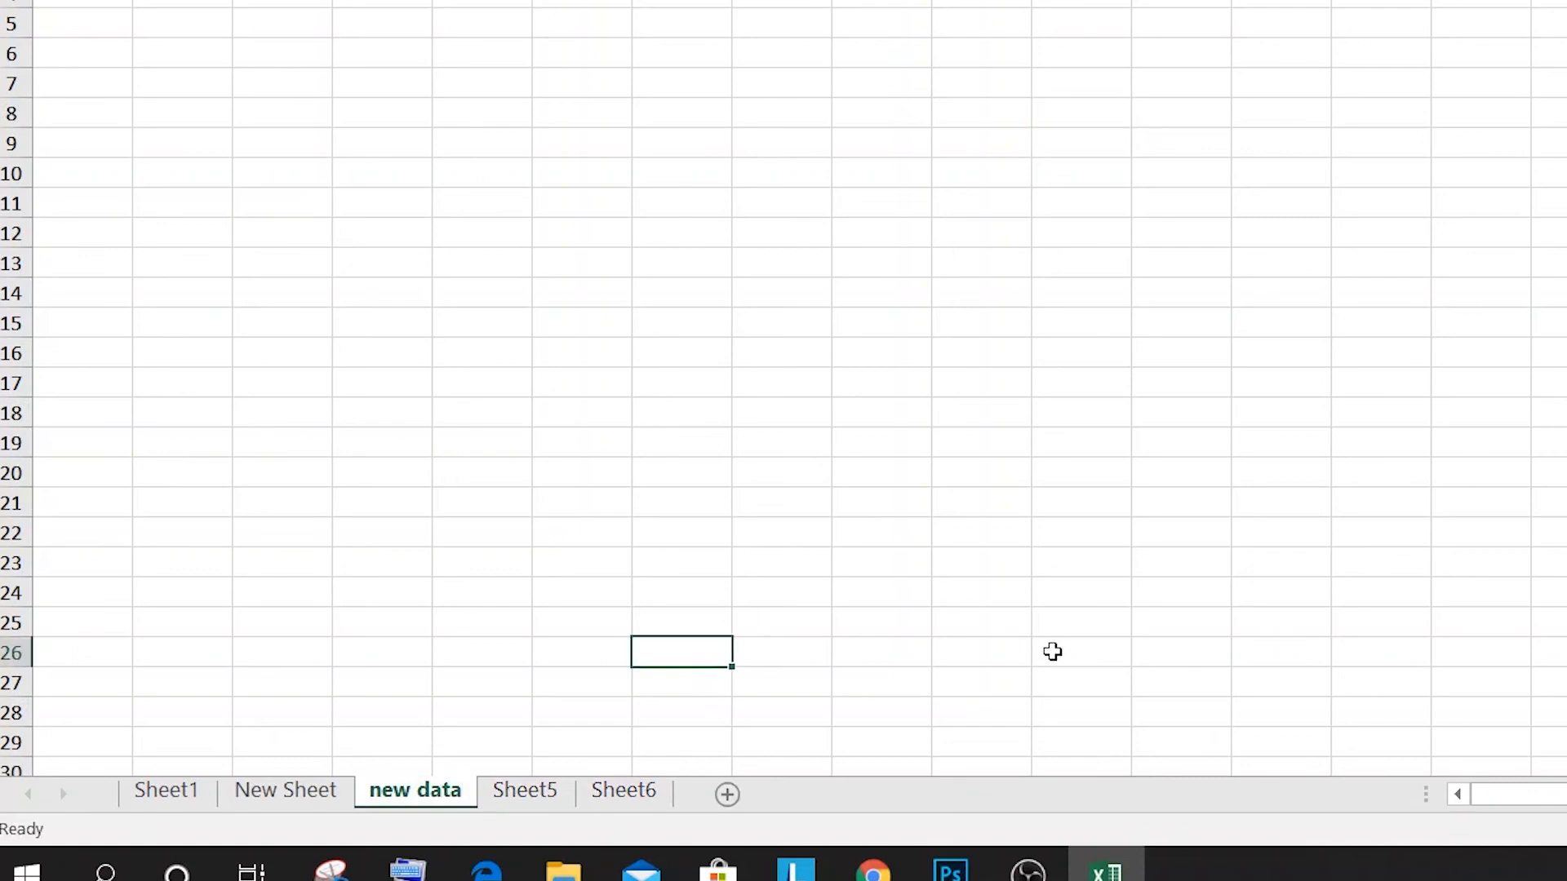
- Switch between Sheet1, New Sheet, new data and Sheet6 to review the worksheets and their names
left_click(298, 796)
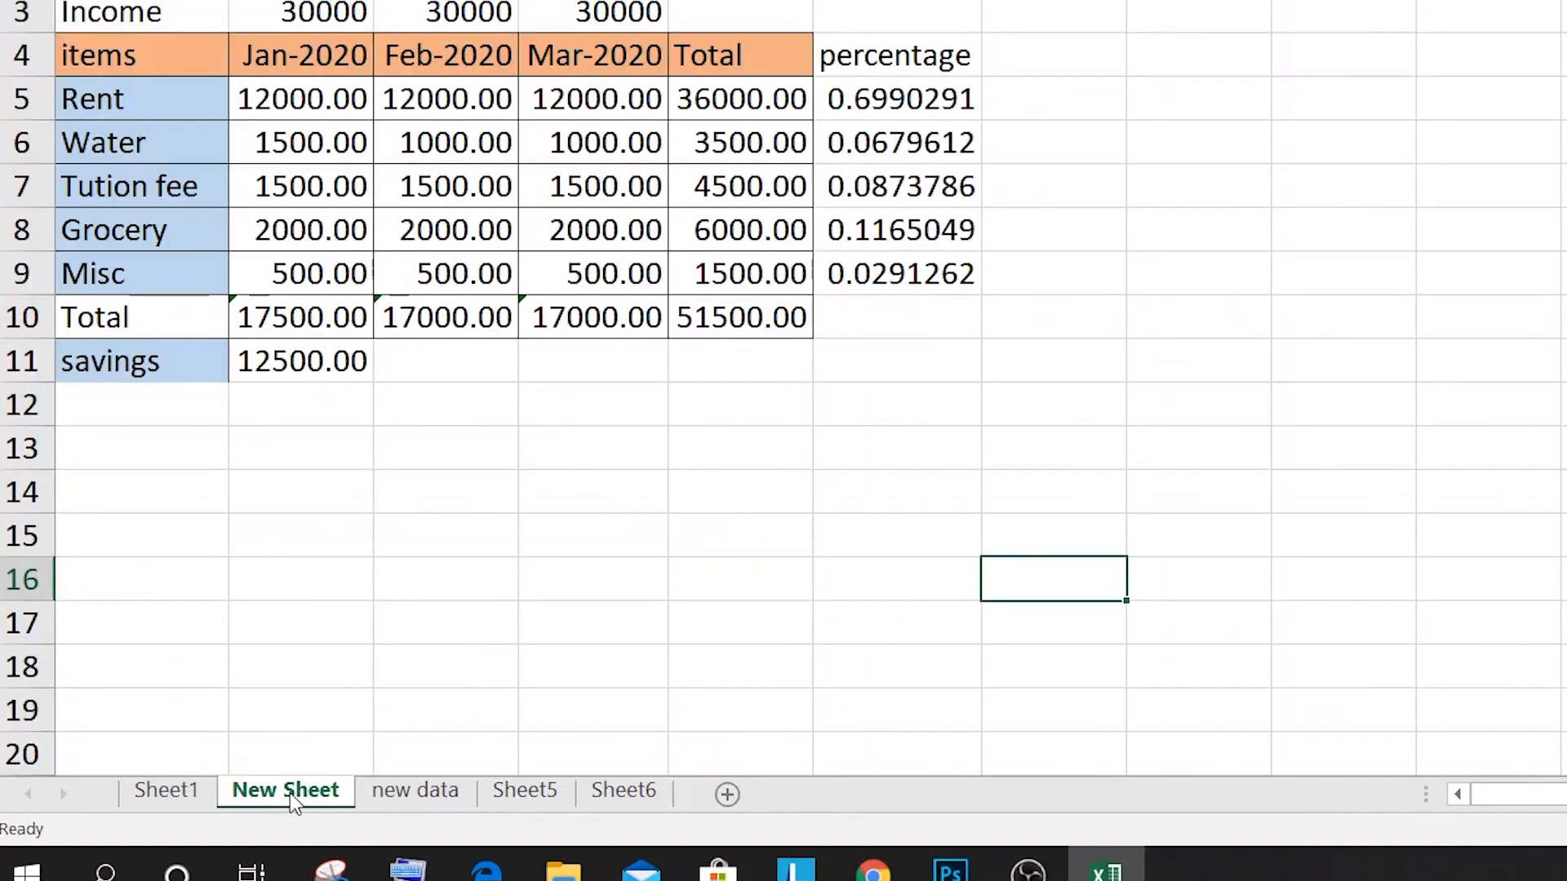
left_click(438, 802)
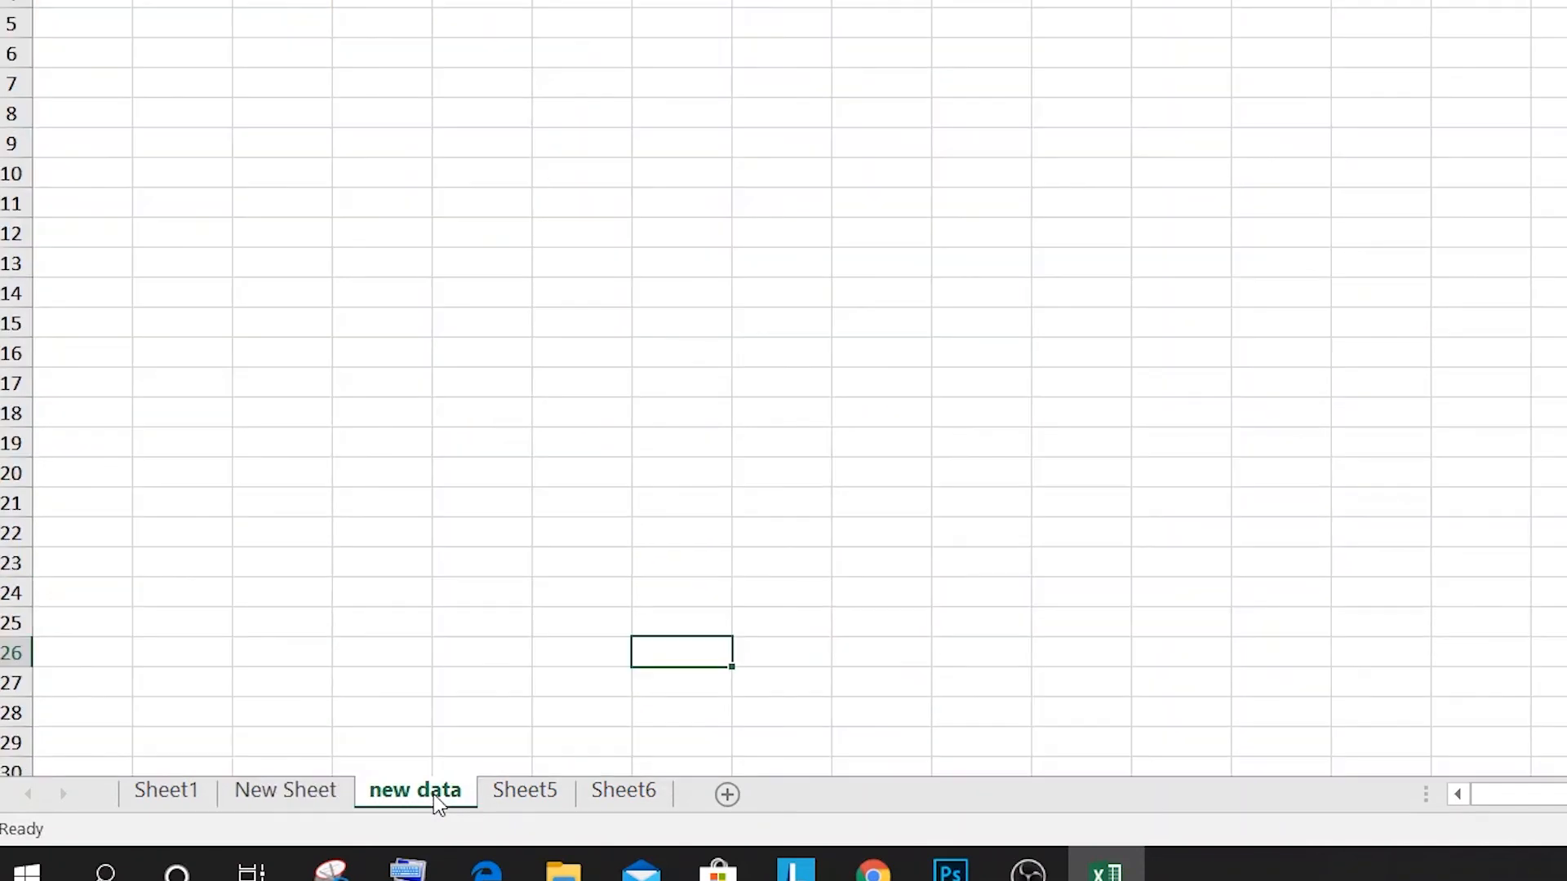
right_click(285, 803)
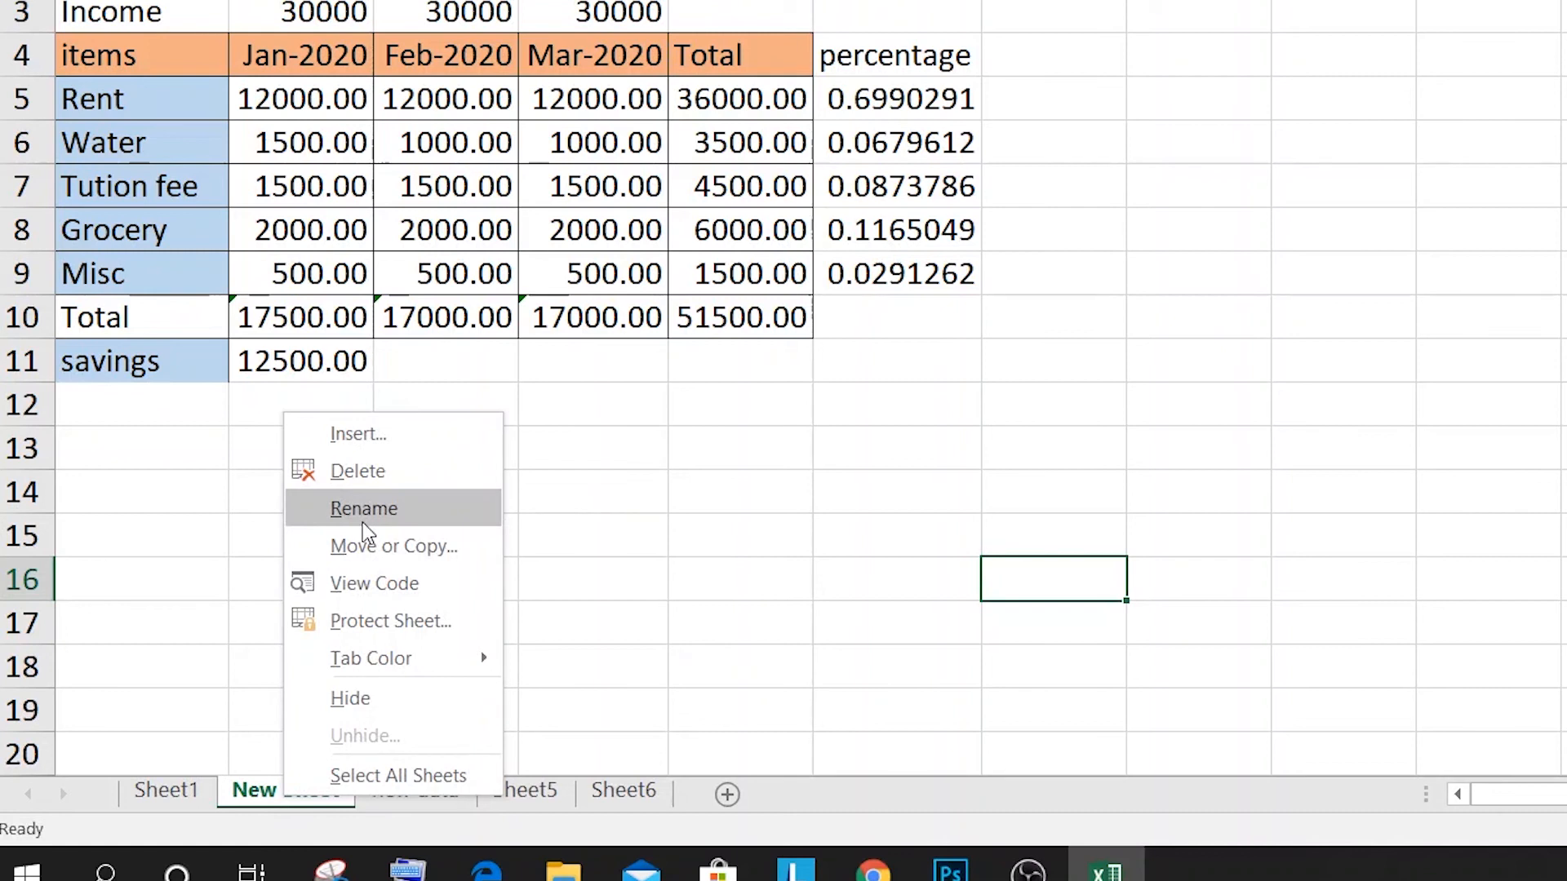
left_click(653, 622)
left_click(200, 801)
left_click(281, 798)
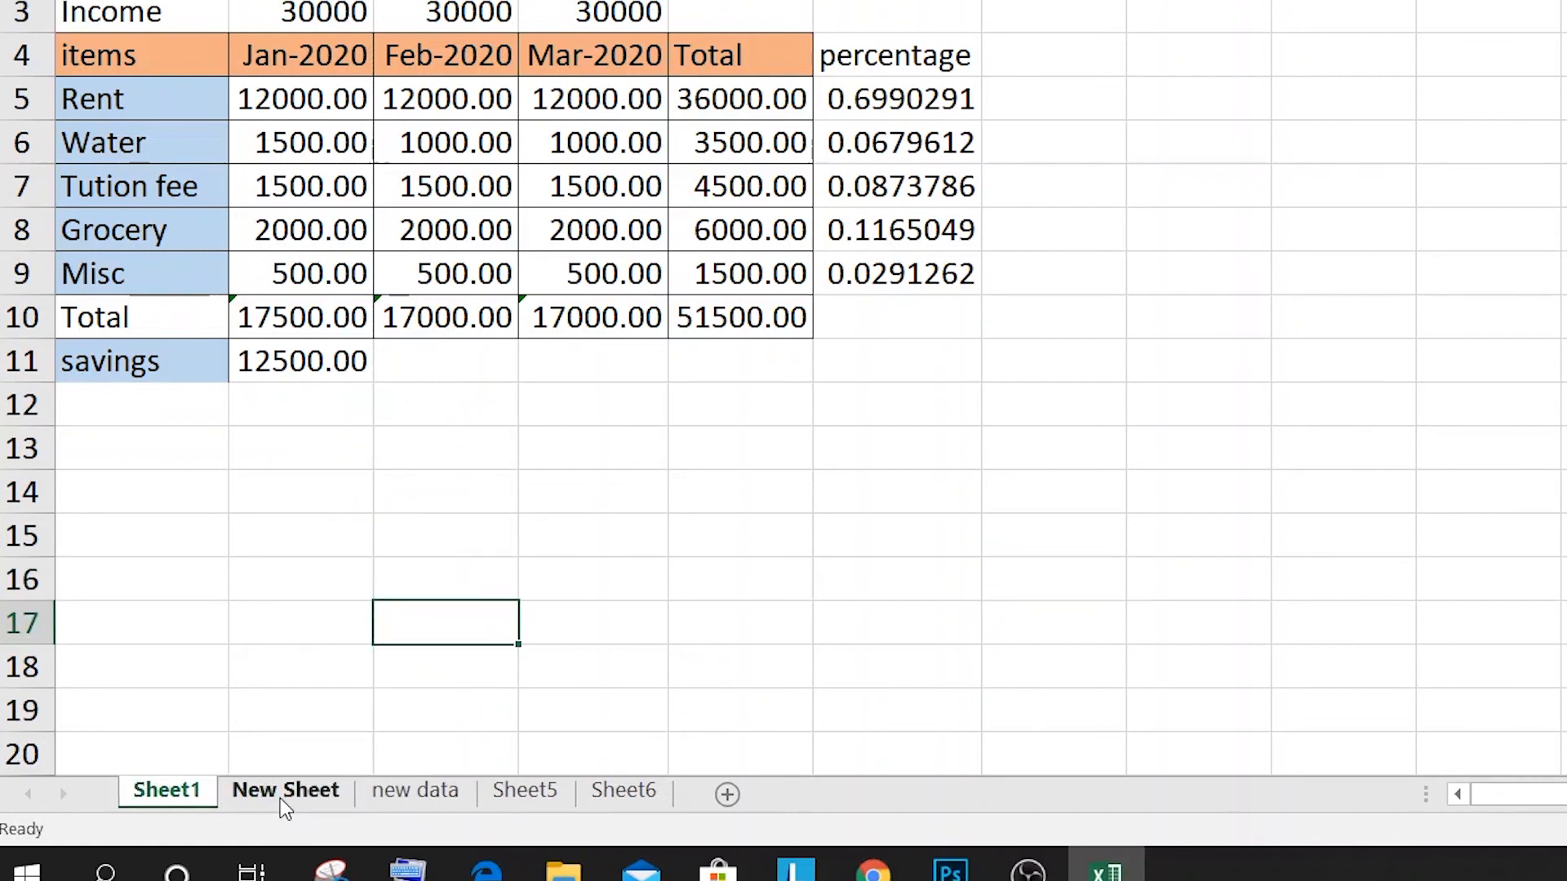
left_click(434, 796)
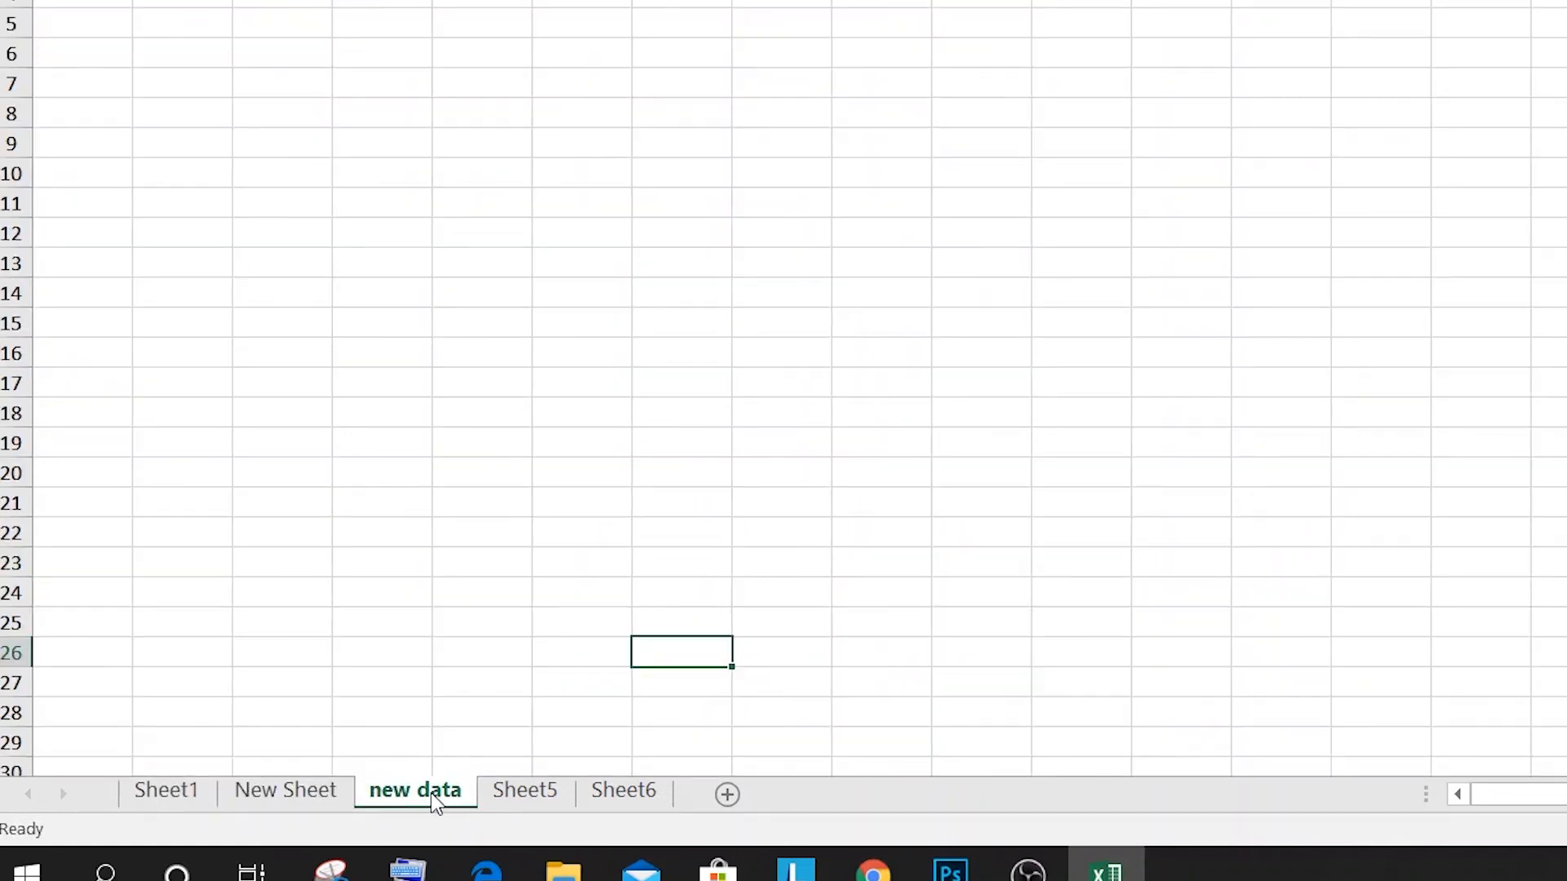
left_click(181, 798)
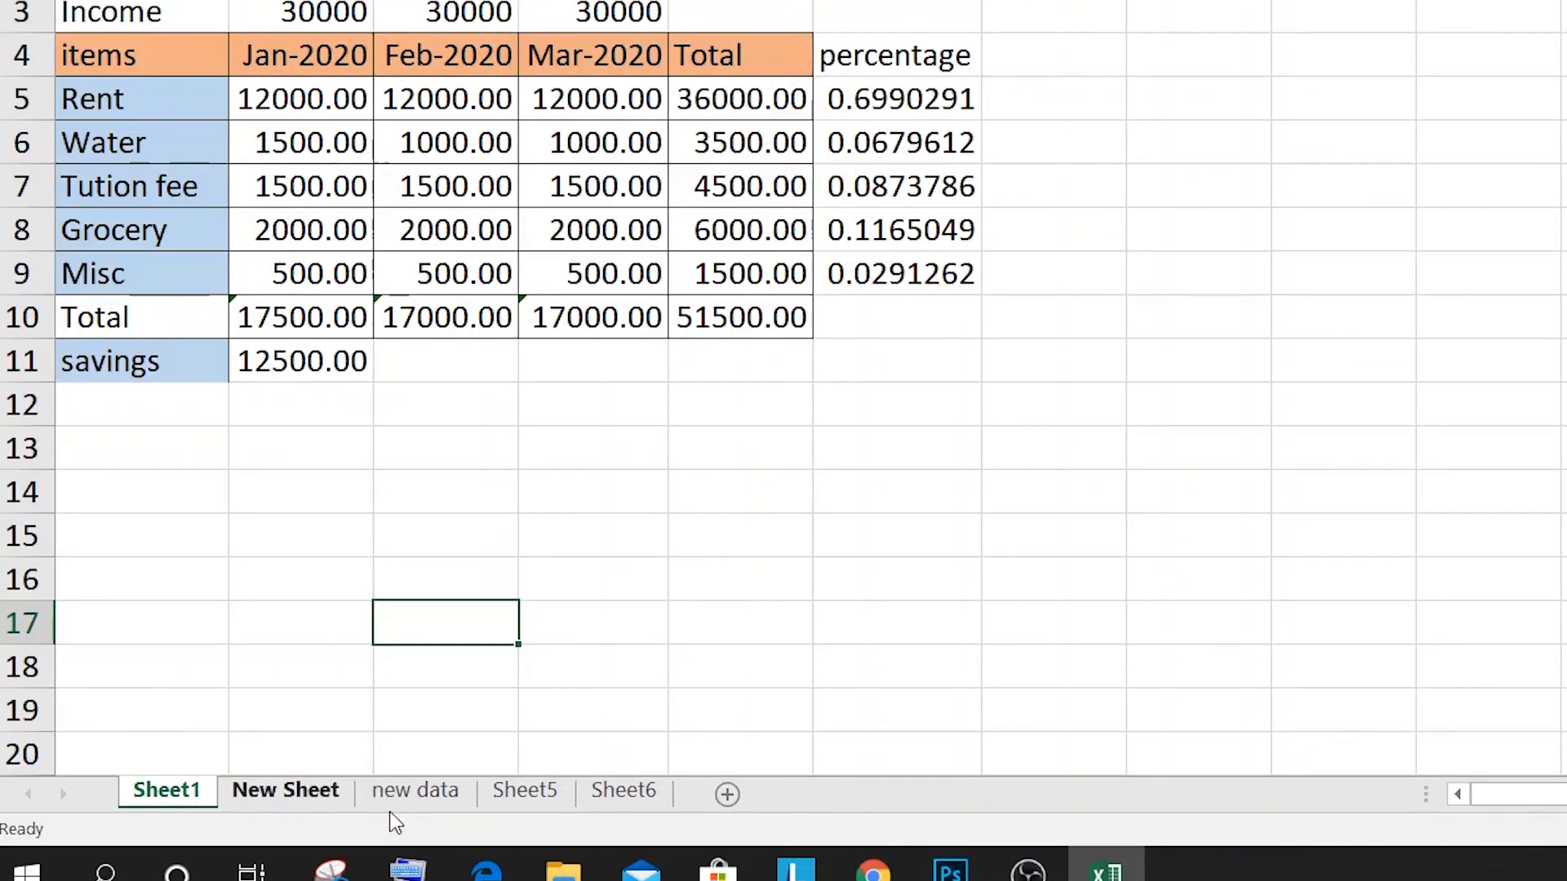
left_click(581, 793)
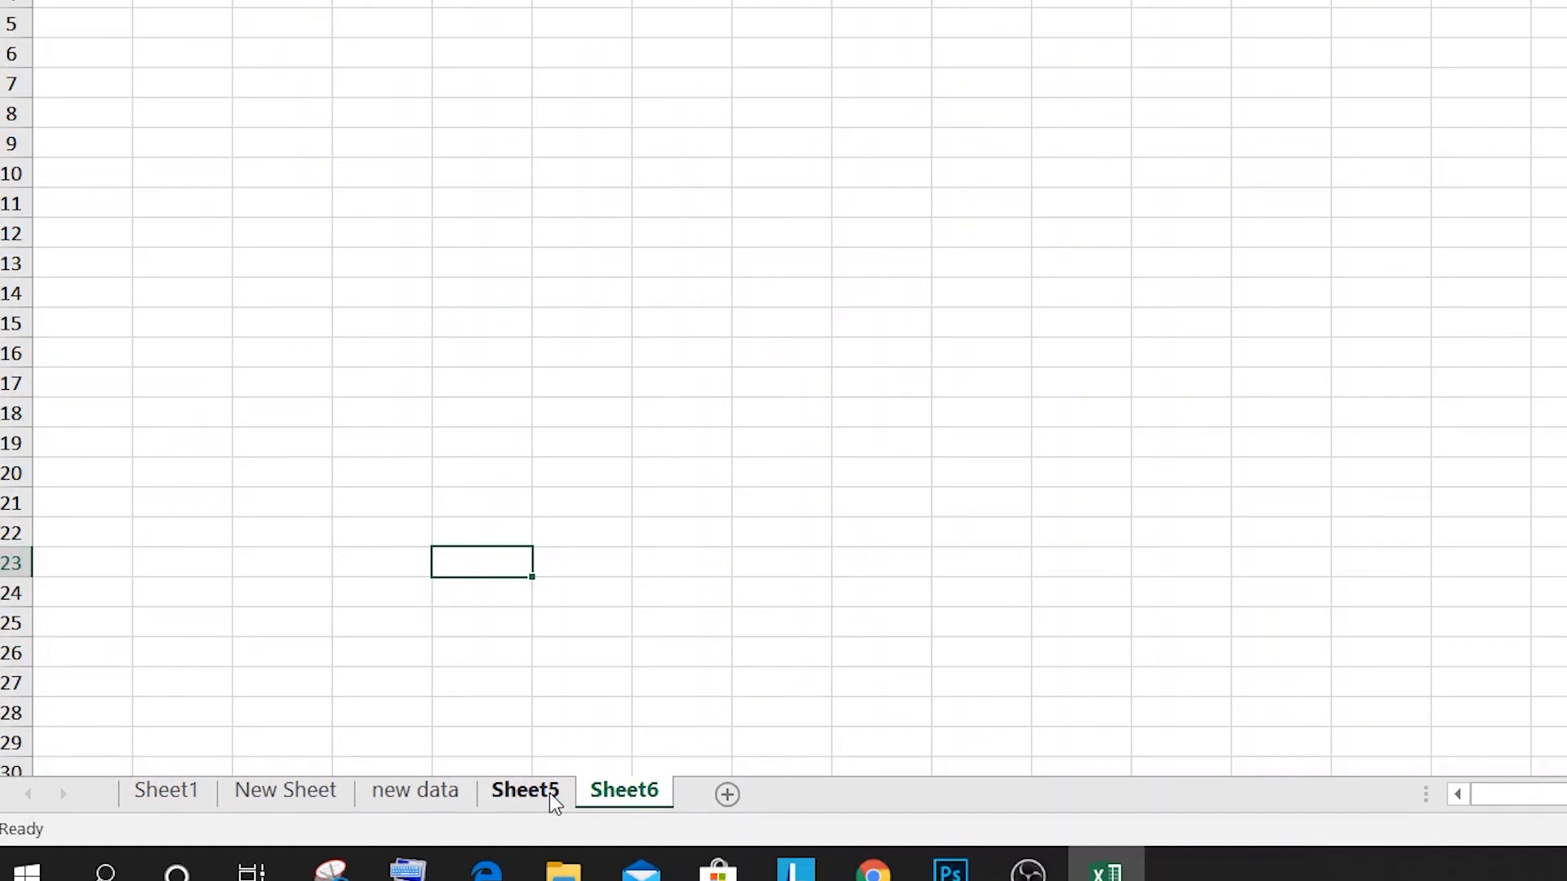
- Color the Sheet1 tab with the dark orange theme color
left_click(206, 798)
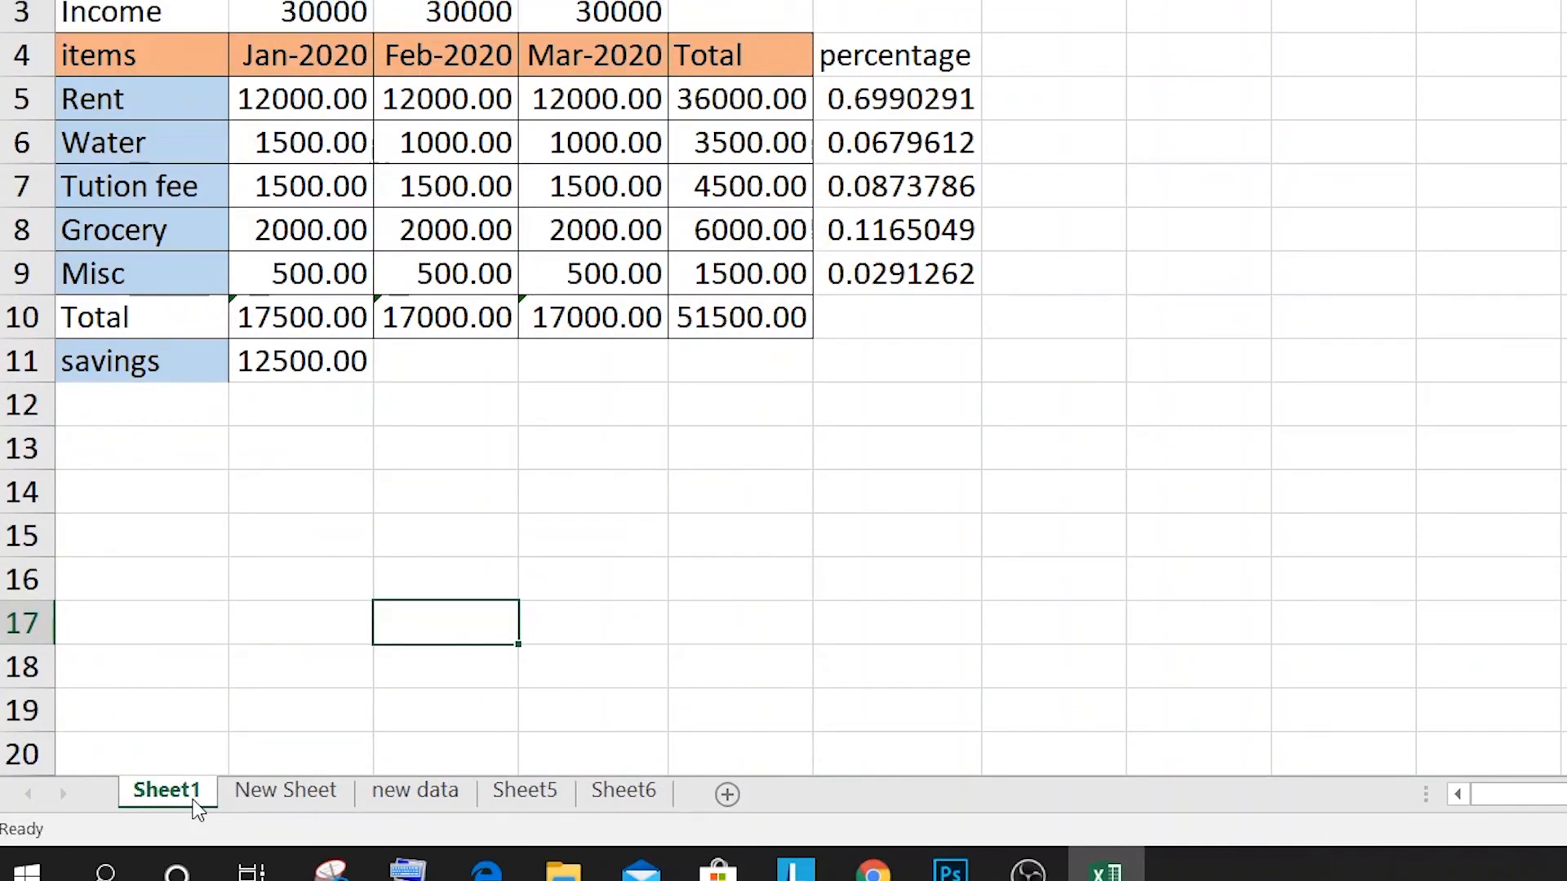
right_click(197, 809)
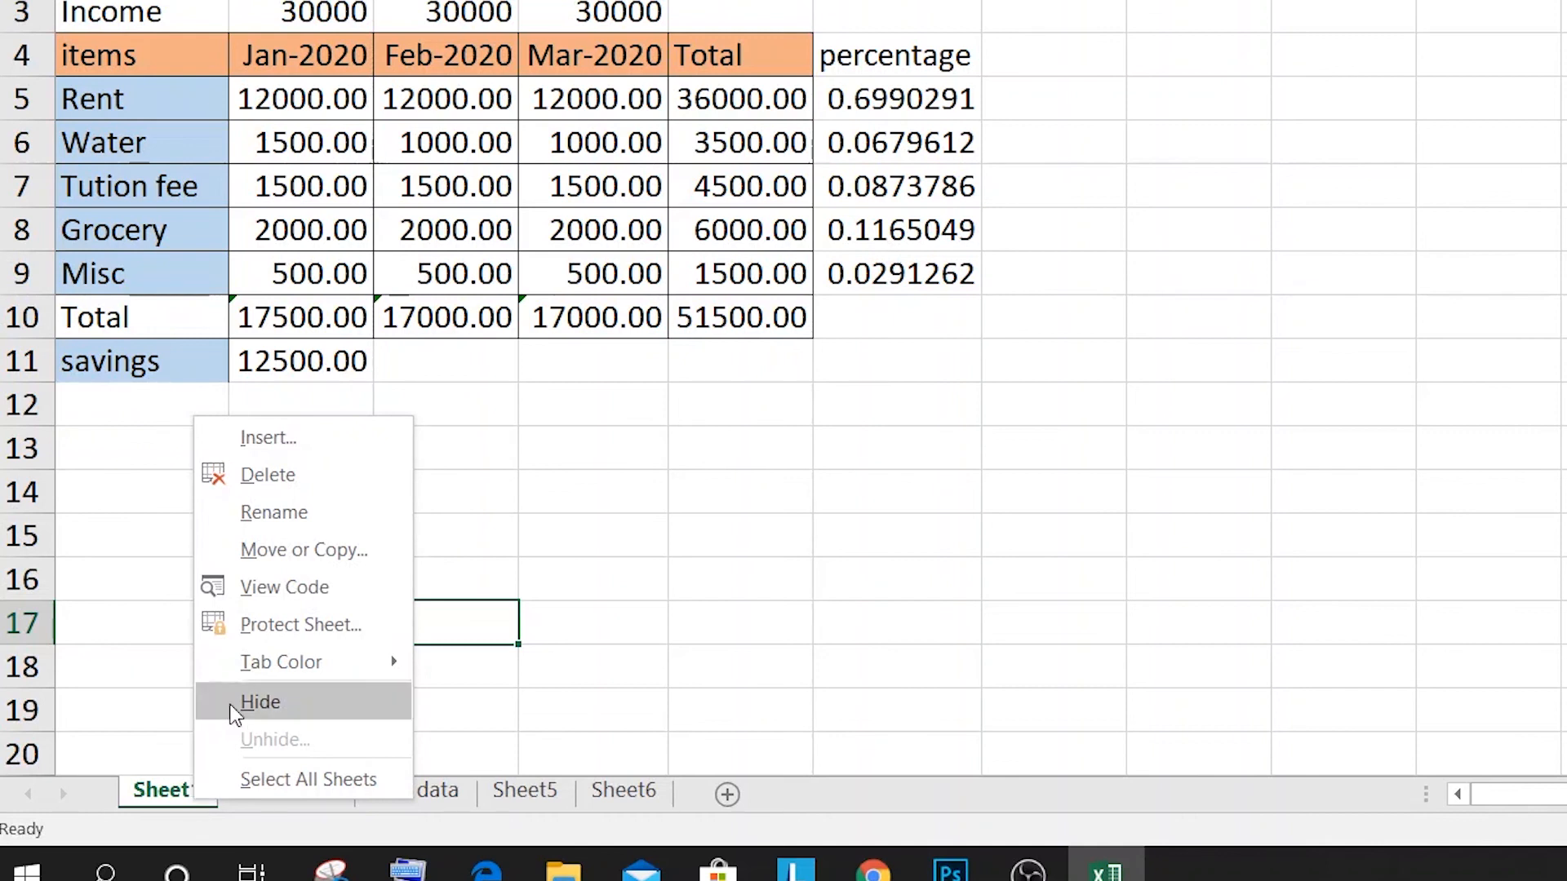
mouse_move(251, 684)
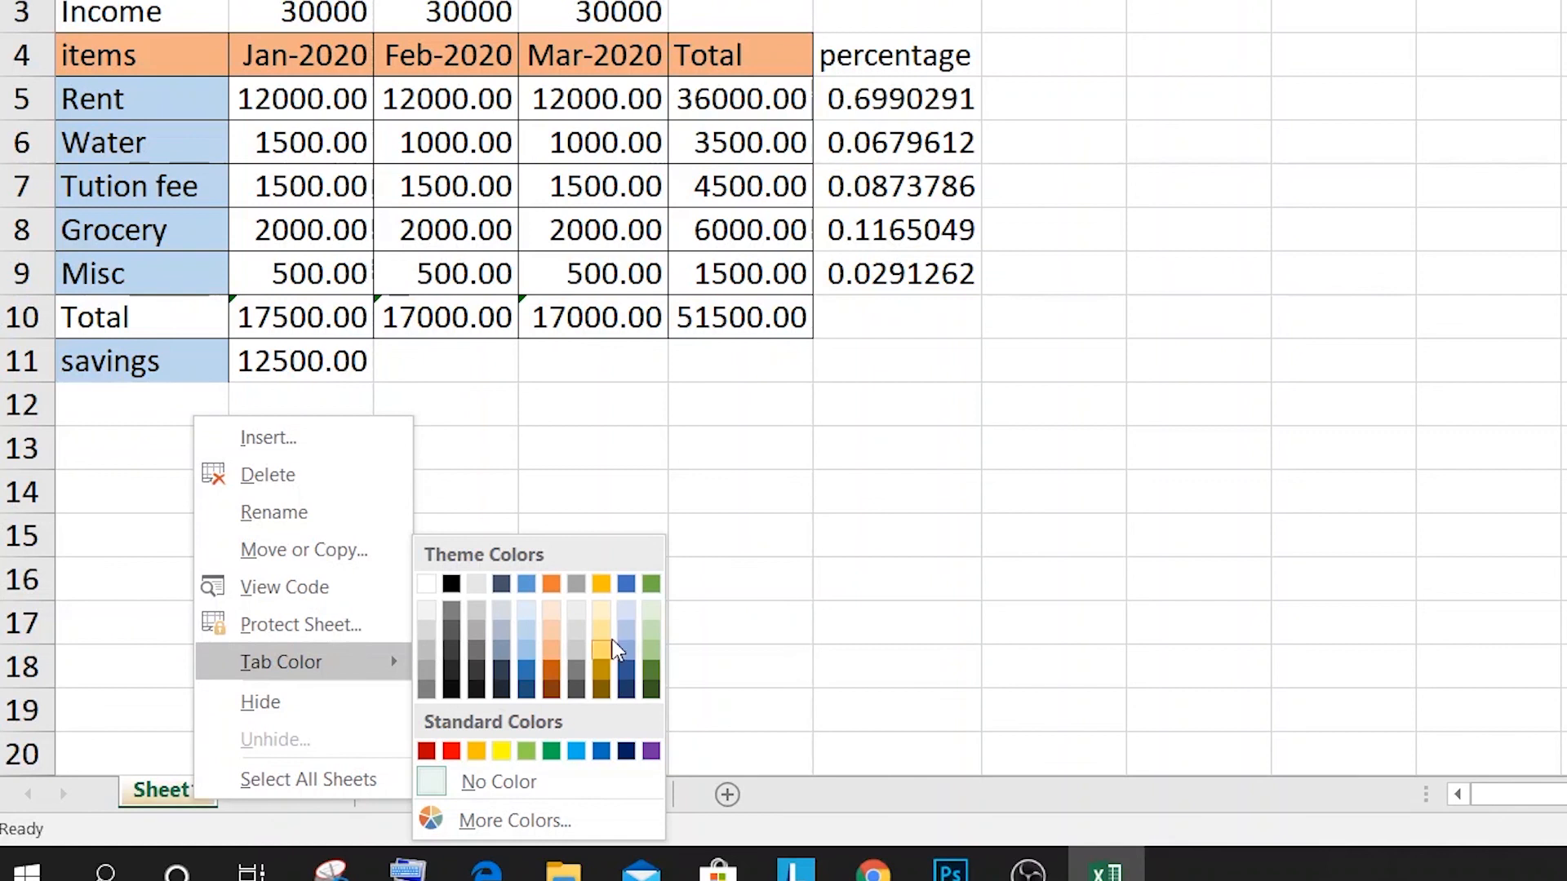
left_click(551, 677)
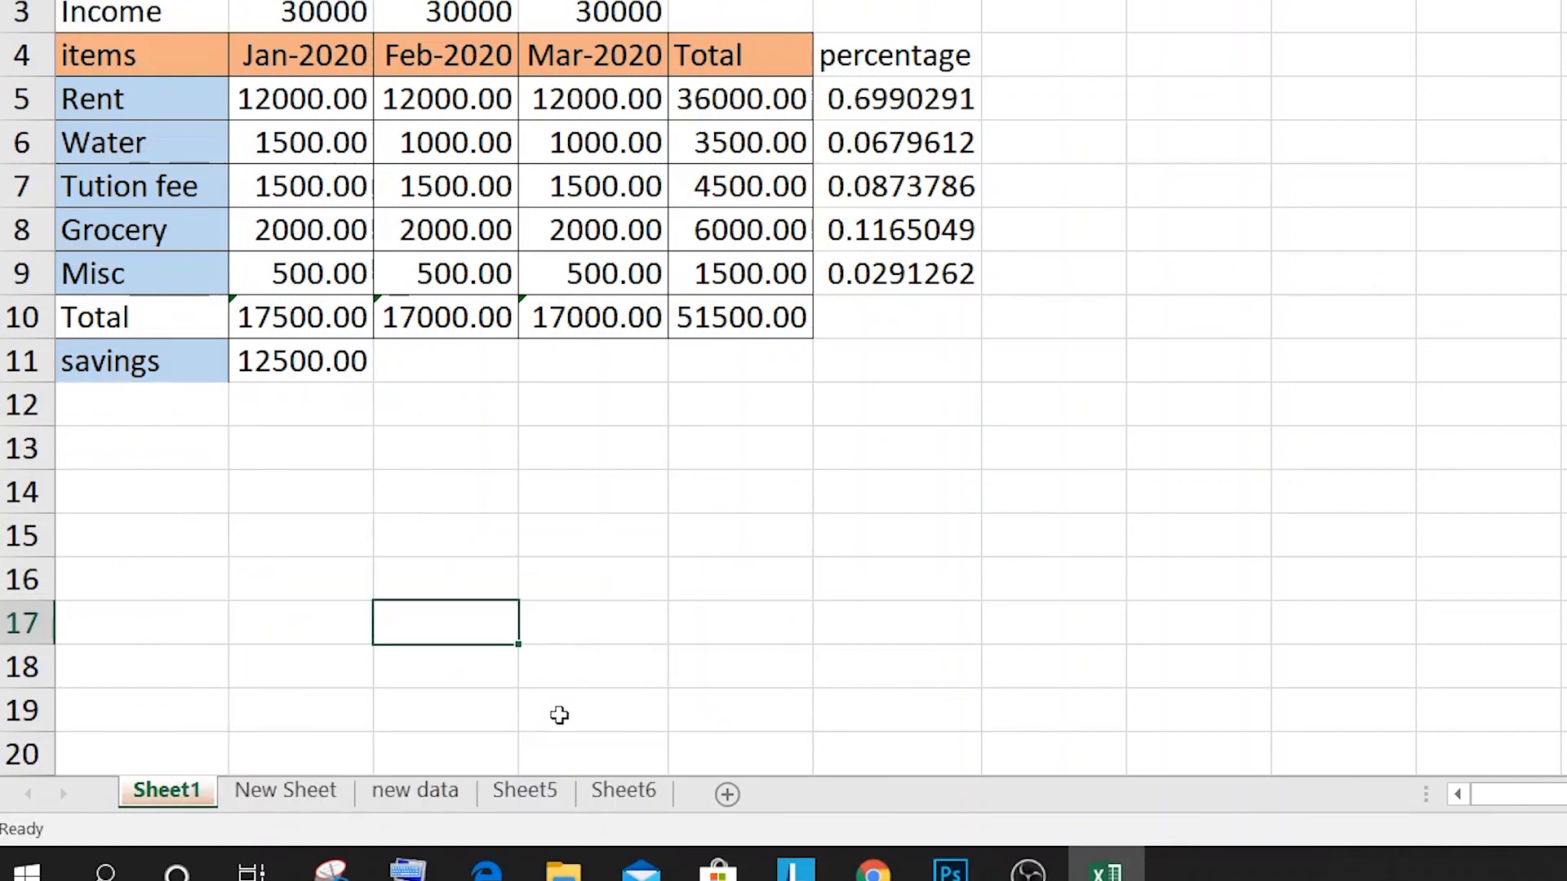
- Color the New Sheet tab with the darker blue theme color
left_click(277, 793)
right_click(279, 795)
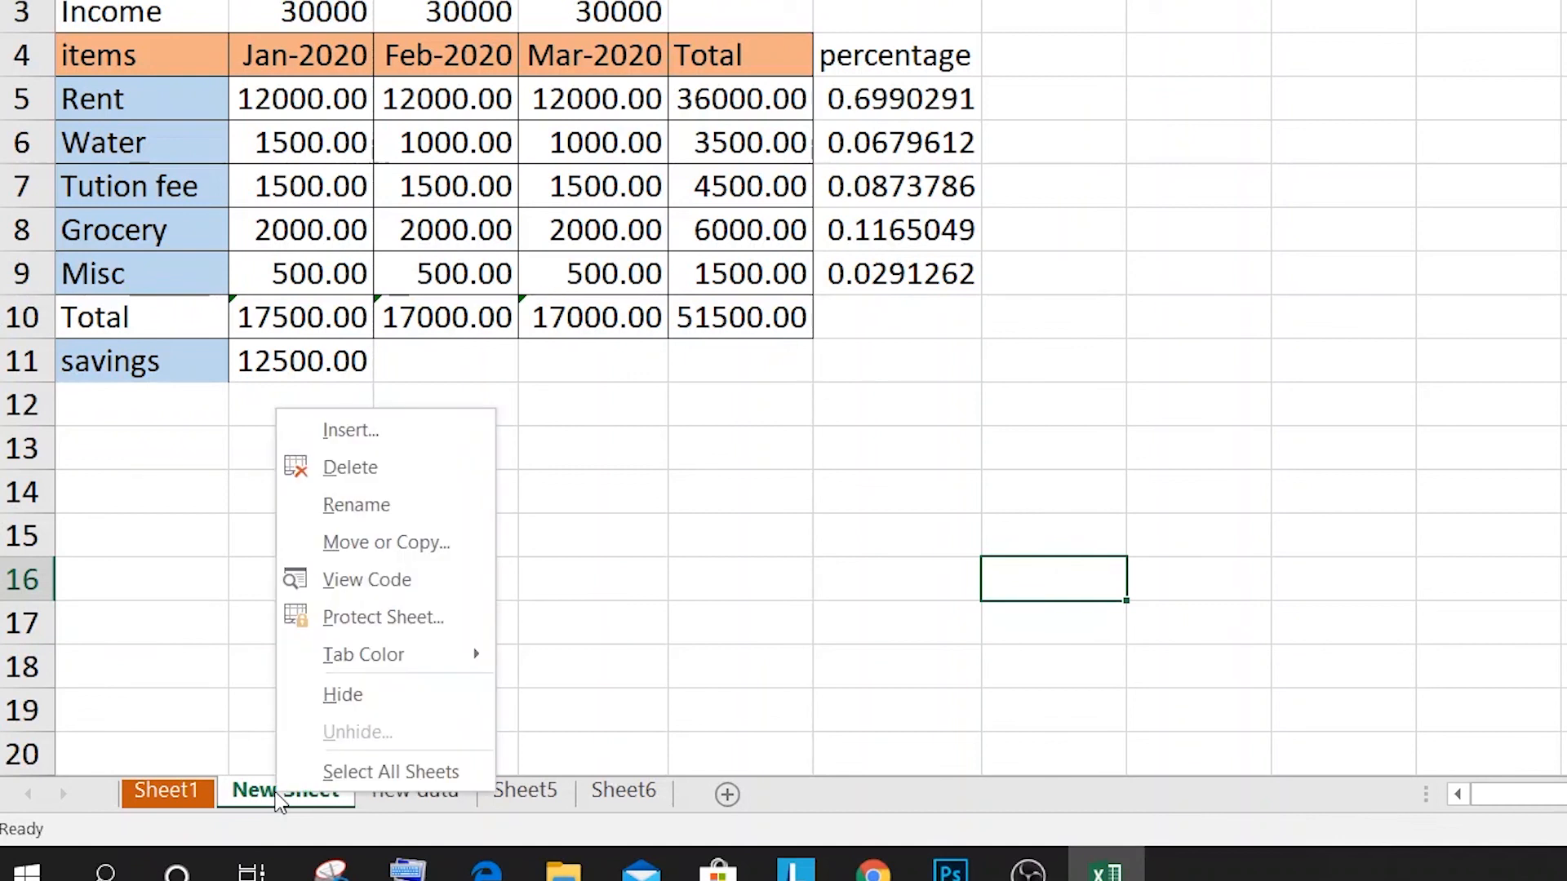
mouse_move(471, 661)
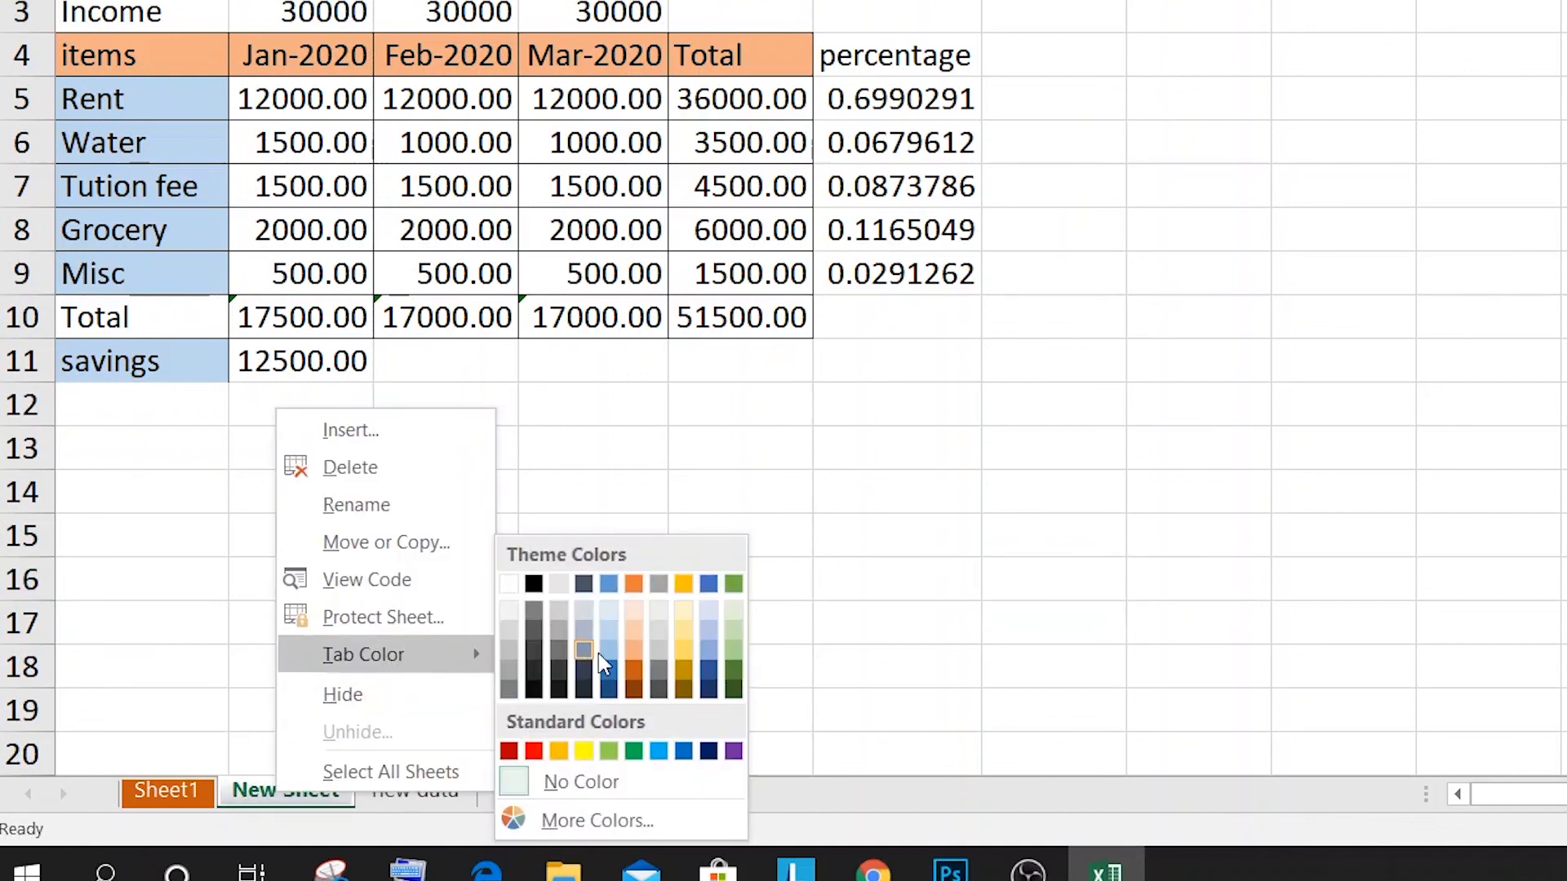
left_click(608, 675)
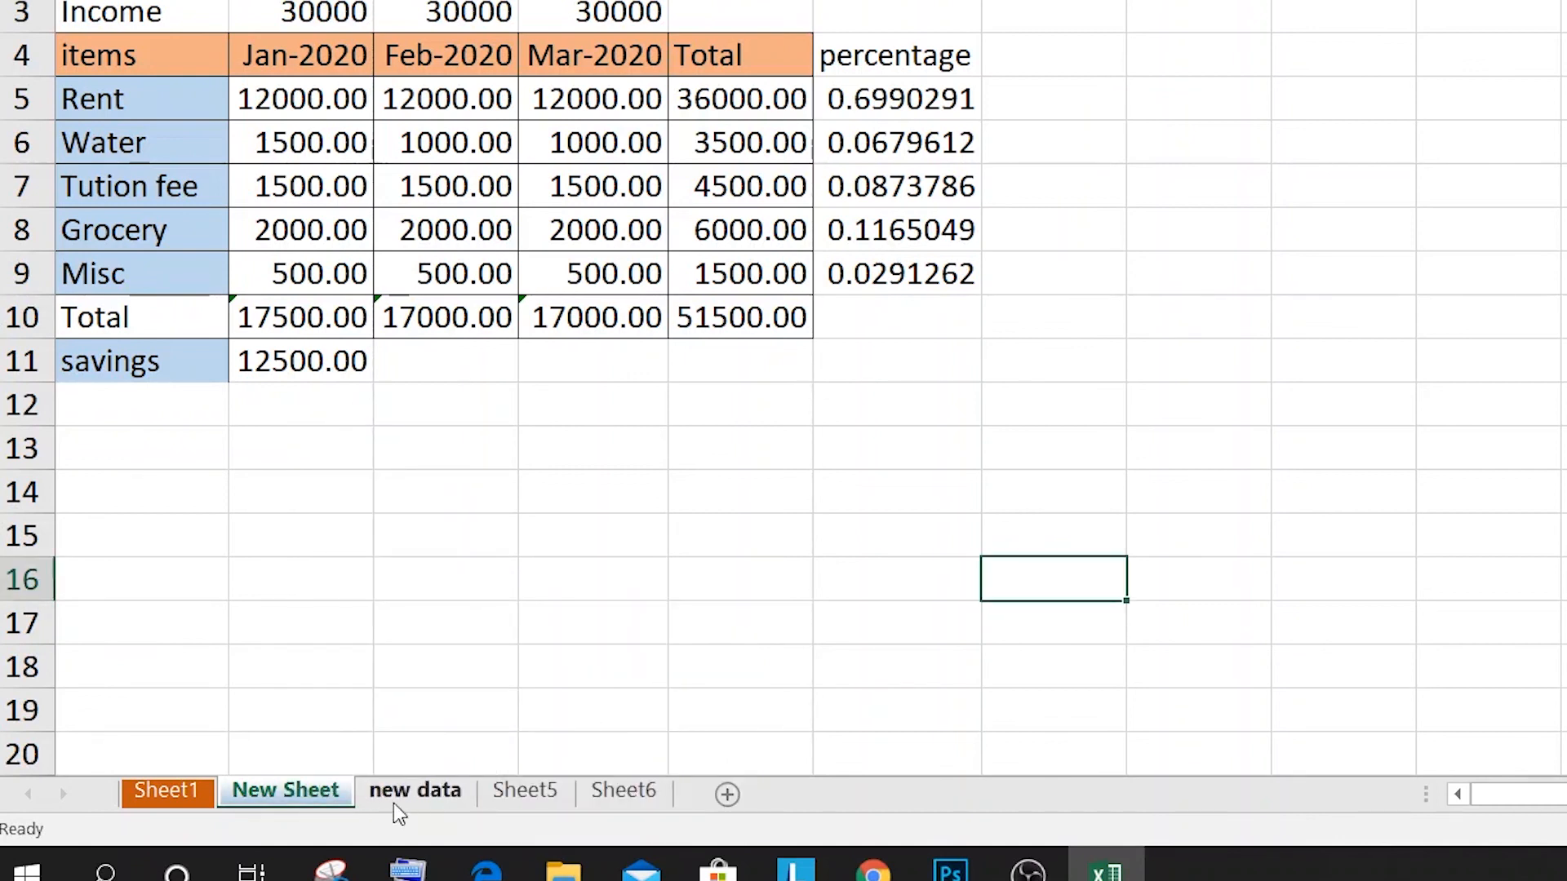
- Color the new data tab with the standard light green
left_click(413, 793)
right_click(414, 796)
mouse_move(523, 673)
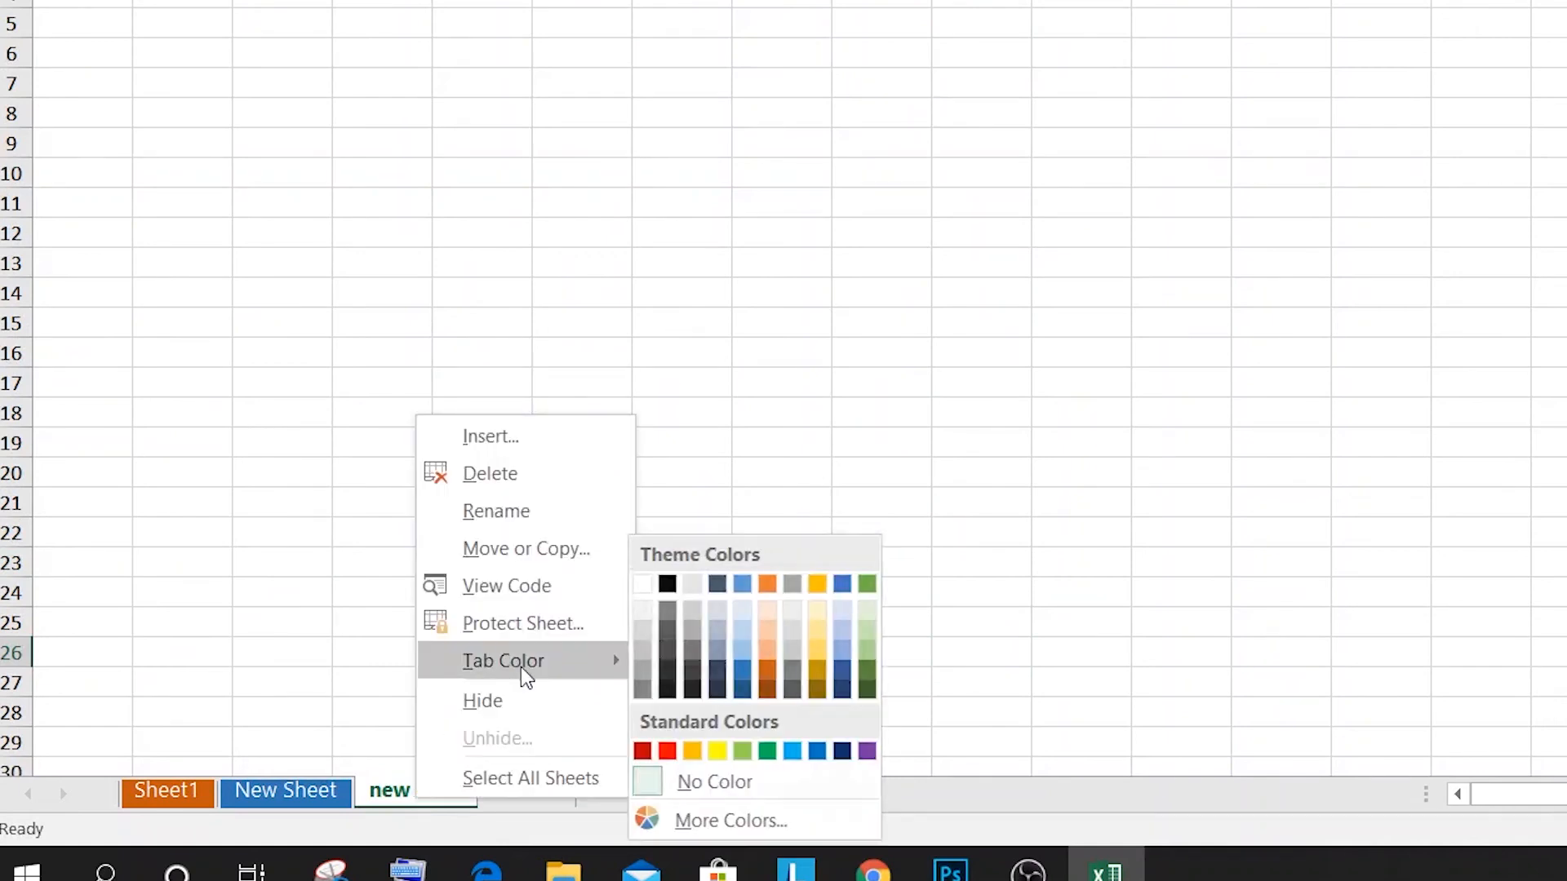
left_click(749, 751)
left_click(473, 657)
- Switch through the three colored worksheets to check their tab colors, ending on Sheet1
left_click(173, 796)
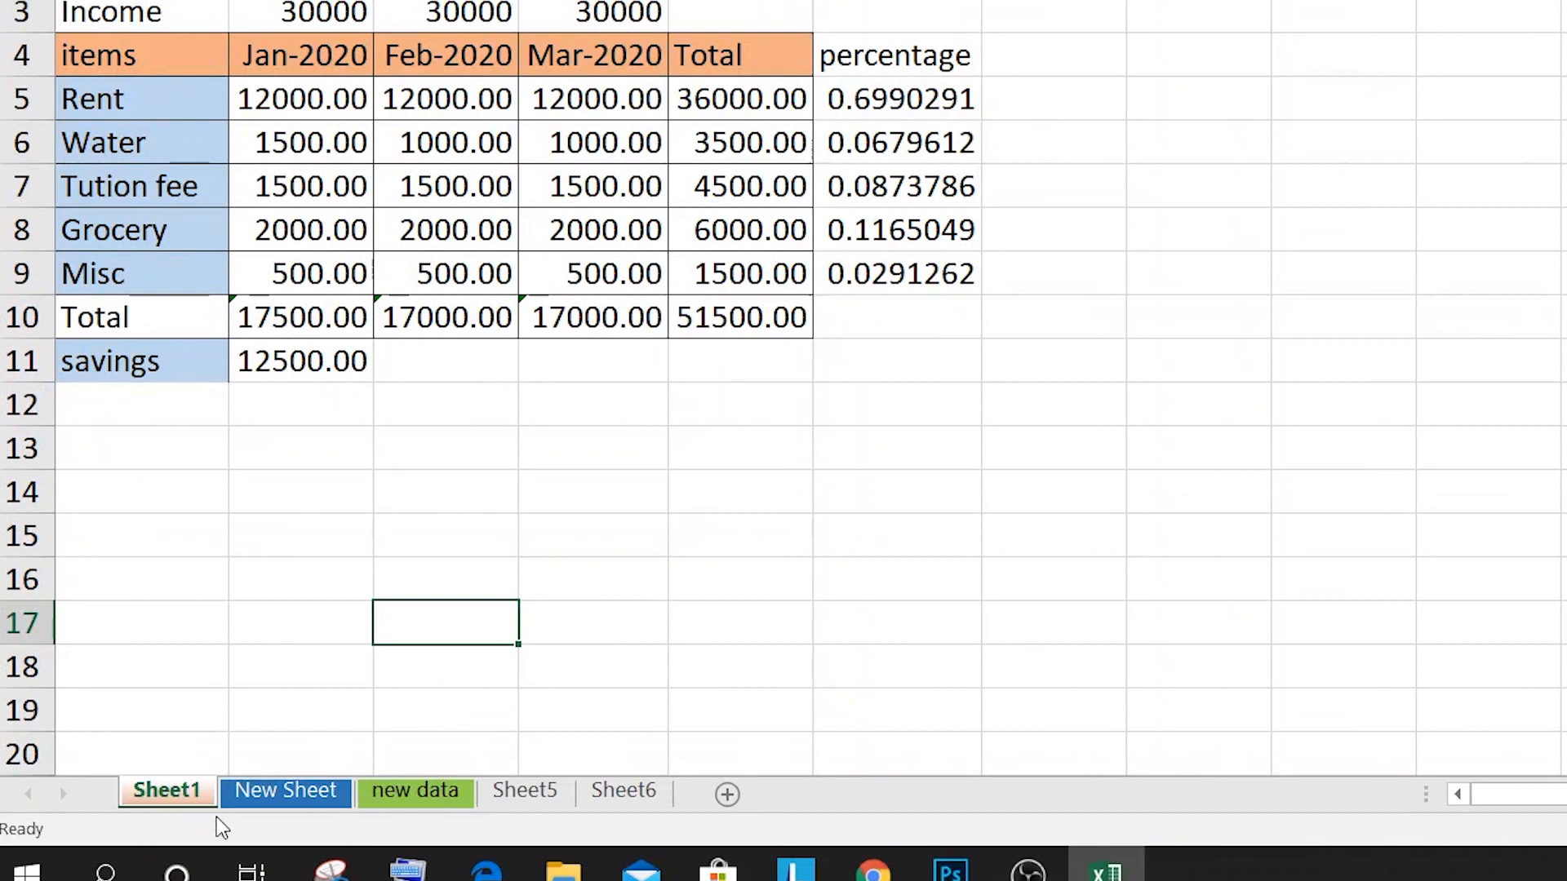
left_click(267, 795)
left_click(414, 793)
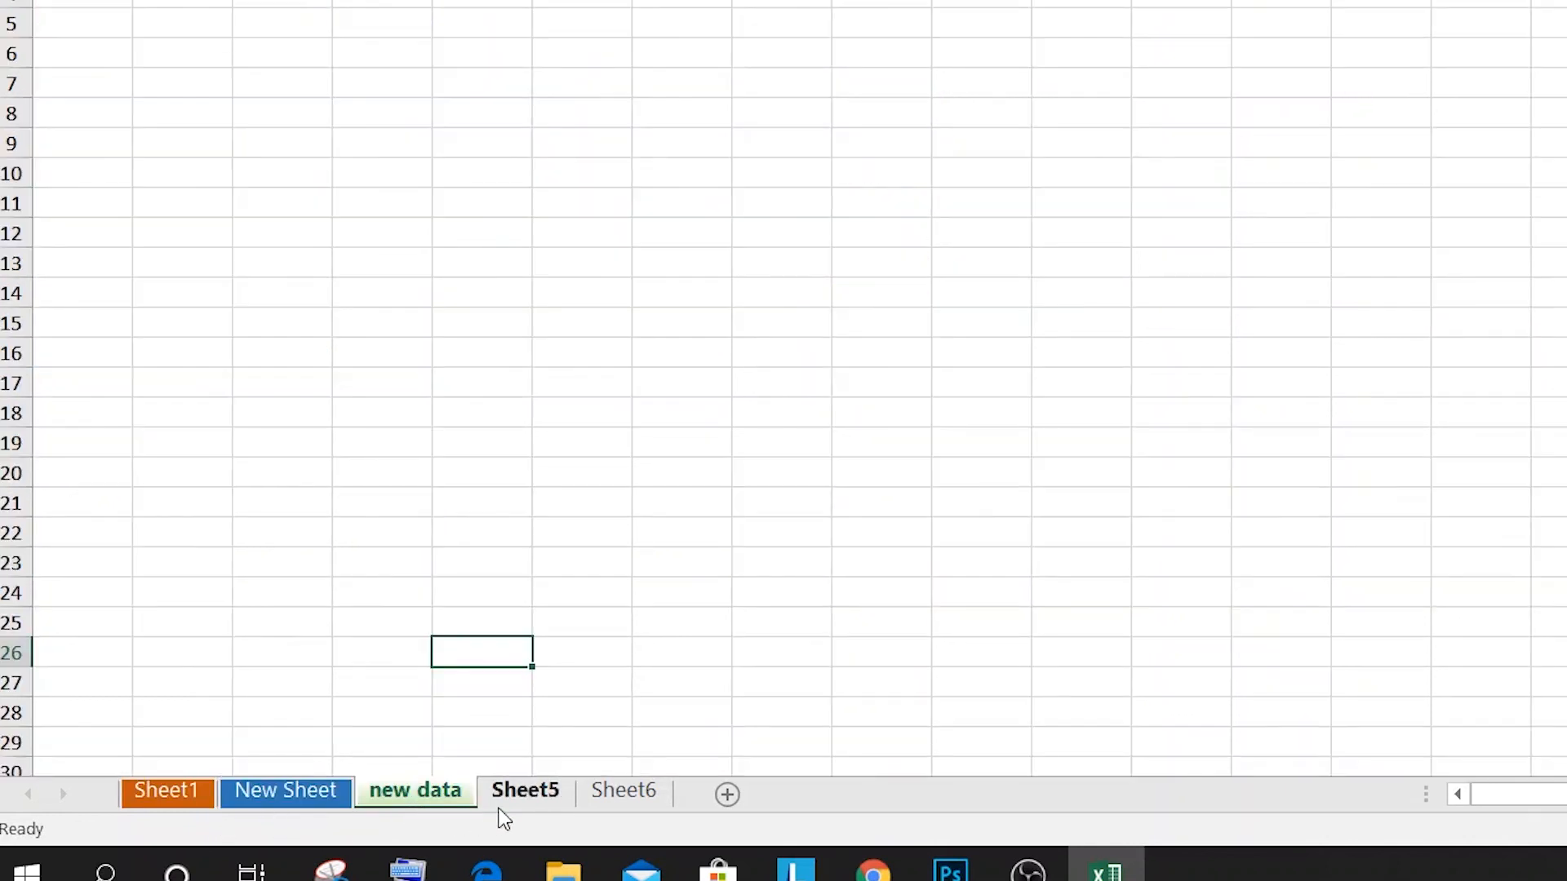
left_click(177, 793)
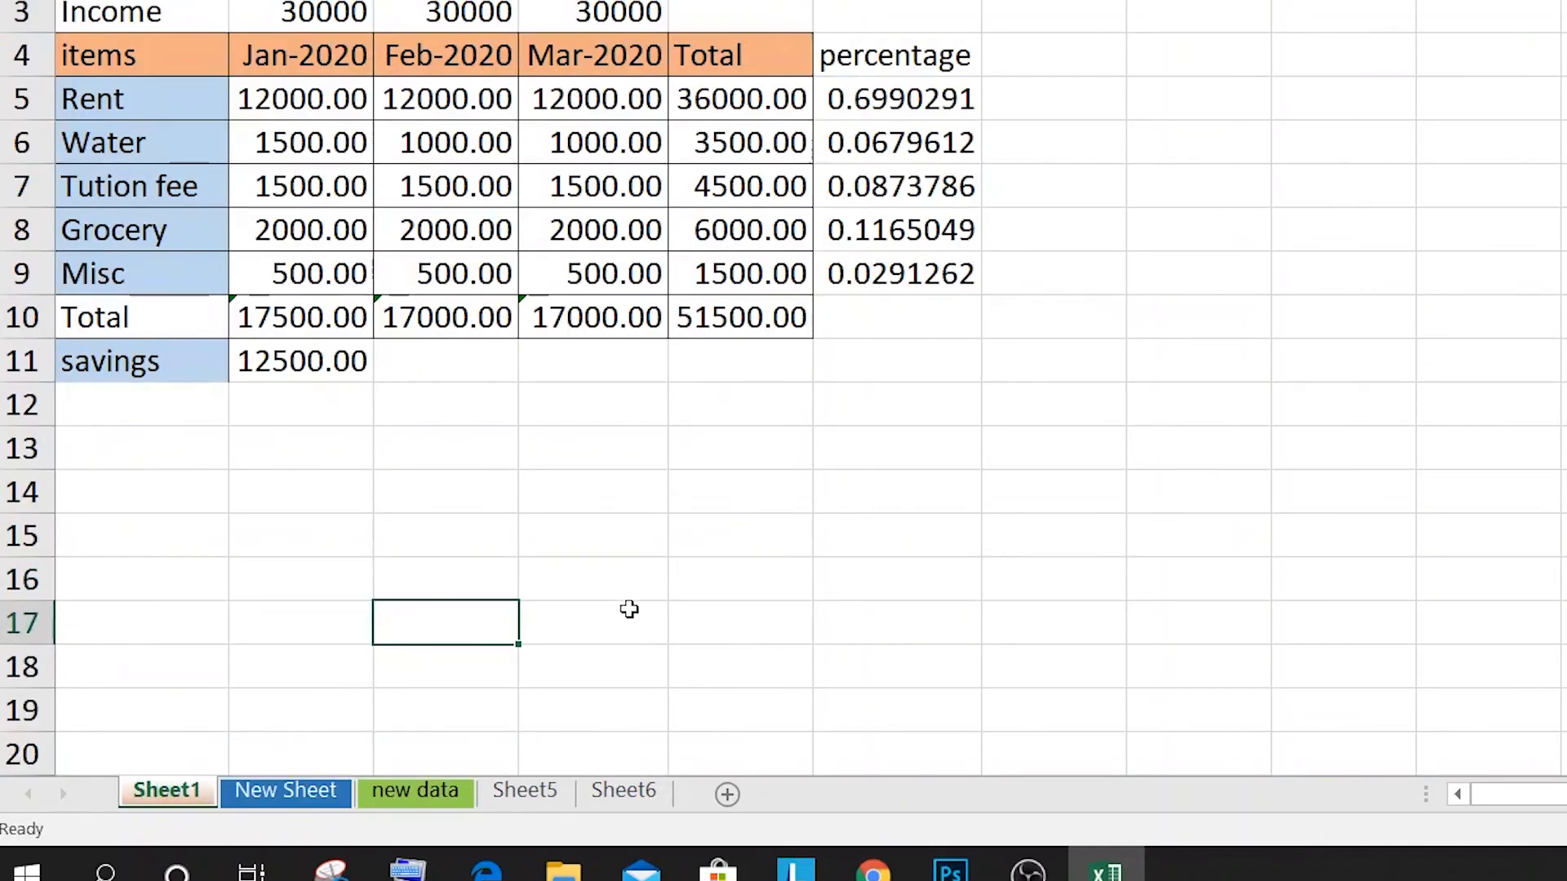